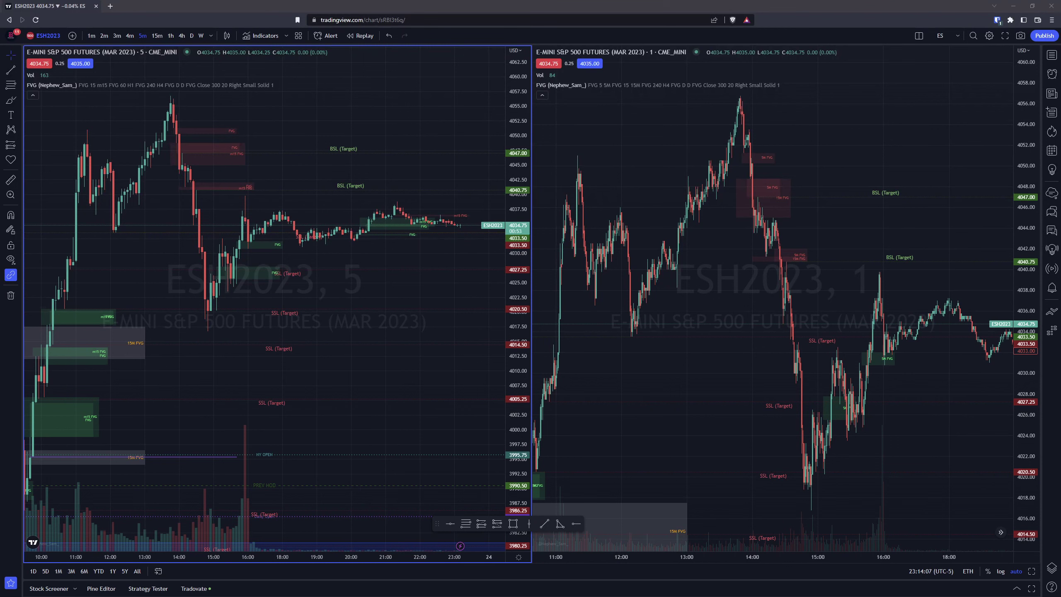
Activate each of the two chart panes in turn and review the available layouts and layout sync options
left_click(858, 165)
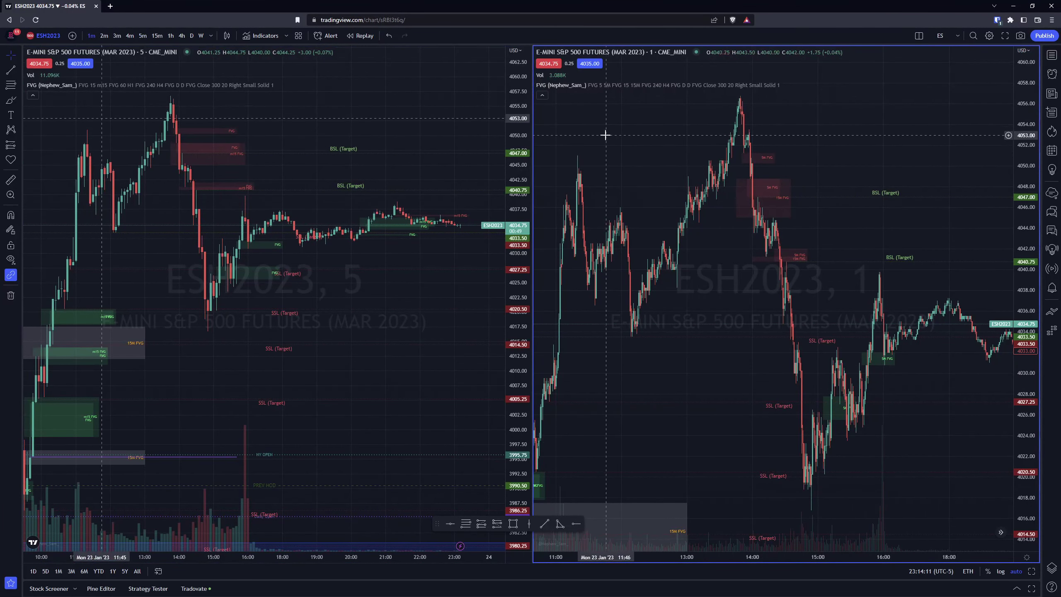
left_click(471, 118)
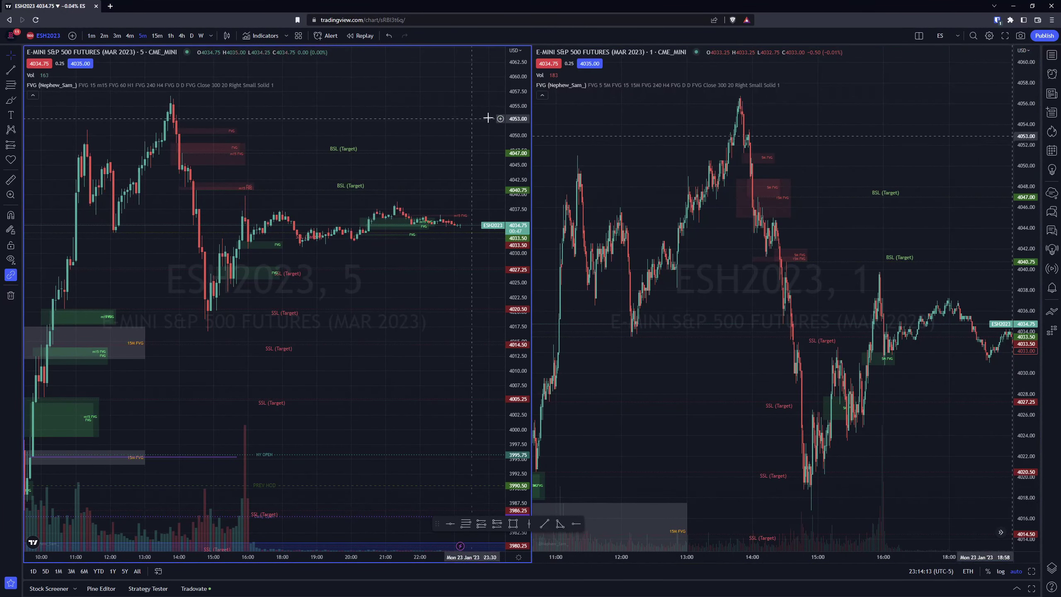
left_click(606, 120)
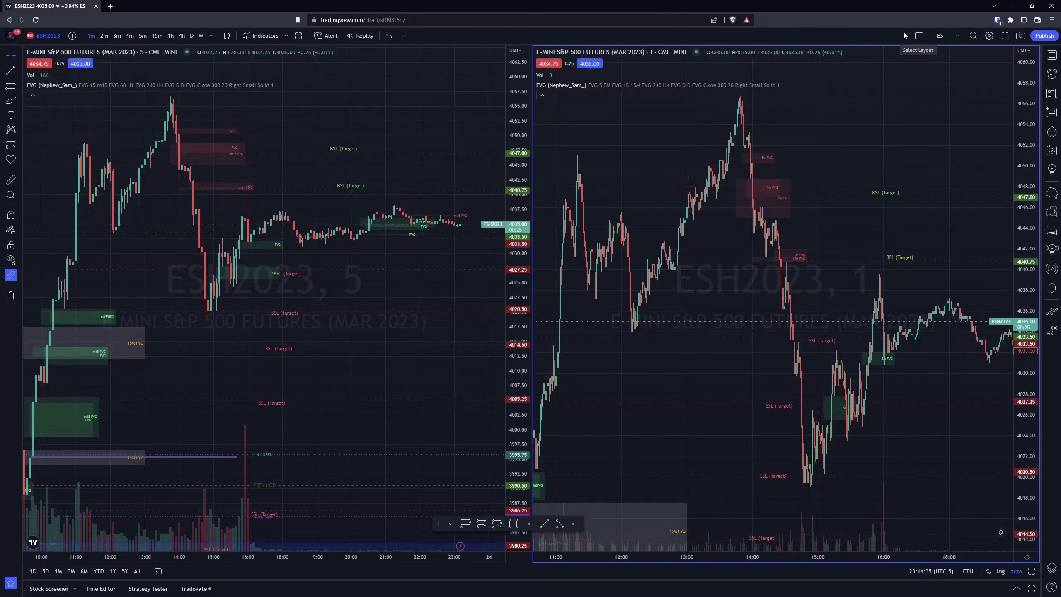
left_click(920, 37)
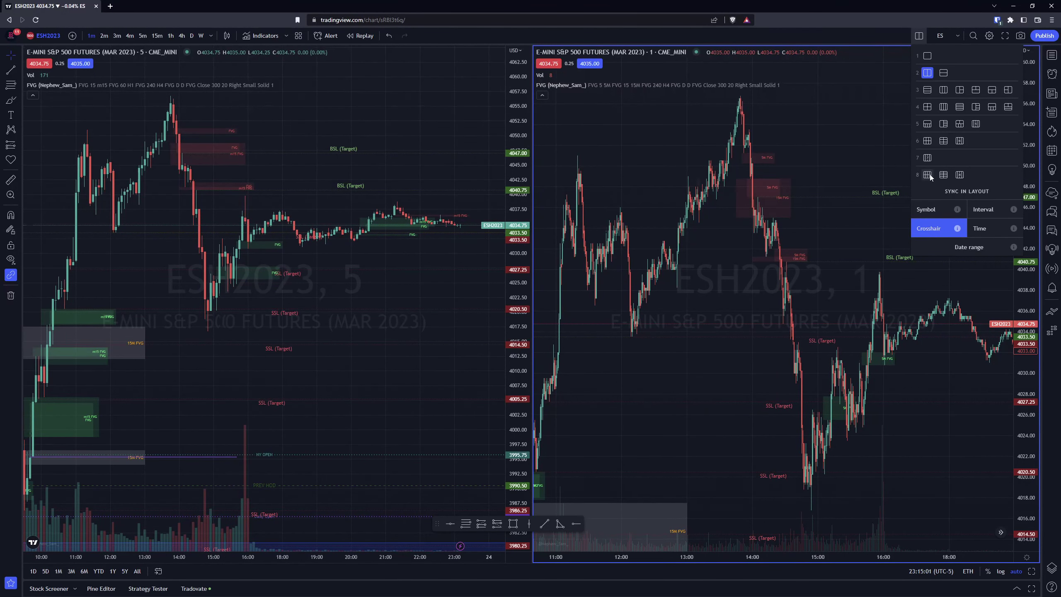
left_click(840, 158)
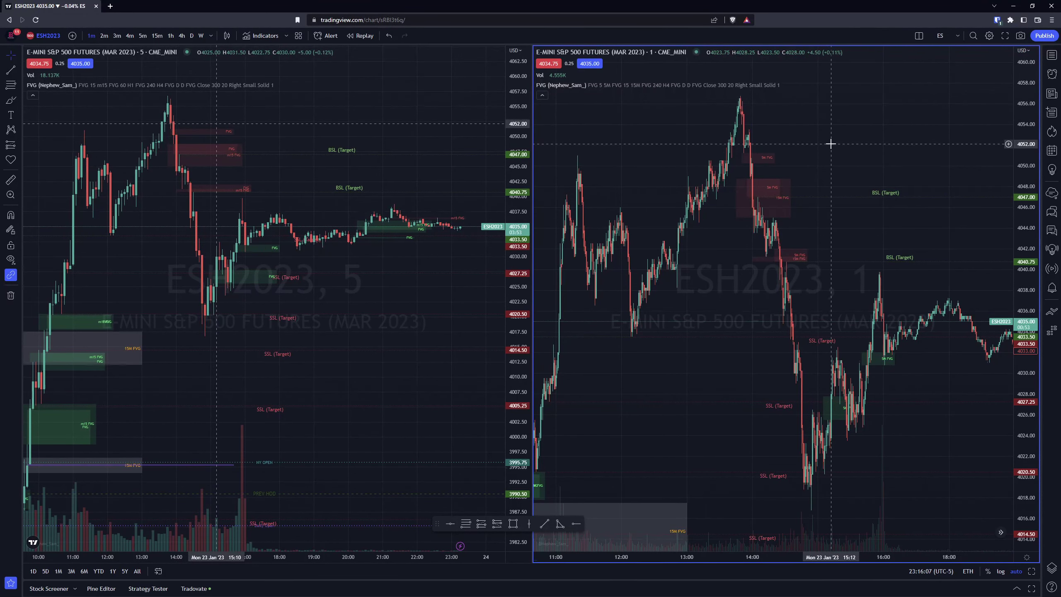
Add the 30-minute interval to the favorite timeframes
scroll(830, 145, "up", 3)
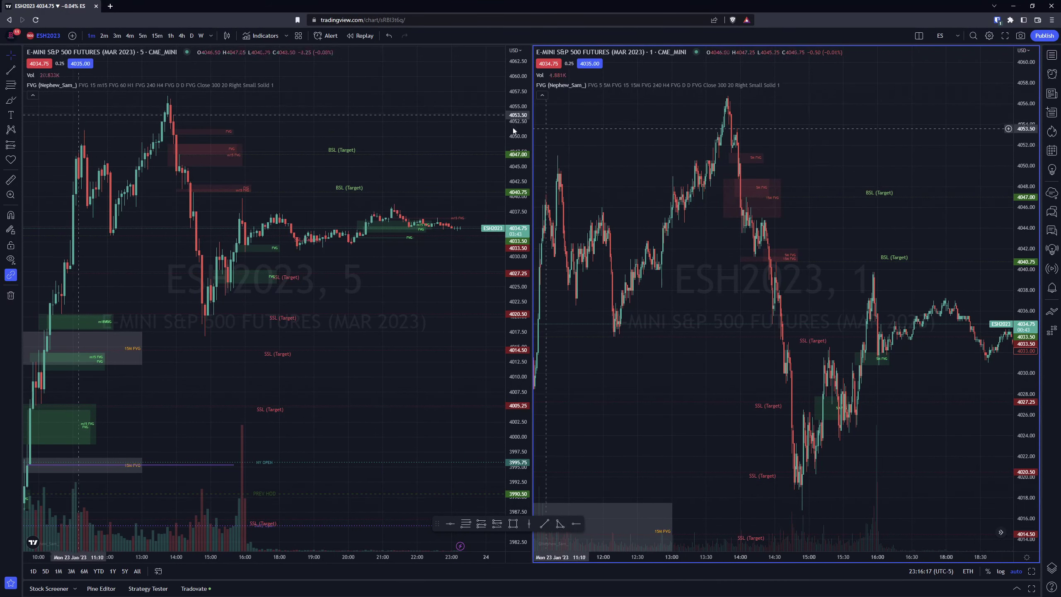
left_click(211, 35)
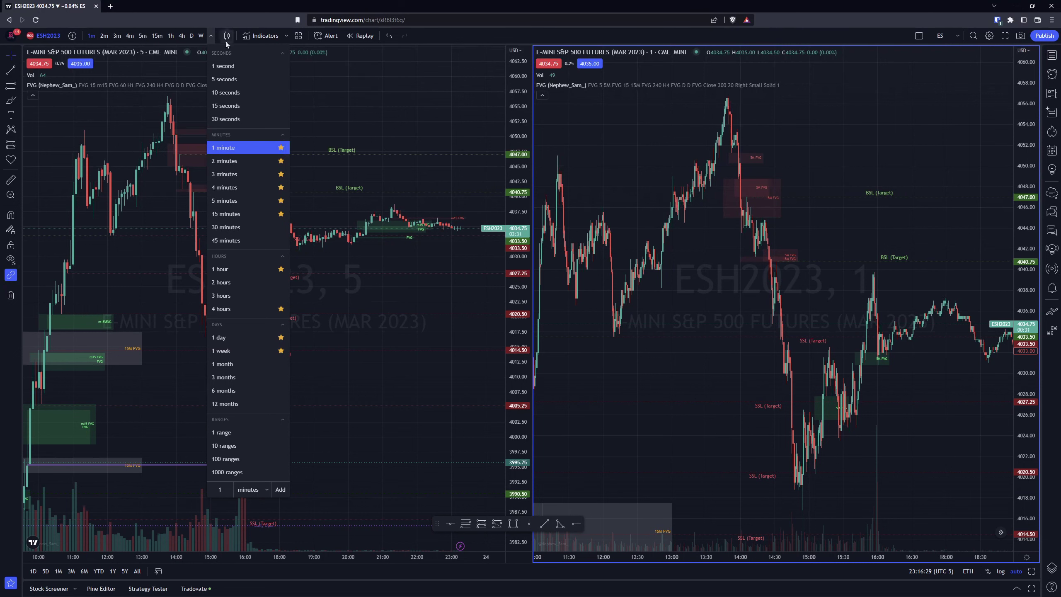
left_click(281, 228)
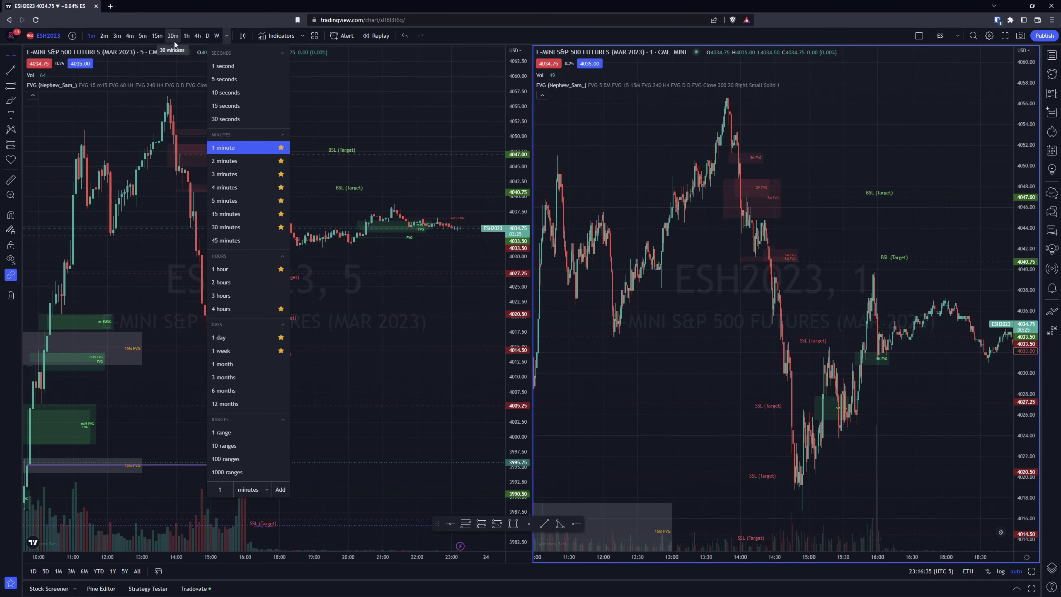
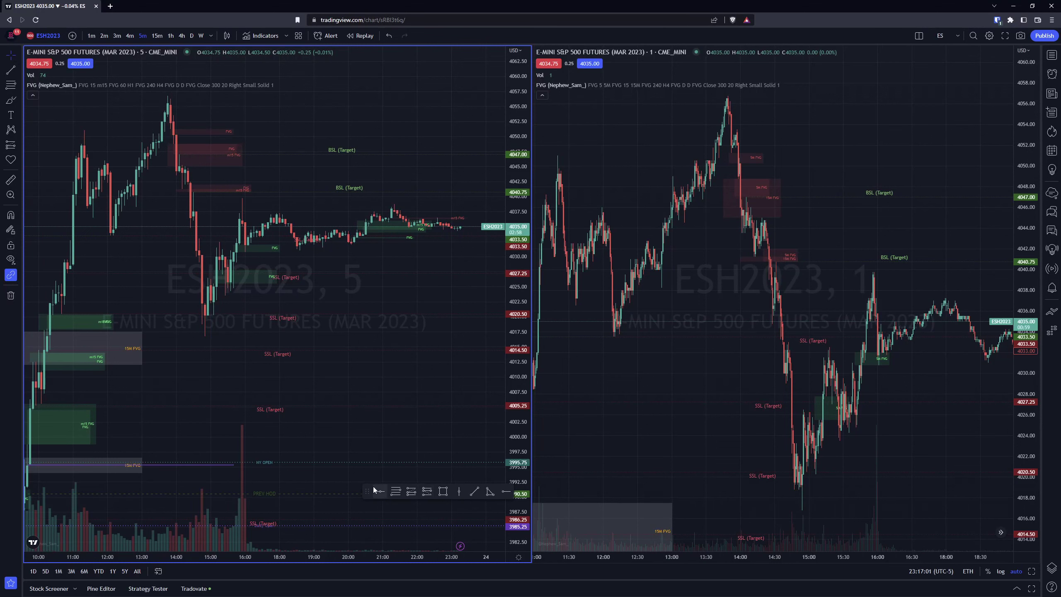
Move the floating toolbar of favorite drawing tools to a clear area in the lower part of the 5-minute chart
left_click_drag(367, 492, 375, 502)
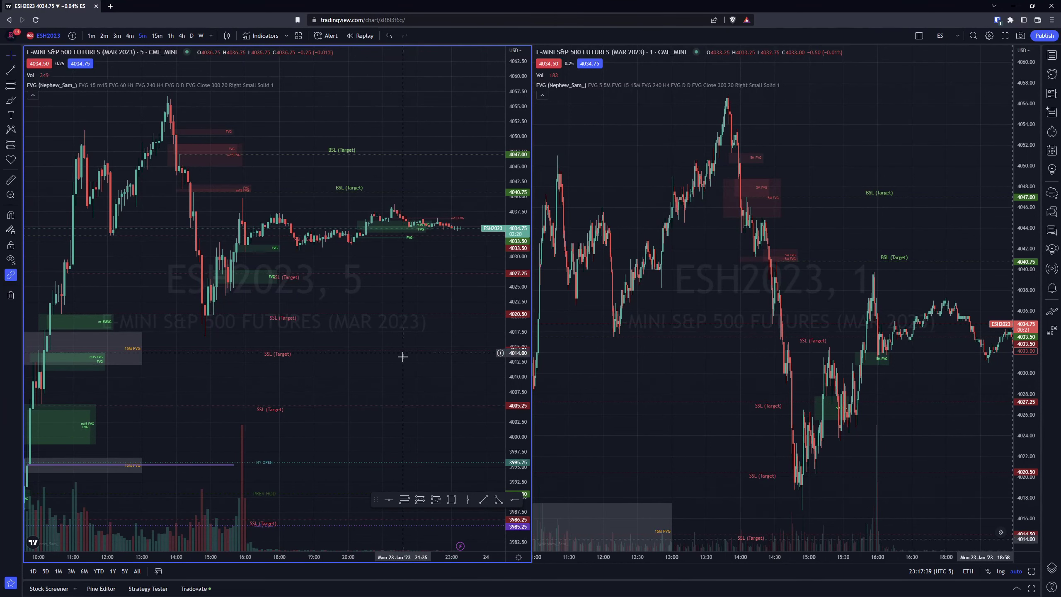
mouse_move(380, 500)
left_mouse_down()
mouse_move(391, 479)
mouse_move(409, 484)
mouse_move(424, 455)
mouse_move(334, 420)
mouse_move(322, 441)
mouse_move(334, 437)
left_mouse_up()
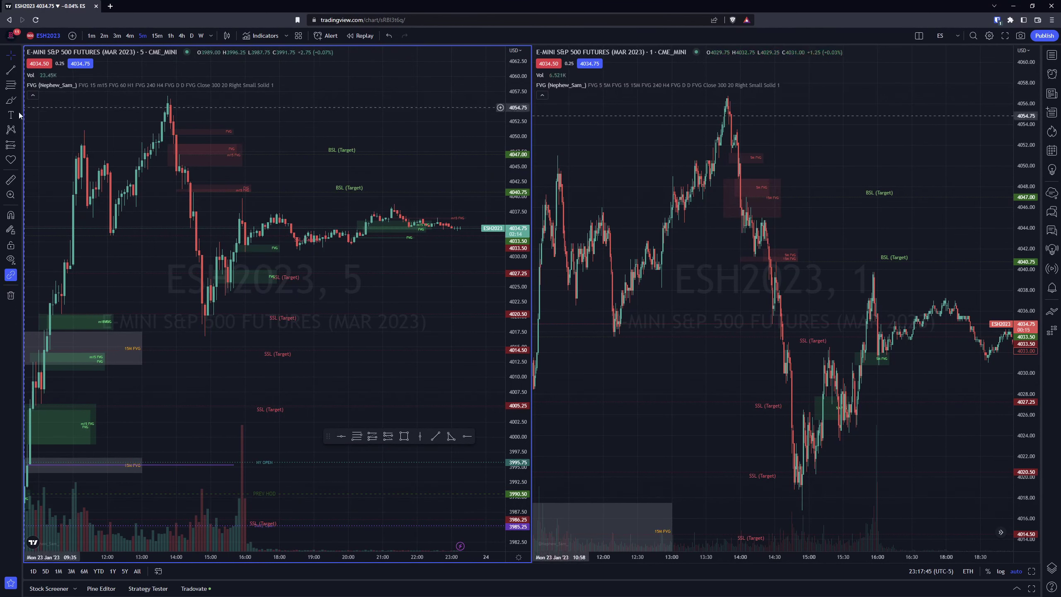
Add the Ray tool to the favorite drawing tools and remove it again
left_click(20, 71)
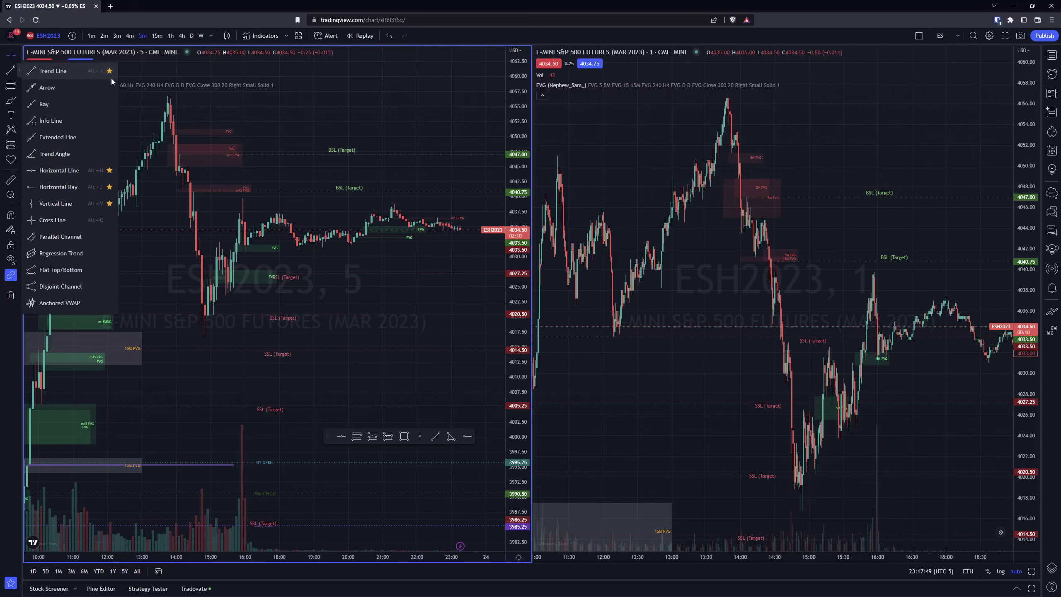
left_click(110, 105)
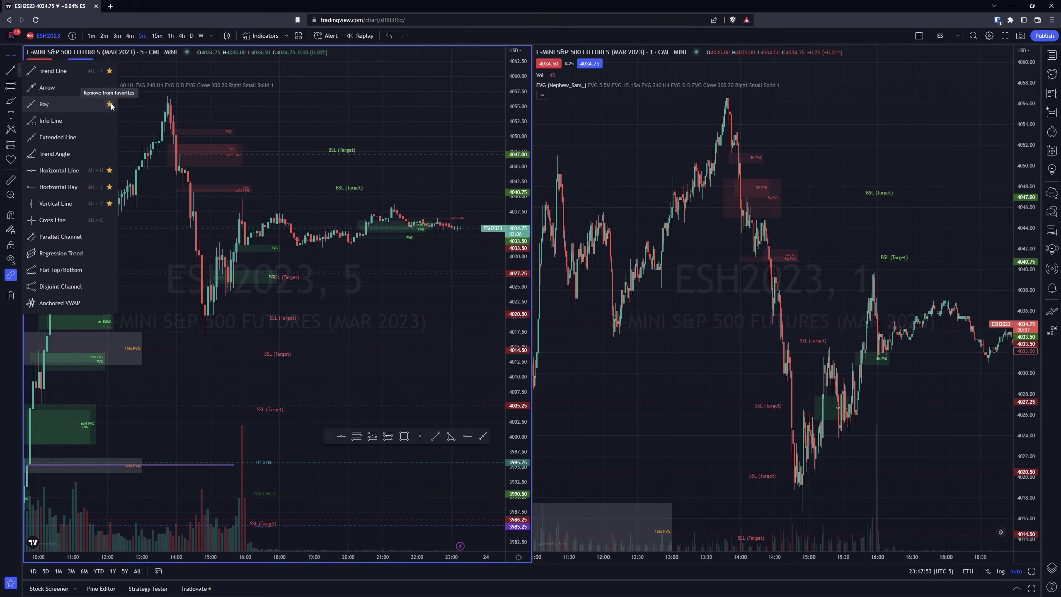
left_click(110, 105)
left_click(354, 133)
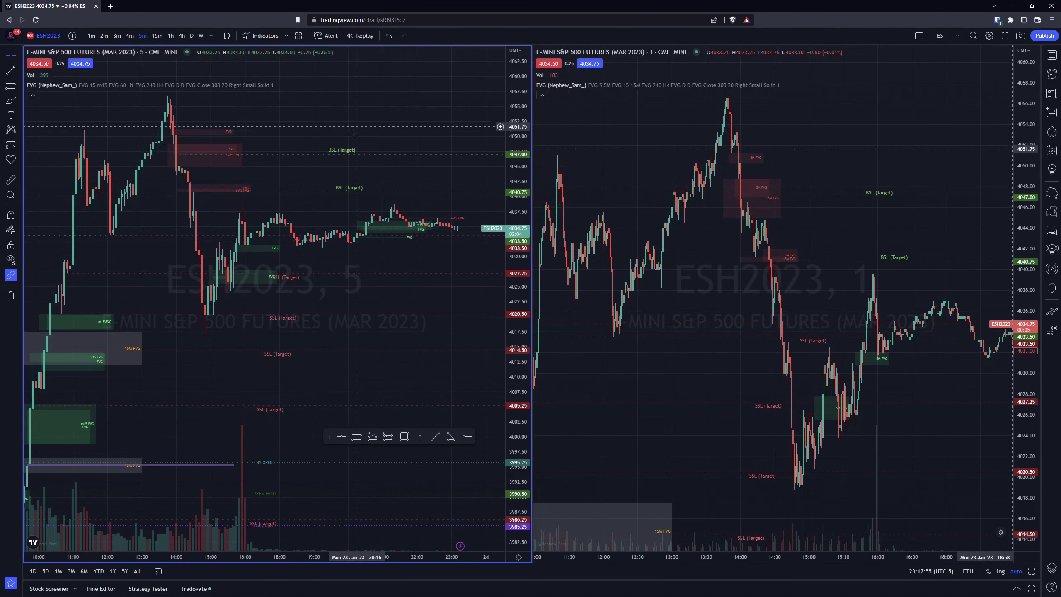
Shift the floating favorite drawing tools slightly within the 5-minute chart
left_click_drag(328, 436, 351, 448)
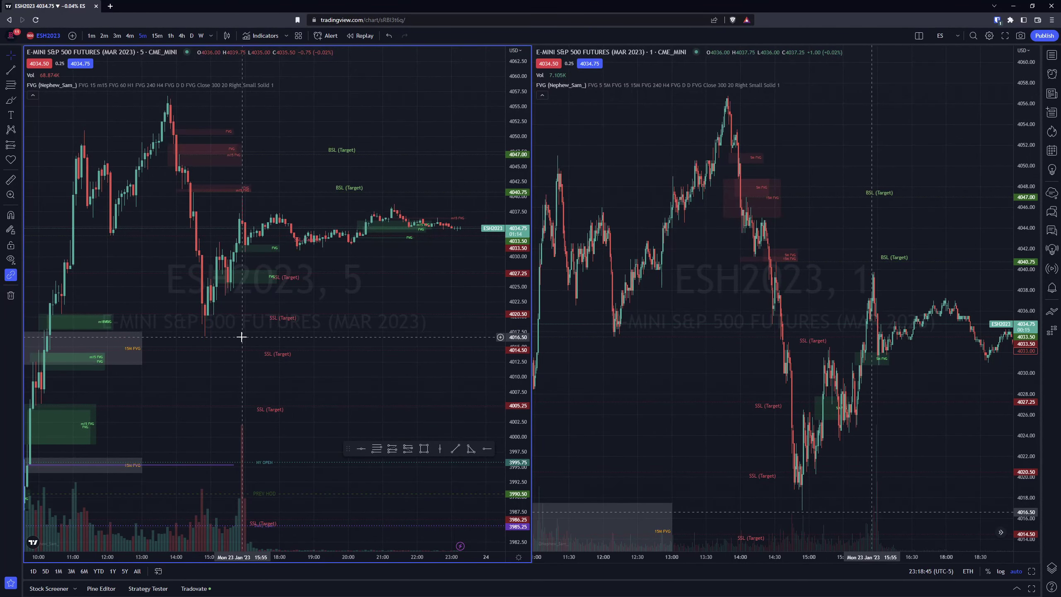
Review the timeframe inputs in the FVG indicator settings of the 5-minute chart, leaving them as they are
scroll(244, 336, "down", 3)
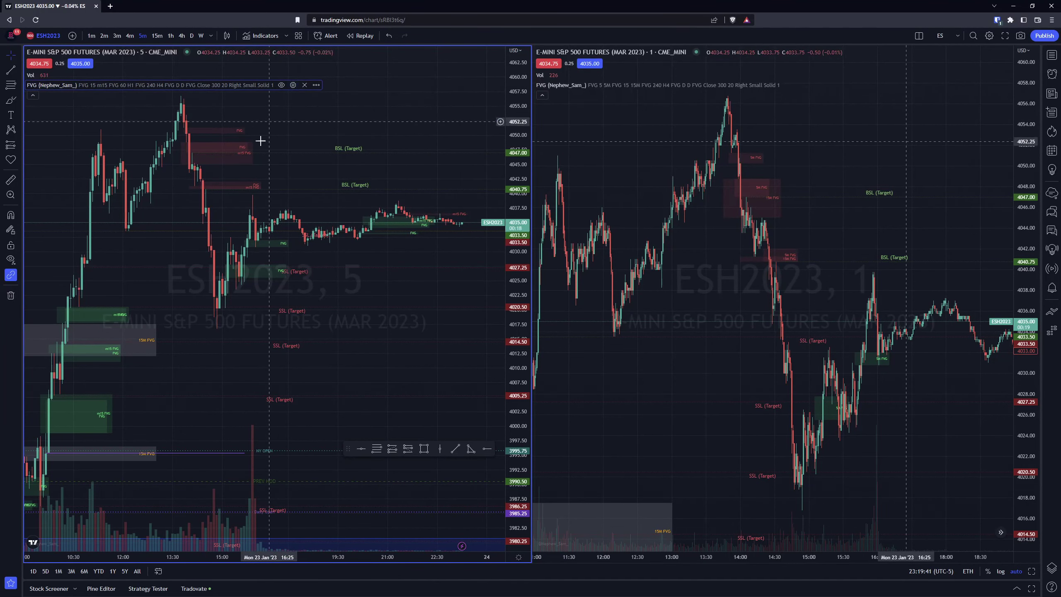
left_click(293, 85)
left_click_drag(551, 48, 451, 54)
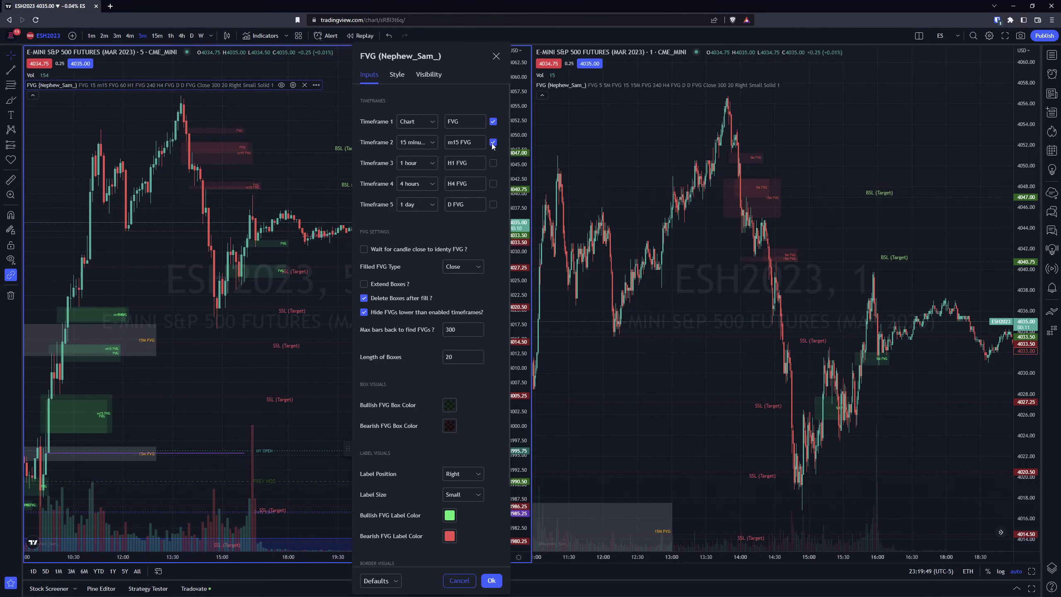
left_click(496, 57)
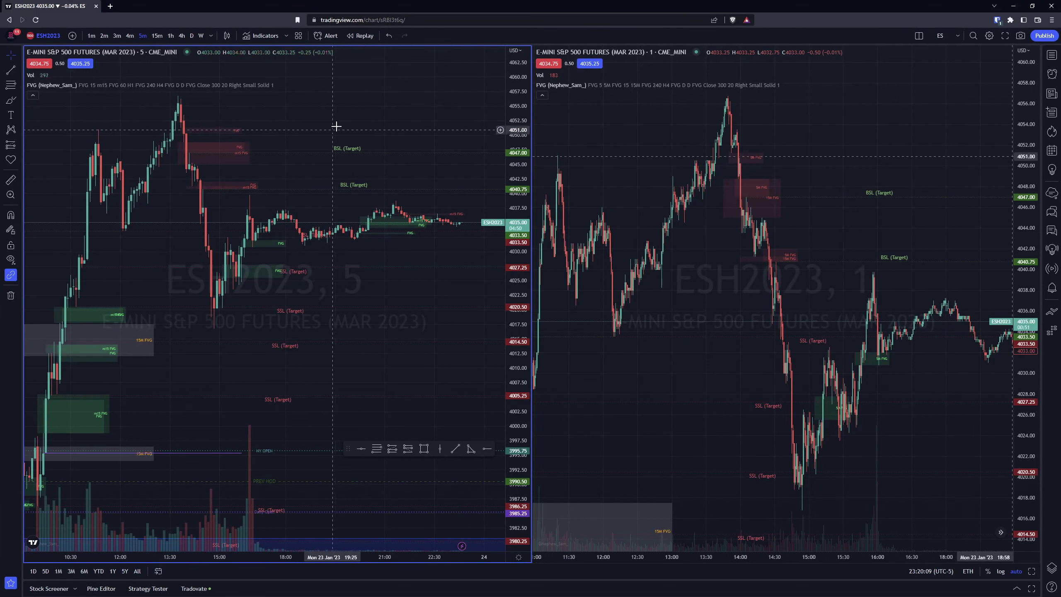
Review the timeframe inputs in the FVG indicator settings of the 1-minute chart, leaving them as they are
left_click(803, 129)
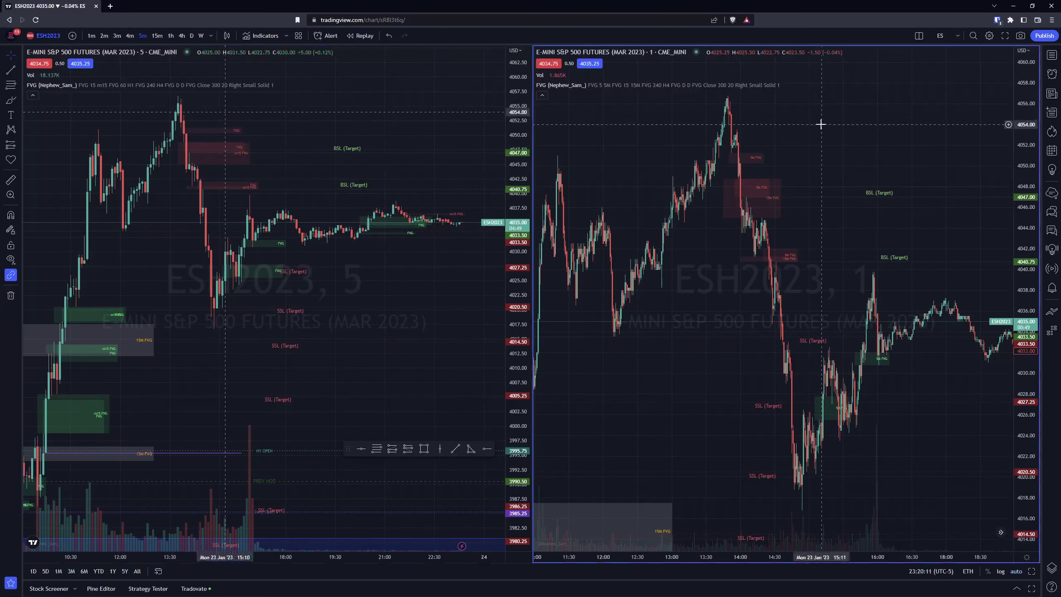
left_click(798, 86)
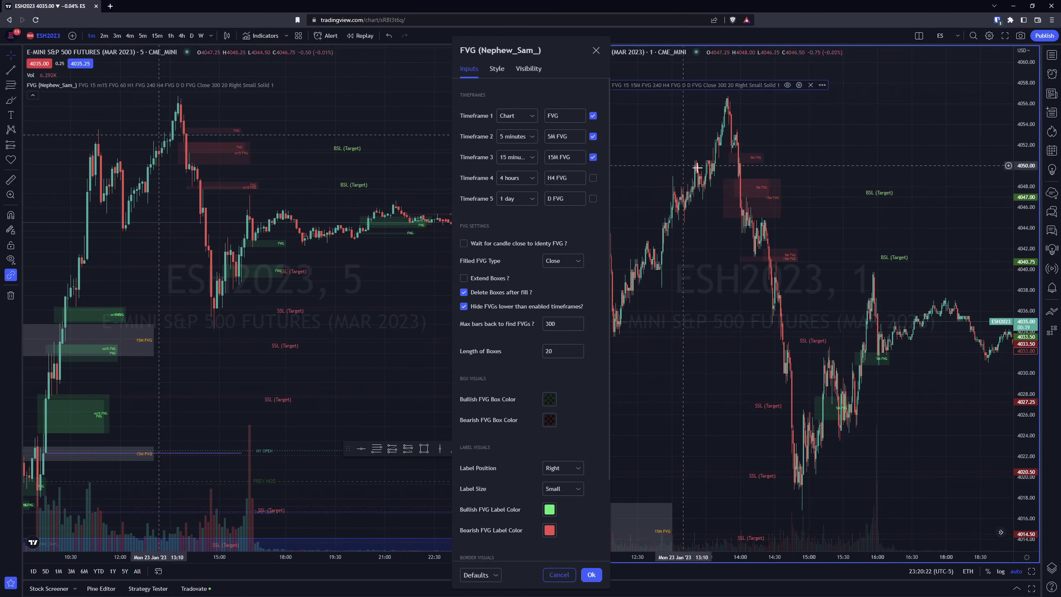
left_click(597, 51)
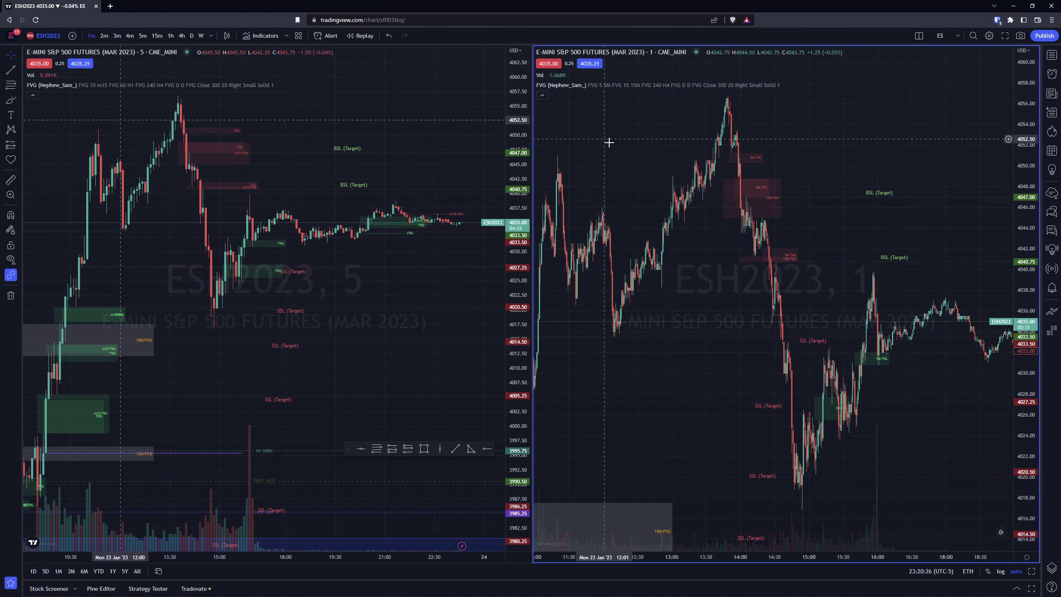
Remove all drawings from the ES futures chart, keeping the indicators
scroll(803, 179, "up", 3)
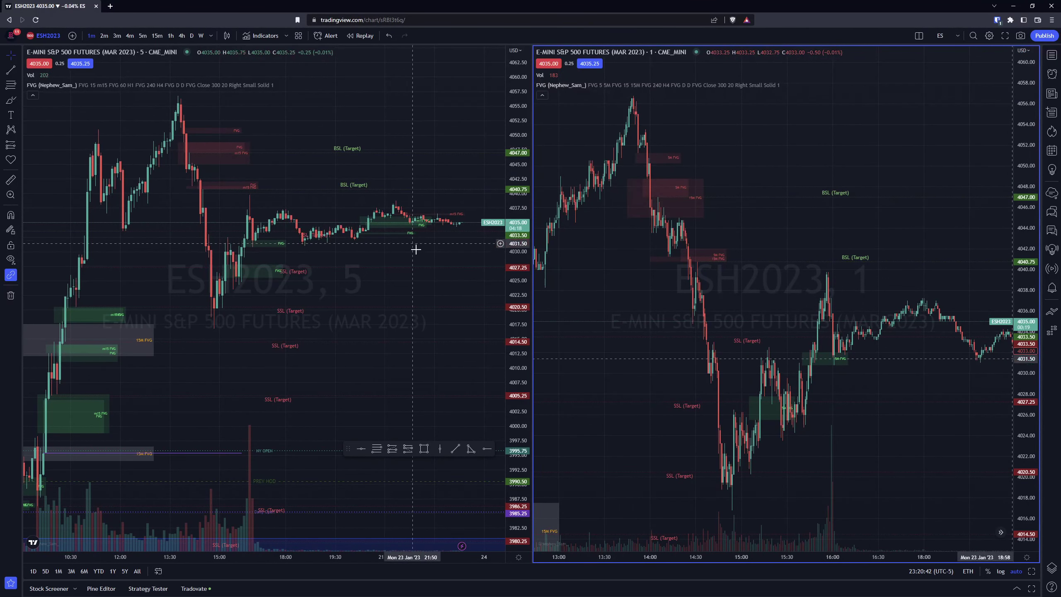
left_click_drag(410, 256, 433, 288)
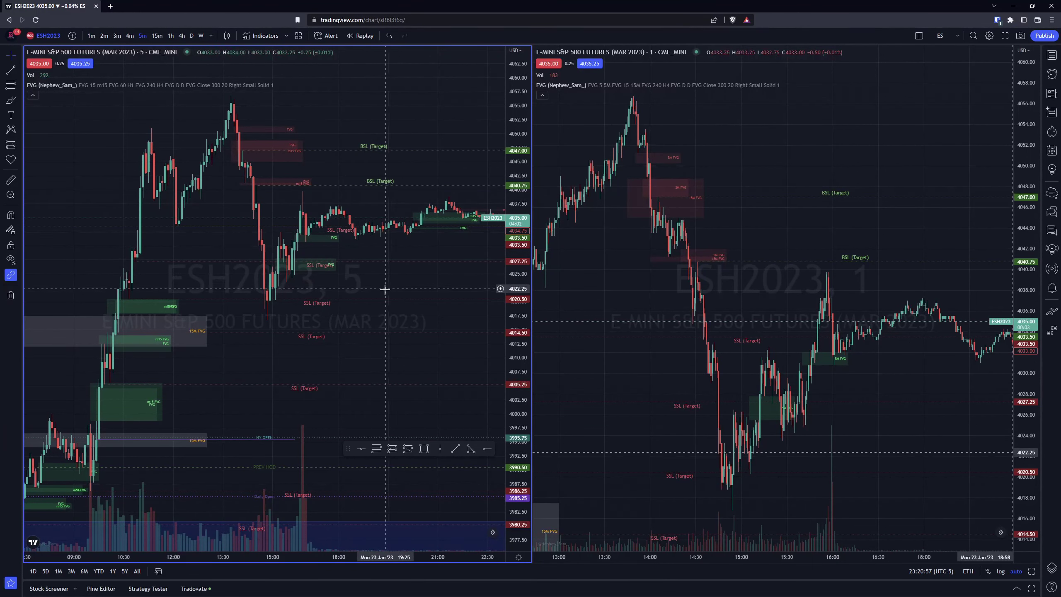
right_click(364, 279)
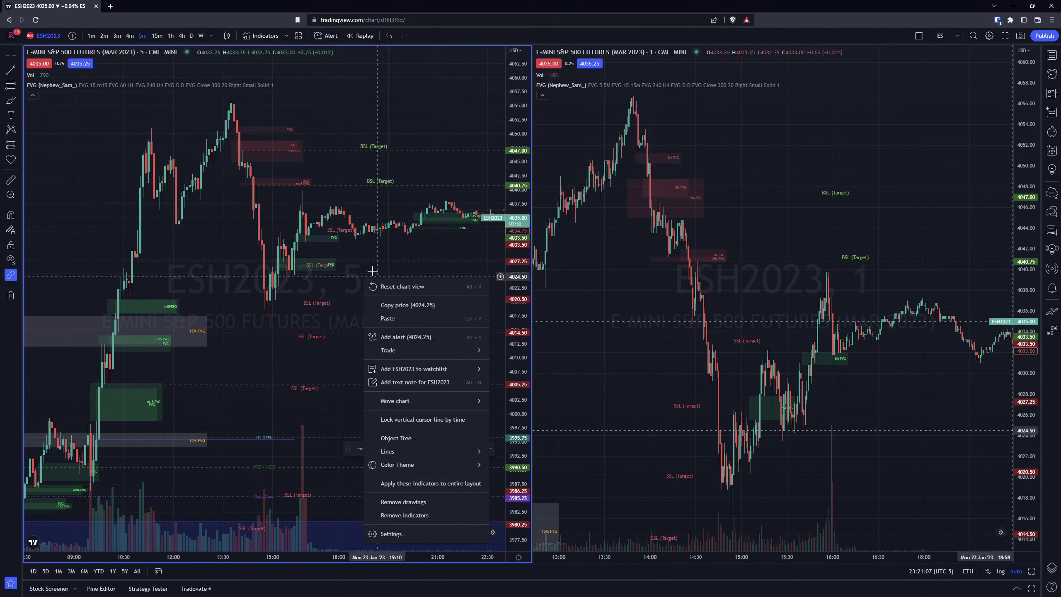
left_click(393, 256)
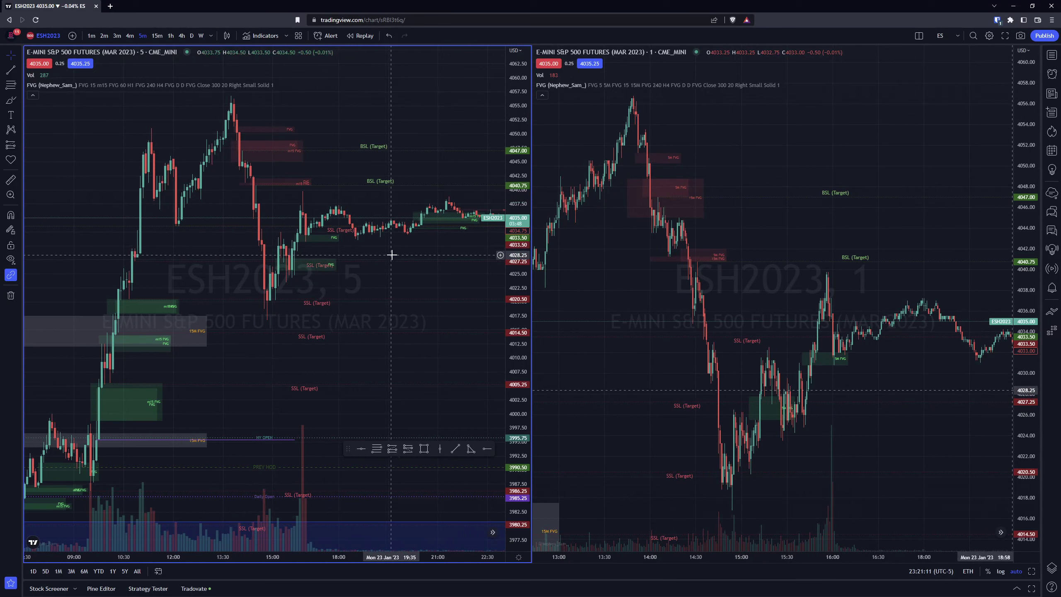
right_click(380, 283)
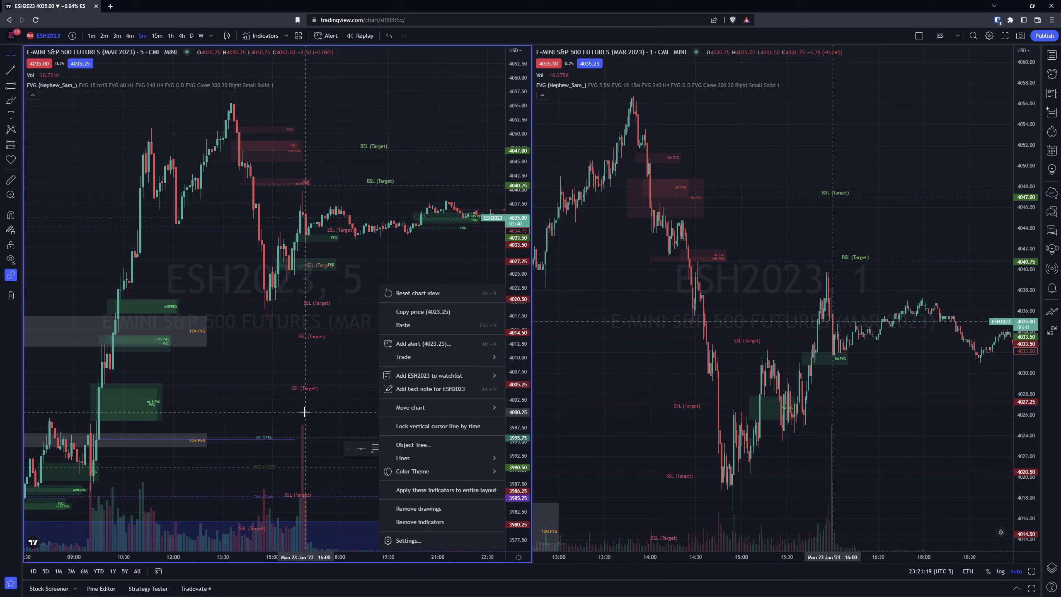
left_click(443, 508)
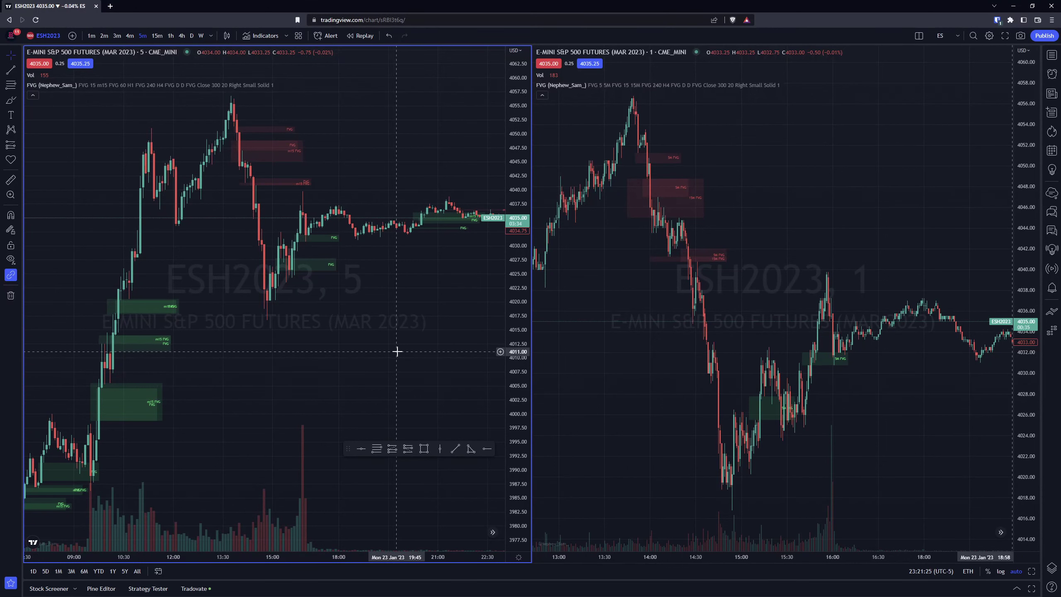
Collapse the indicator legends on both the 5-minute and the 1-minute chart
scroll(400, 351, "up", 3)
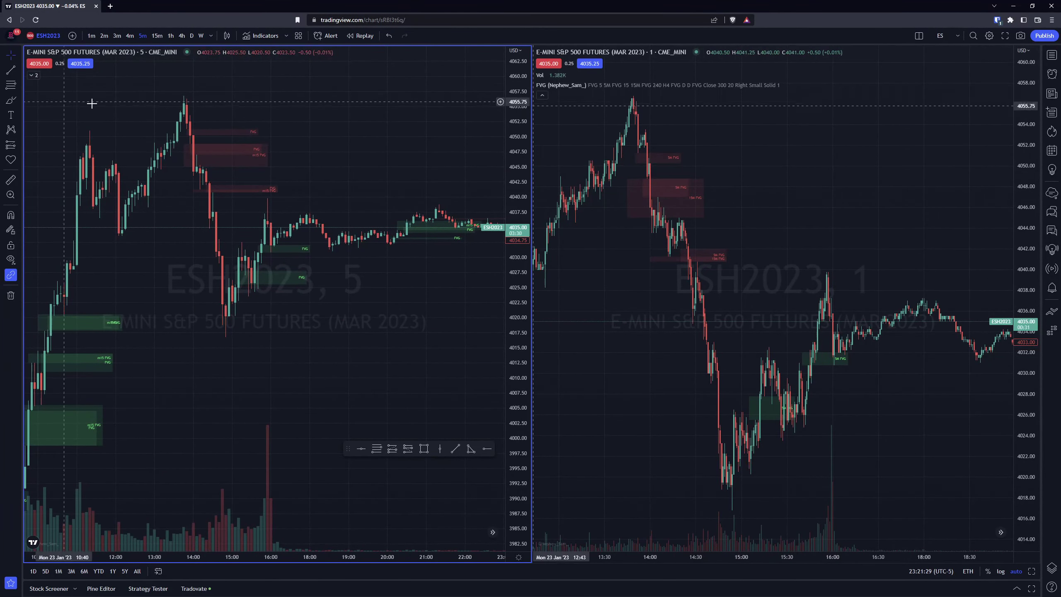
left_click(542, 95)
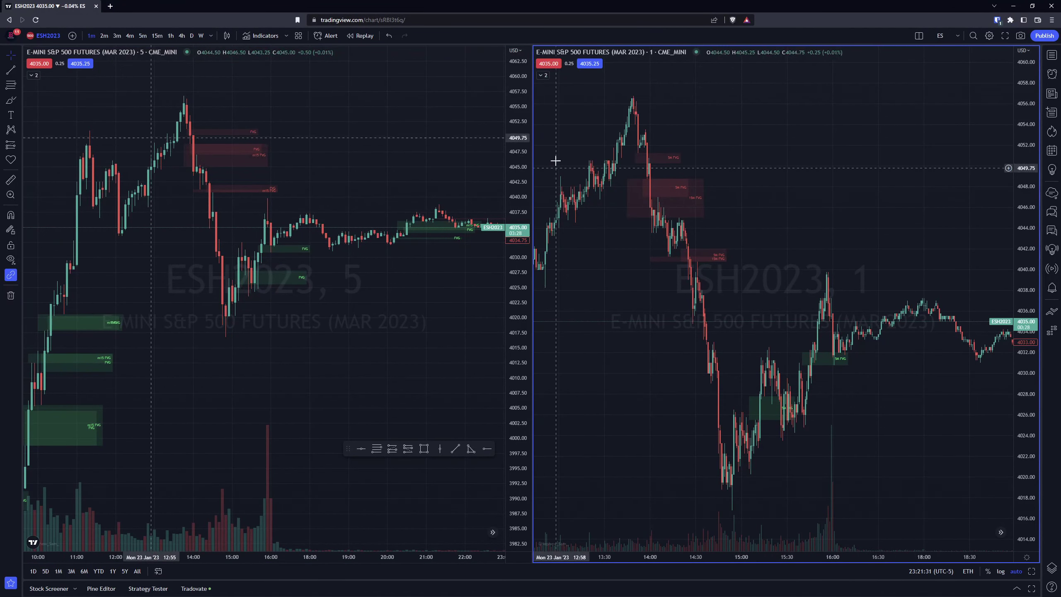
Switch the 5-minute chart to the daily interval and bring its most recent candles into view
scroll(431, 165, "down", 2)
scroll(473, 295, "down", 3)
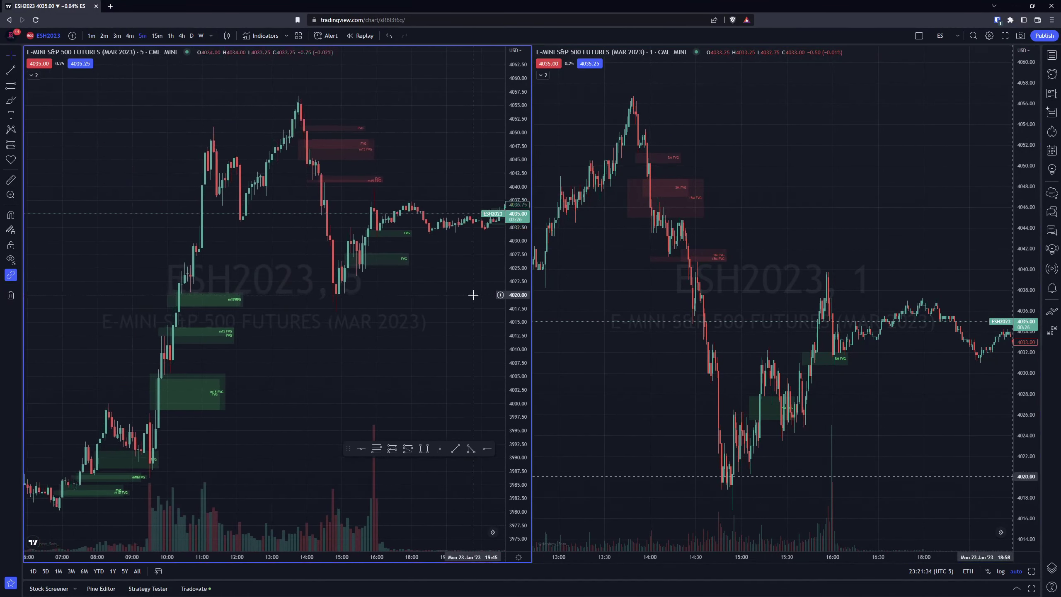
scroll(396, 351, "down", 2)
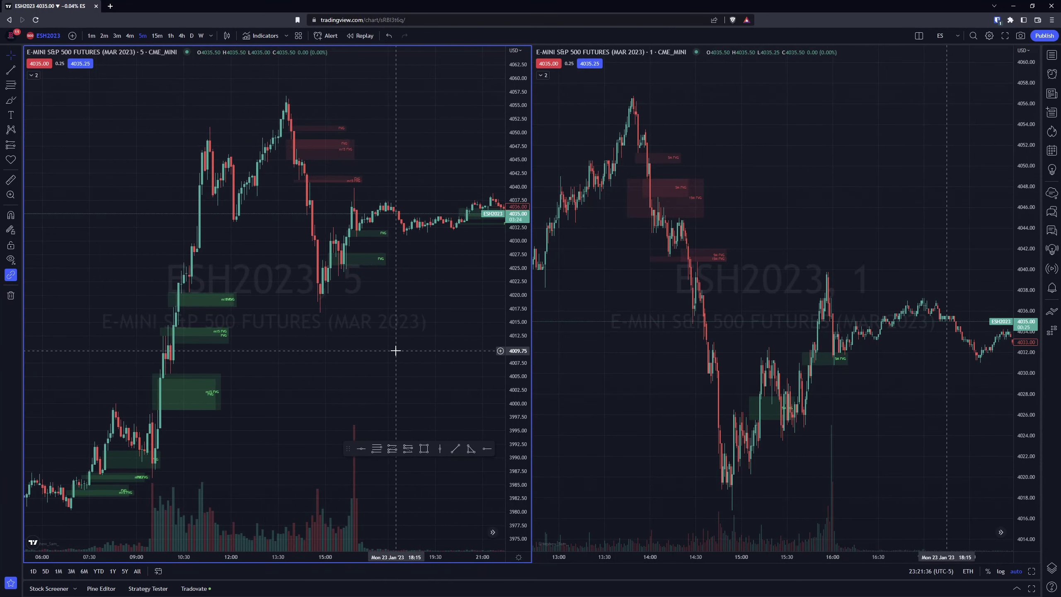
scroll(417, 351, "up", 1)
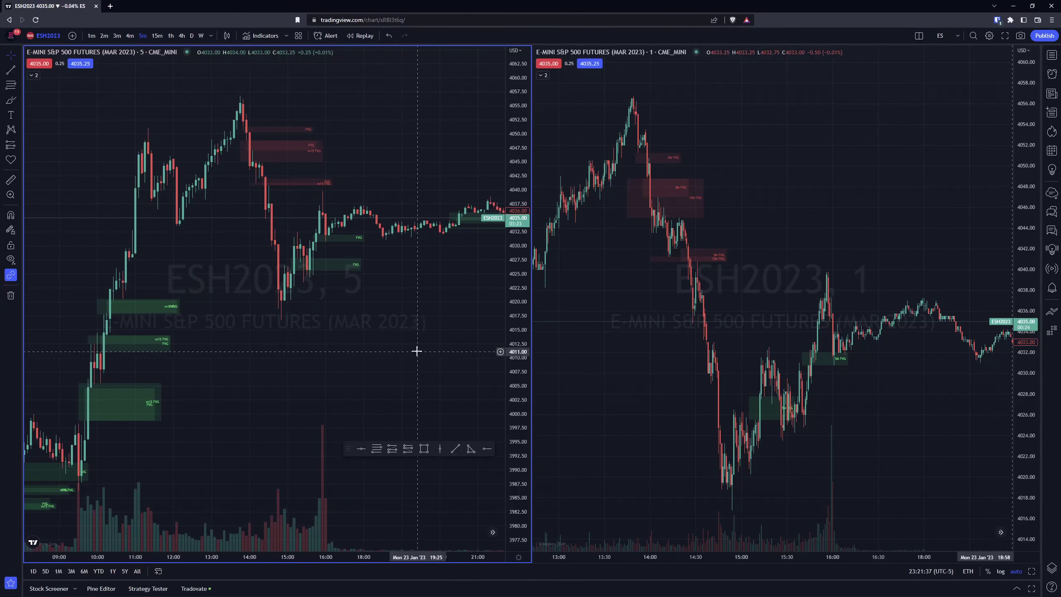
left_click(192, 35)
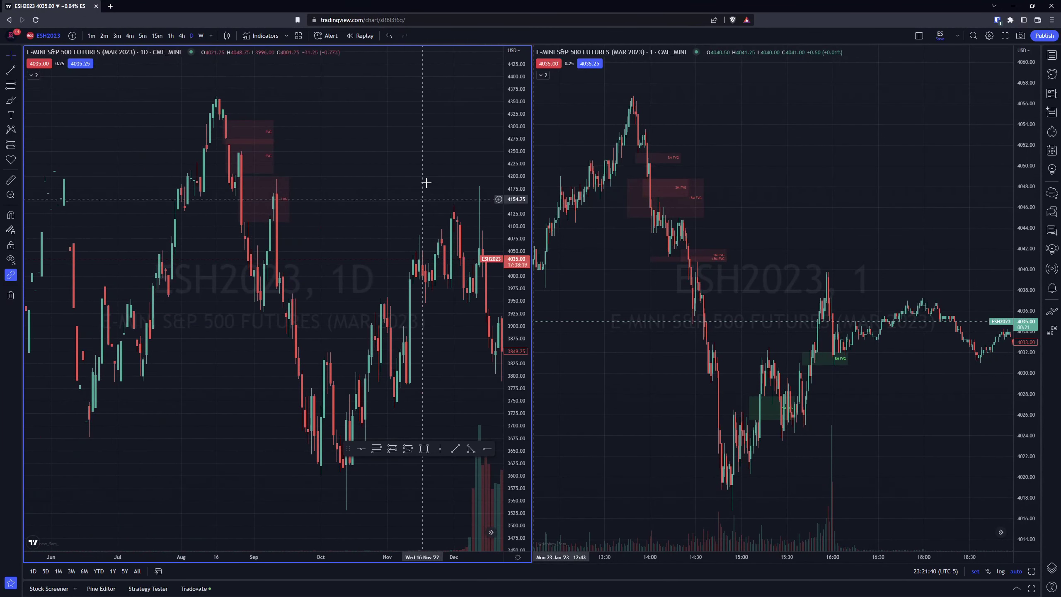
scroll(408, 299, "up", 3)
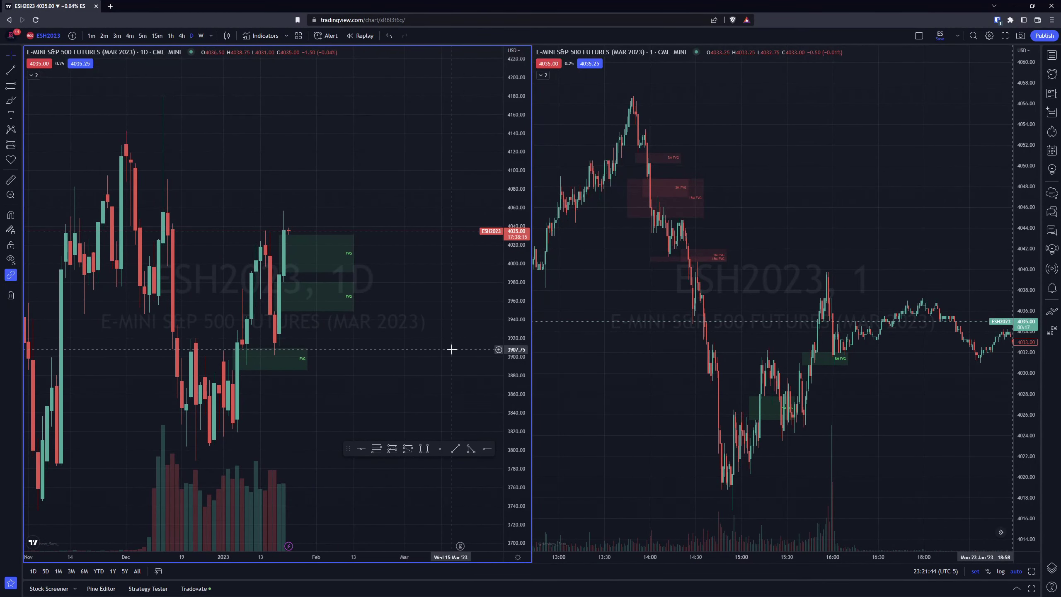
Place a horizontal line at the high of the 23 January candle, 4056.75, on the daily chart
left_click(362, 449)
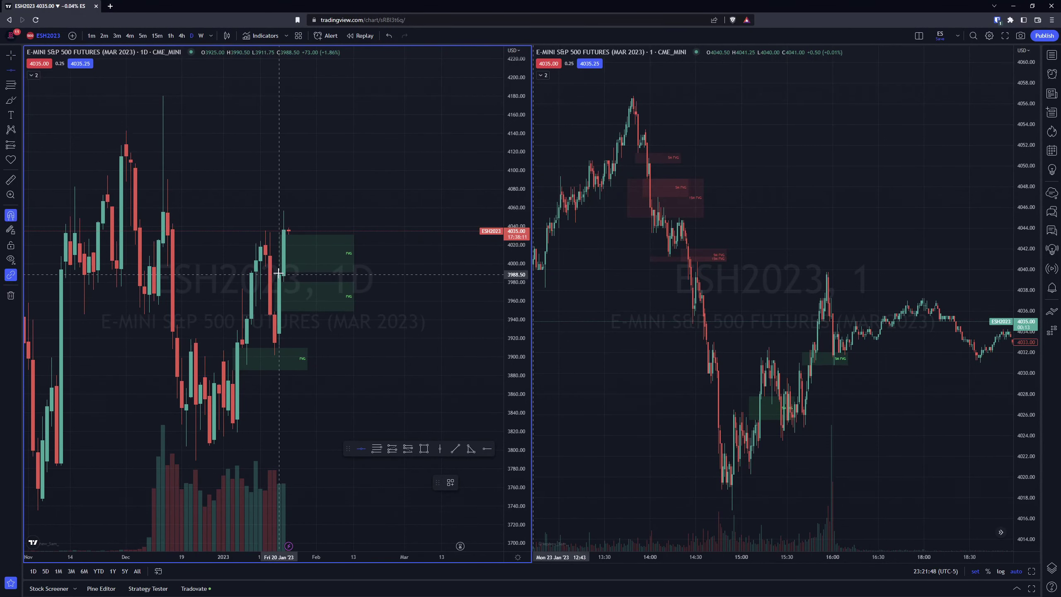
key("ctrl")
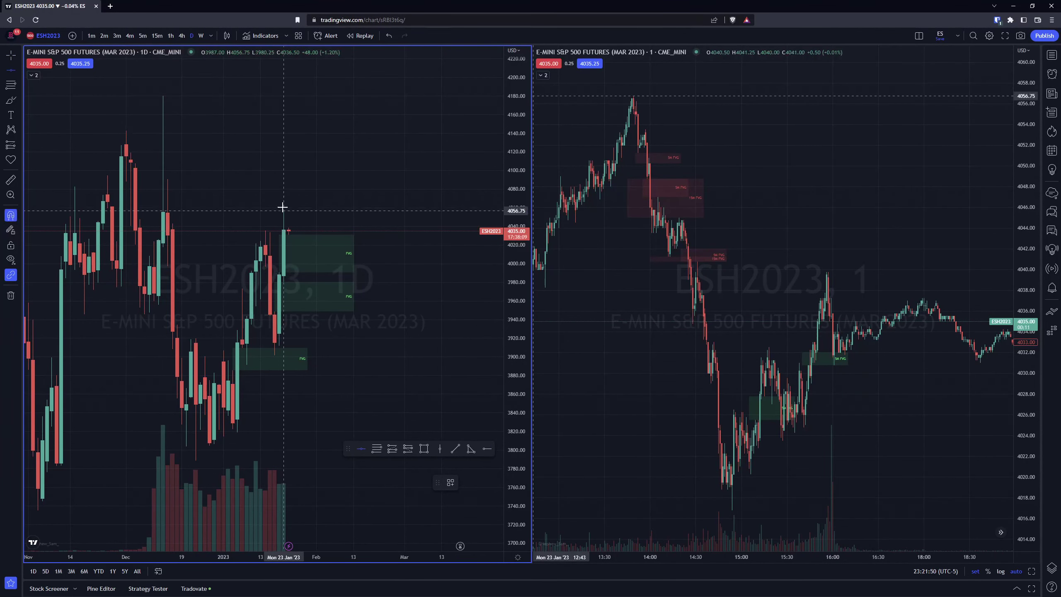
left_click(264, 210)
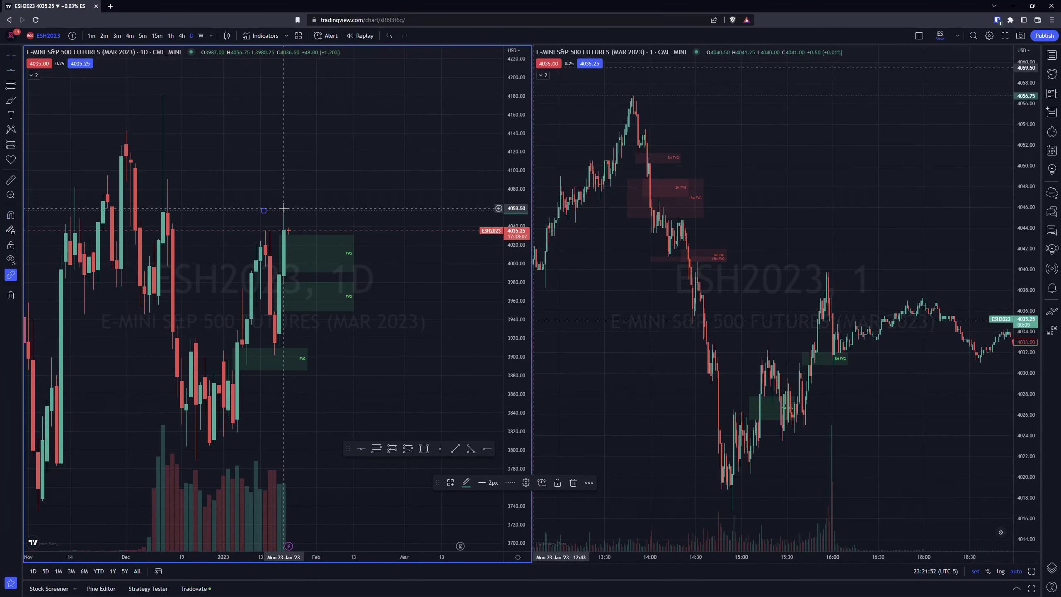
Apply the saved HOD template to the horizontal line at the 23 January high
left_click(526, 484)
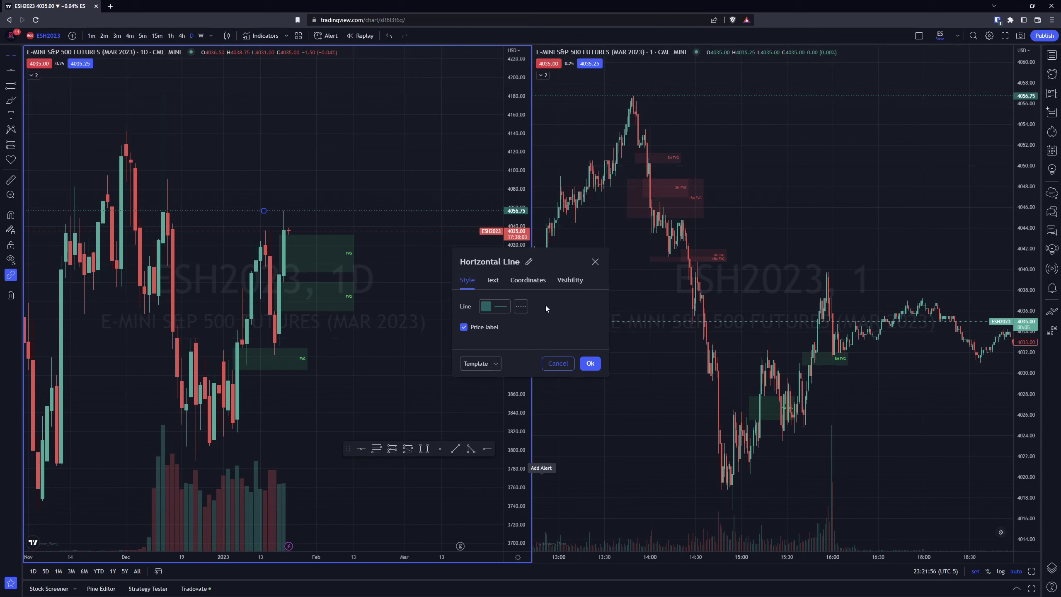
left_click_drag(552, 261, 541, 267)
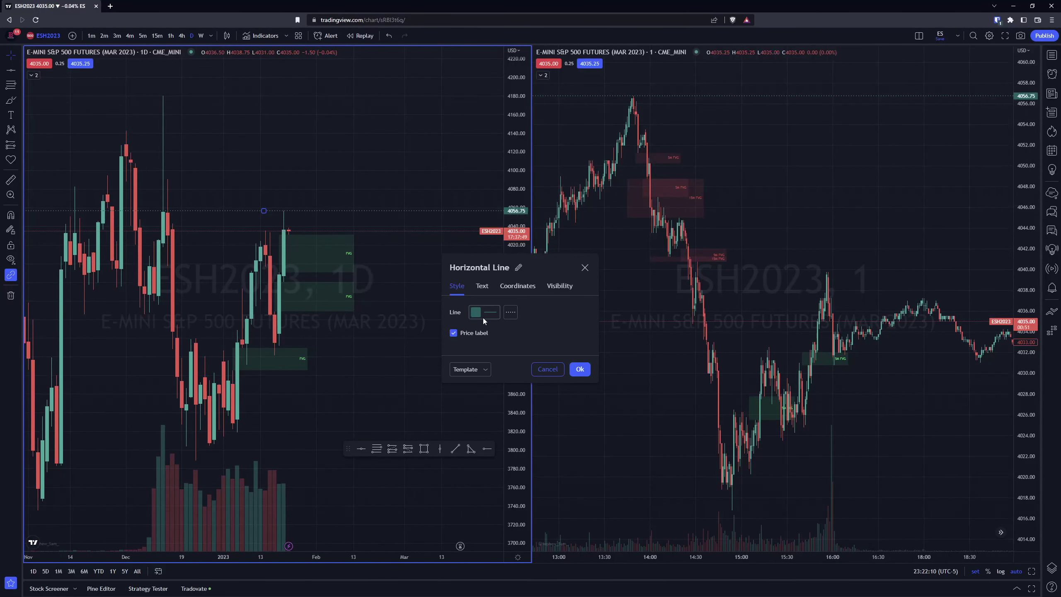
left_click(485, 369)
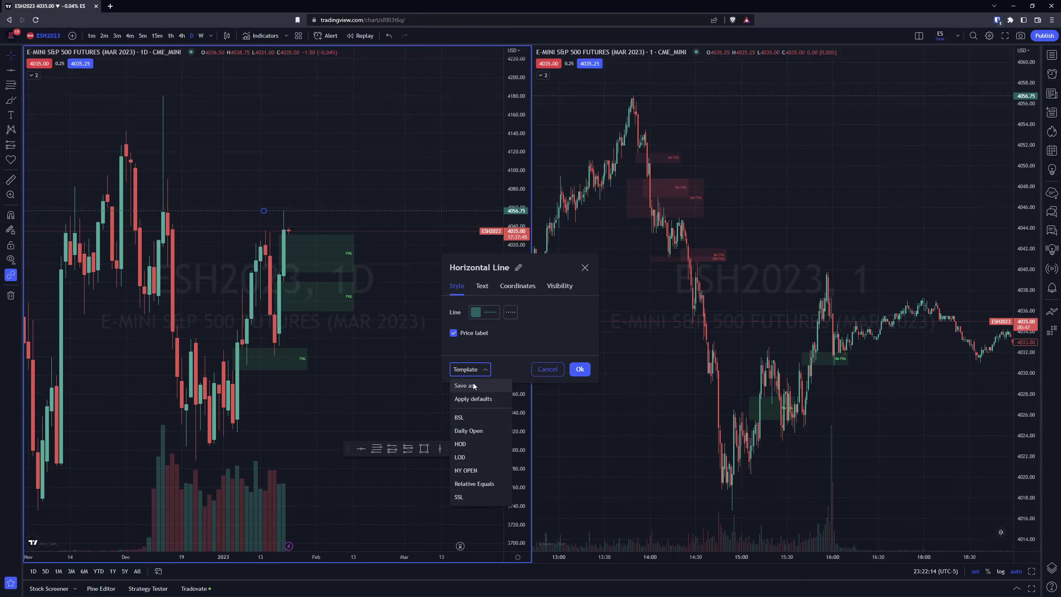
left_click(526, 346)
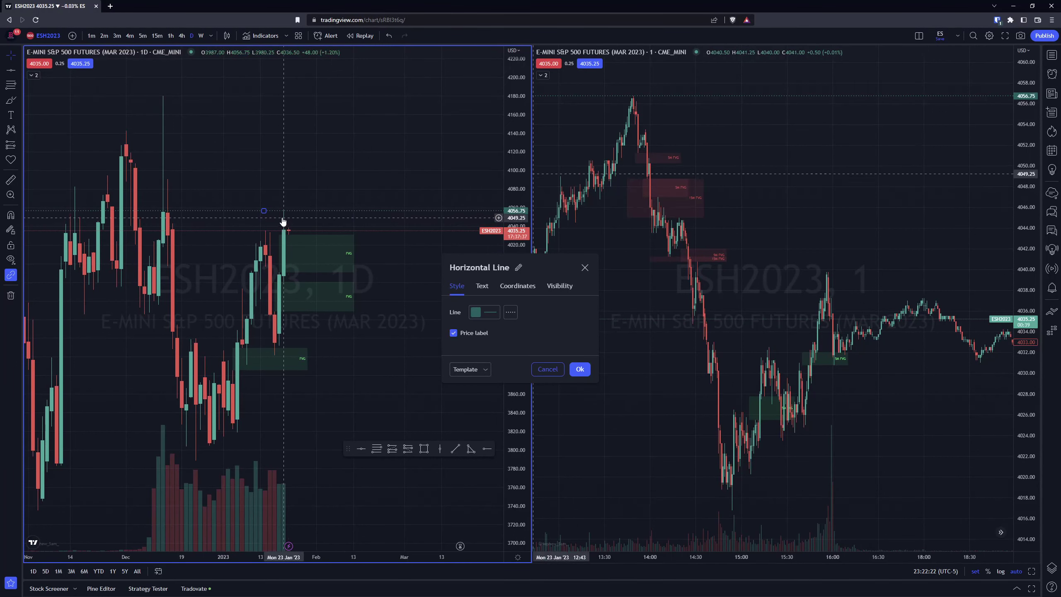
left_click(485, 369)
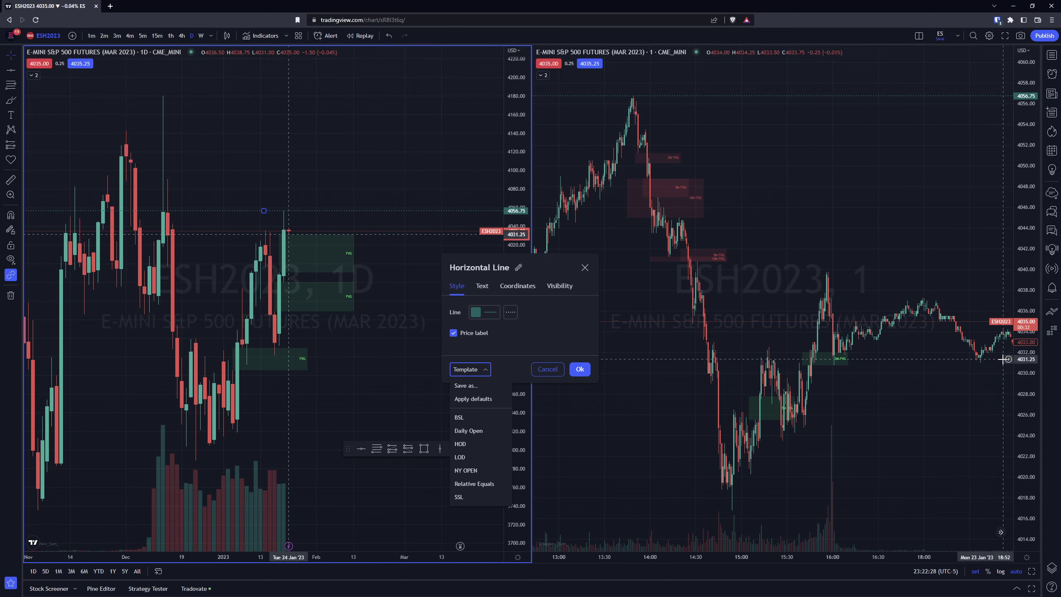
left_click(485, 370)
left_click(485, 371)
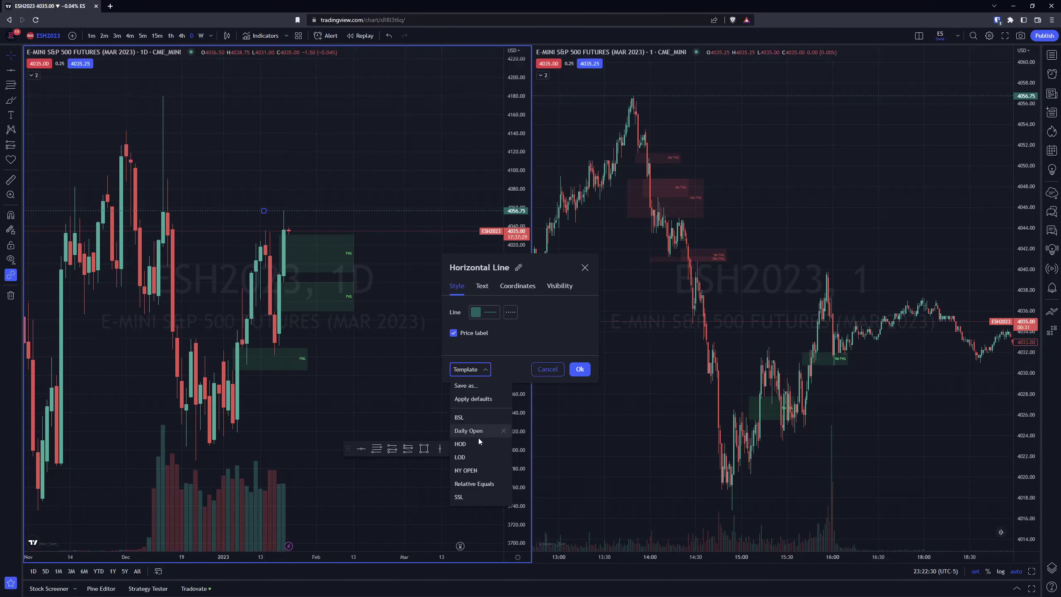
left_click(481, 448)
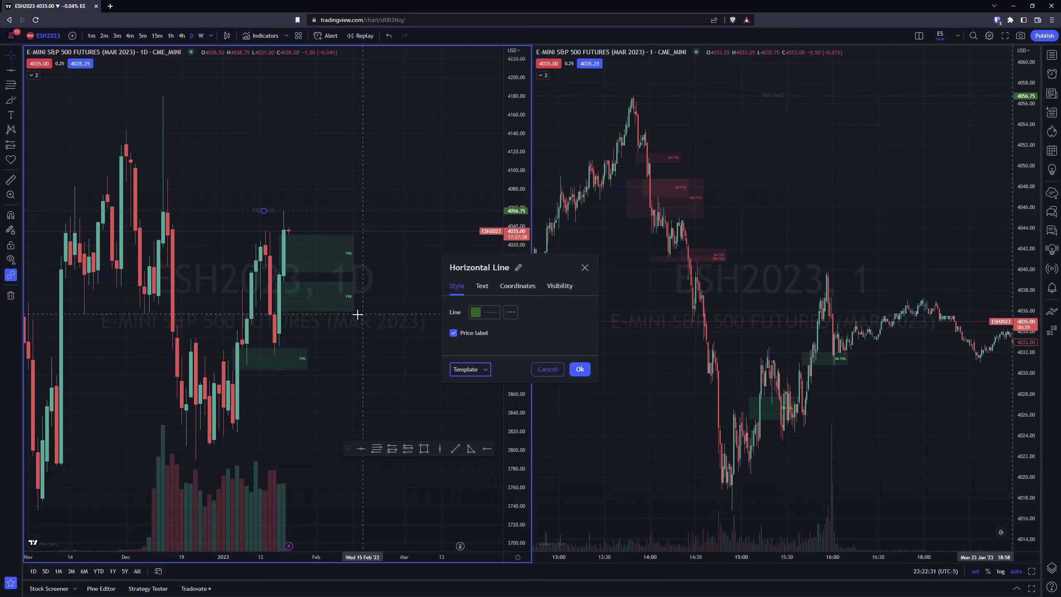
left_click(580, 369)
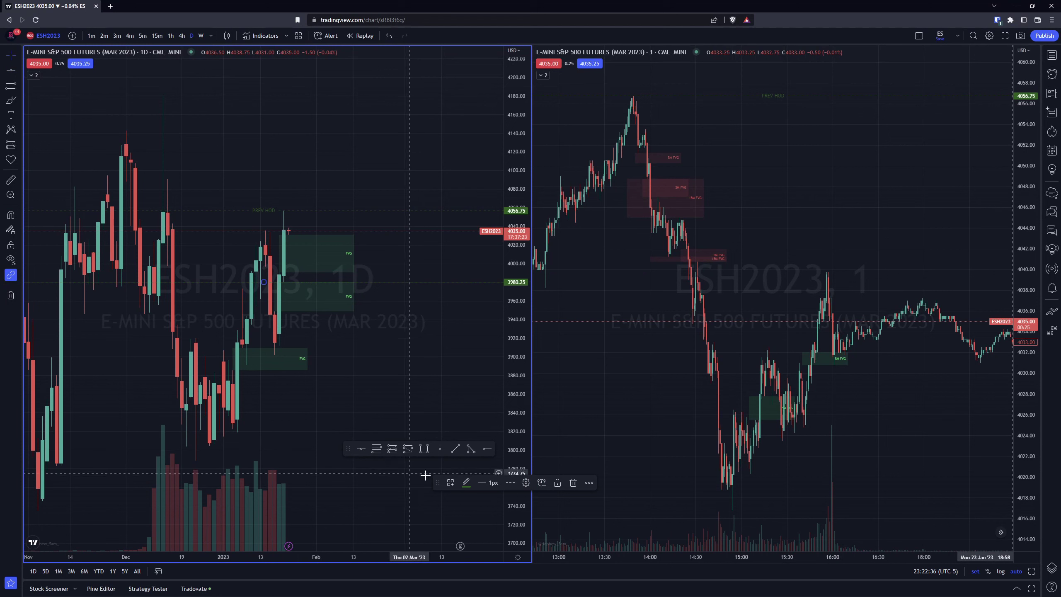
Add a horizontal line at the 23 January candle's low, 3980.25, and apply the saved LOD template to it
left_click(525, 482)
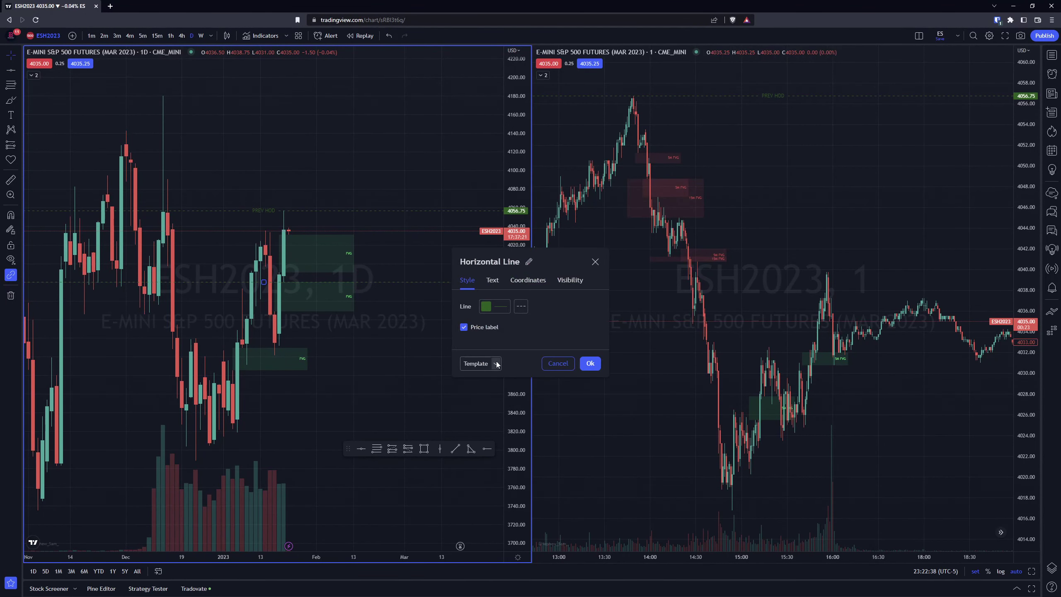
left_click(481, 363)
left_click(476, 493)
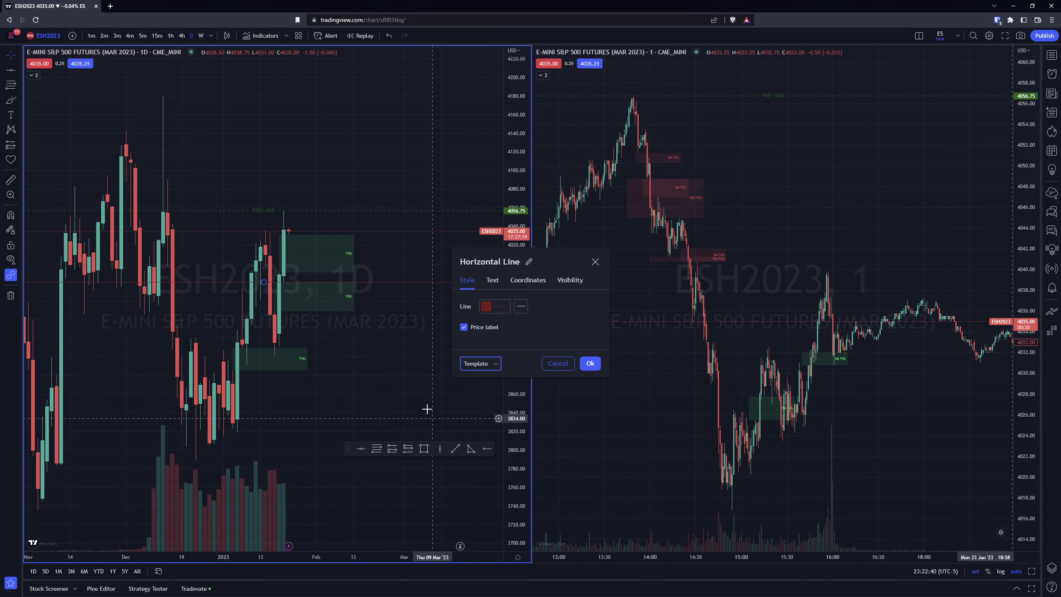
left_click(495, 364)
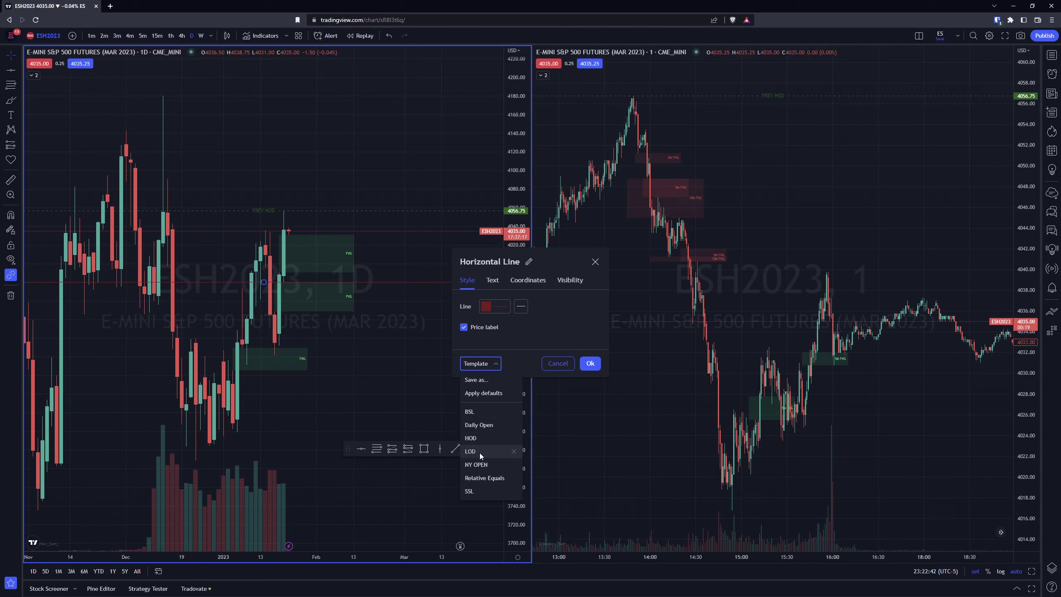
left_click(479, 453)
left_click(591, 364)
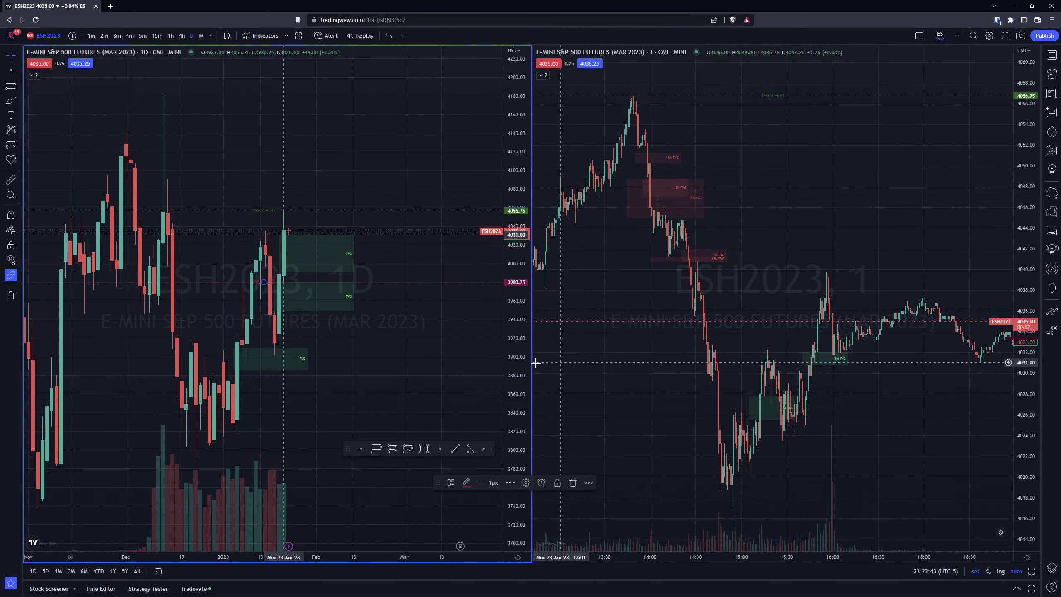
left_click(379, 358)
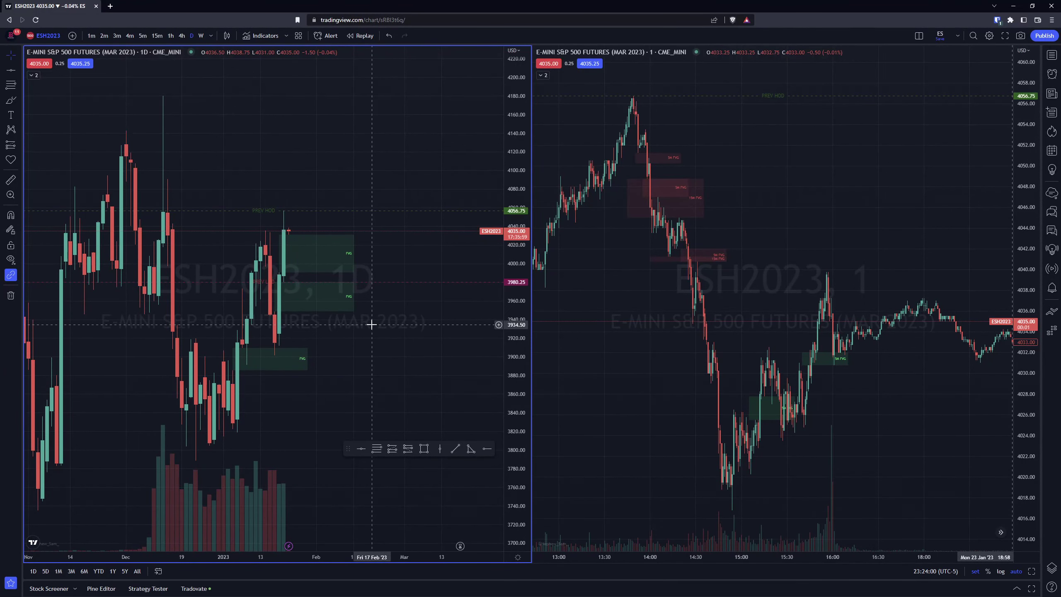
Examine the daily chart's swings, wicks and fair value gaps from the recent candles back through 2022
left_click_drag(371, 324, 346, 355)
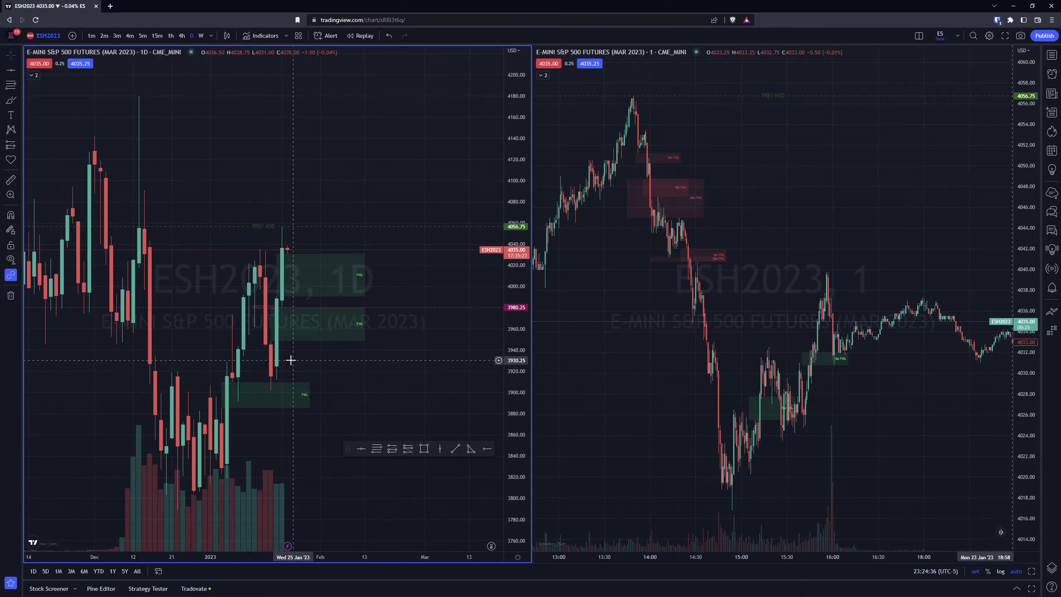
left_click(172, 308)
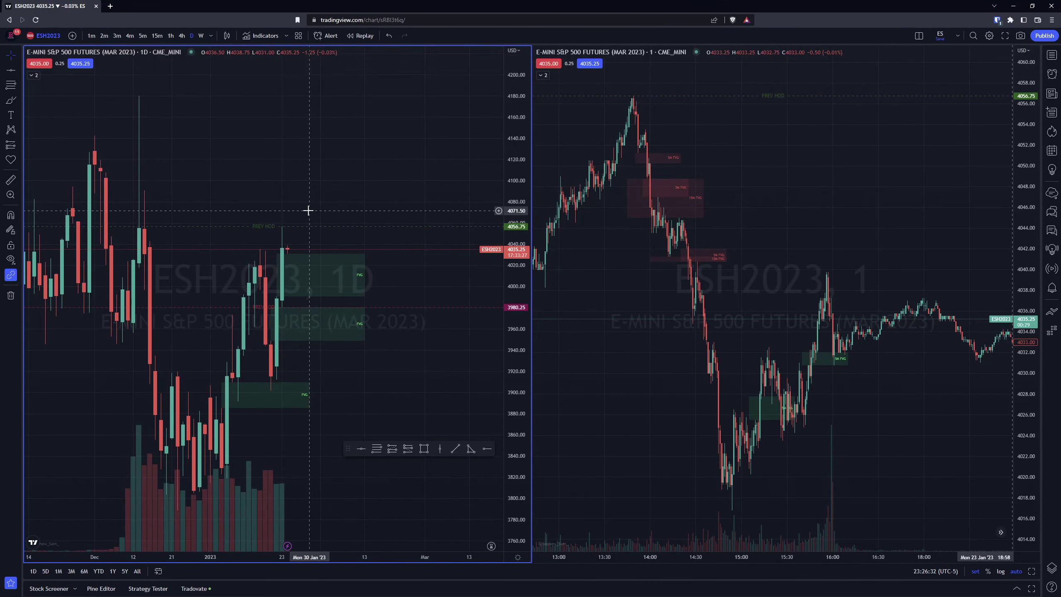
left_click_drag(282, 204, 320, 205)
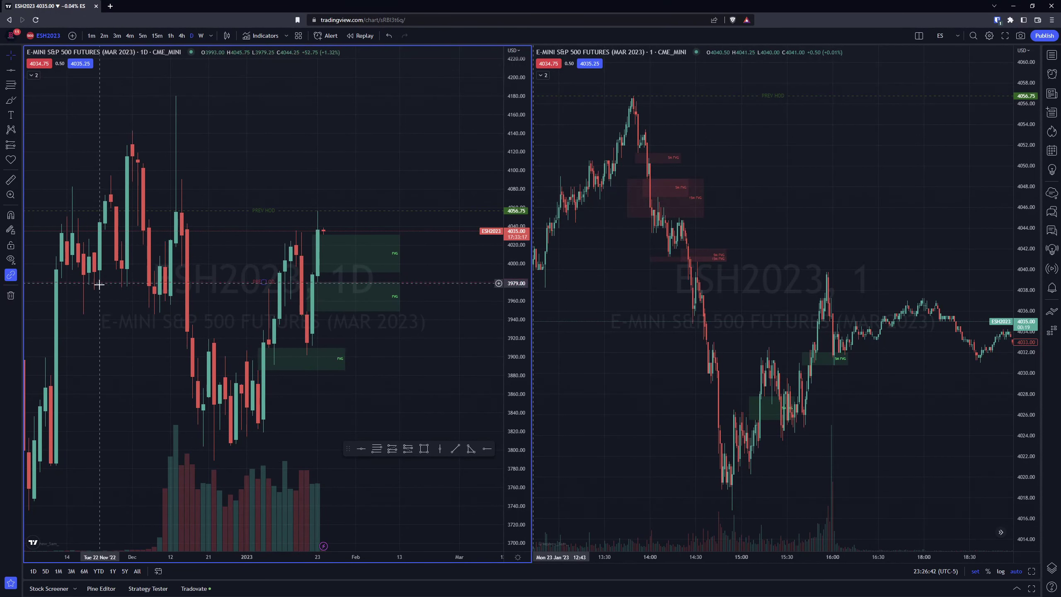
scroll(100, 285, "down", 5)
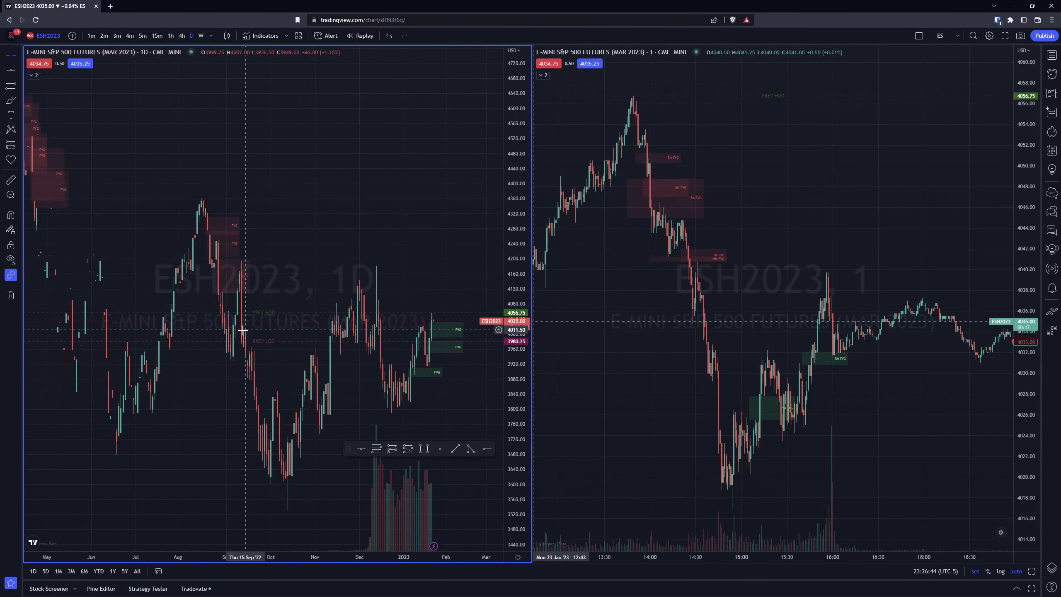
scroll(243, 331, "up", 3)
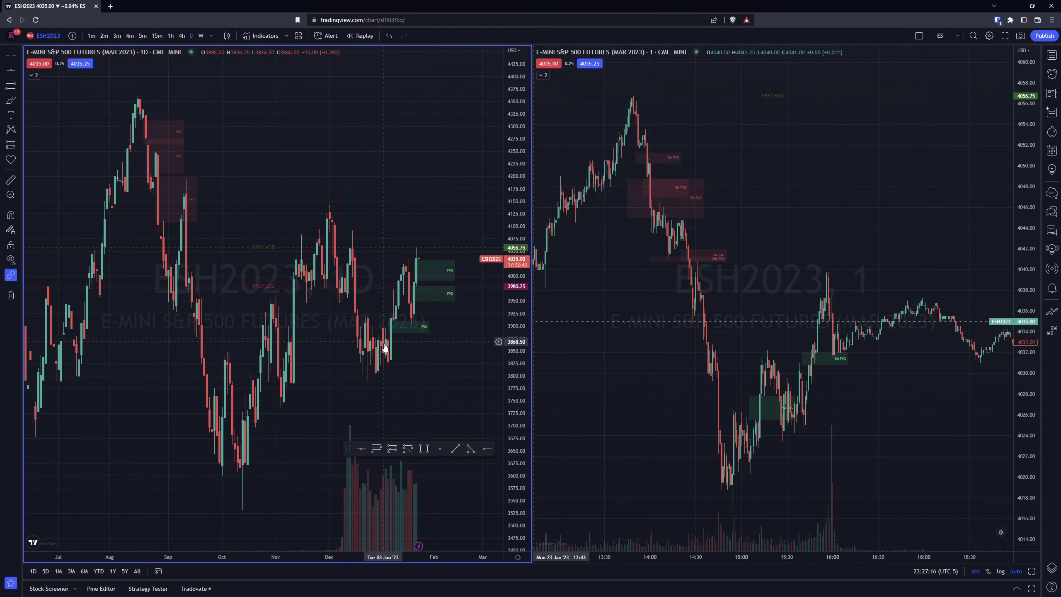
scroll(386, 250, "up", 1)
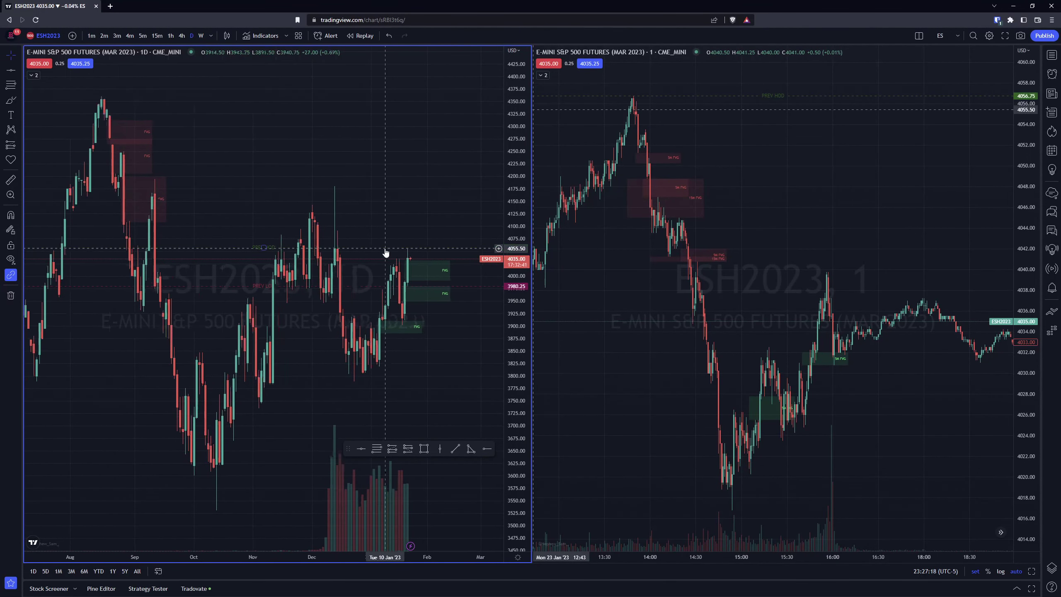
scroll(375, 335, "up", 1)
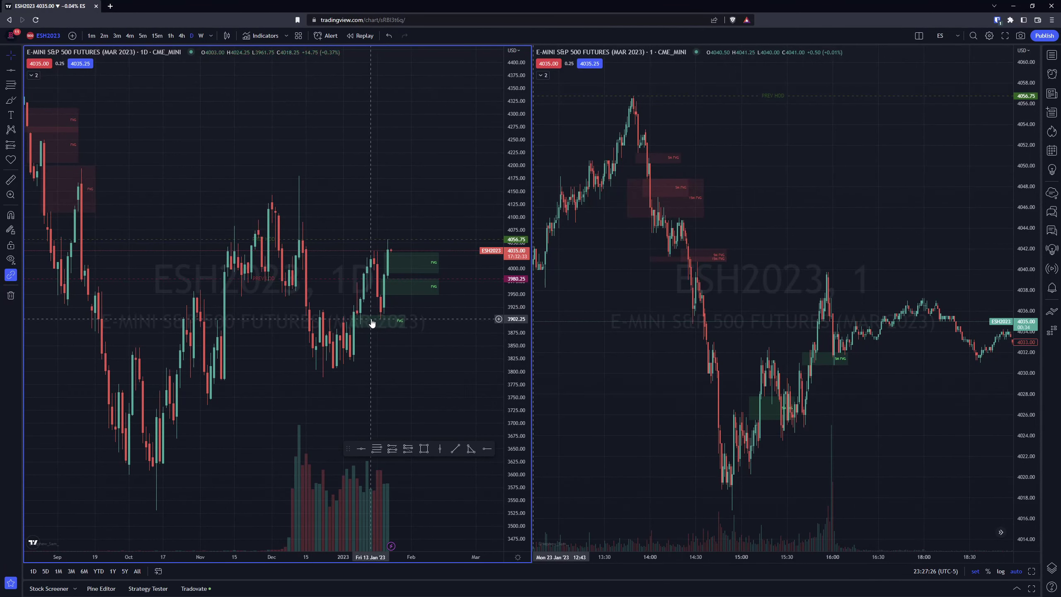
scroll(369, 321, "up", 1)
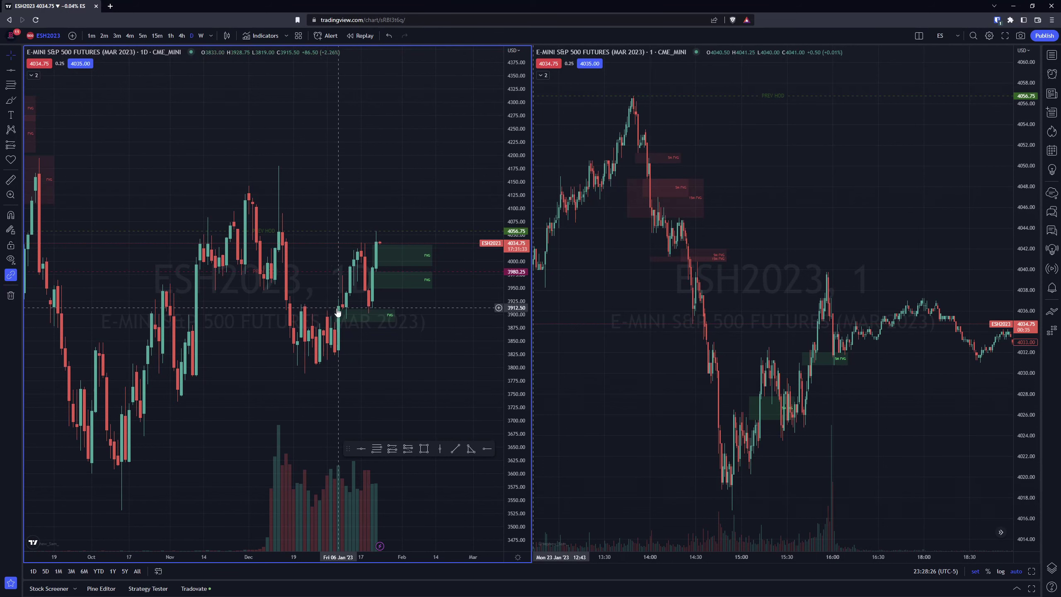
scroll(334, 292, "up", 2)
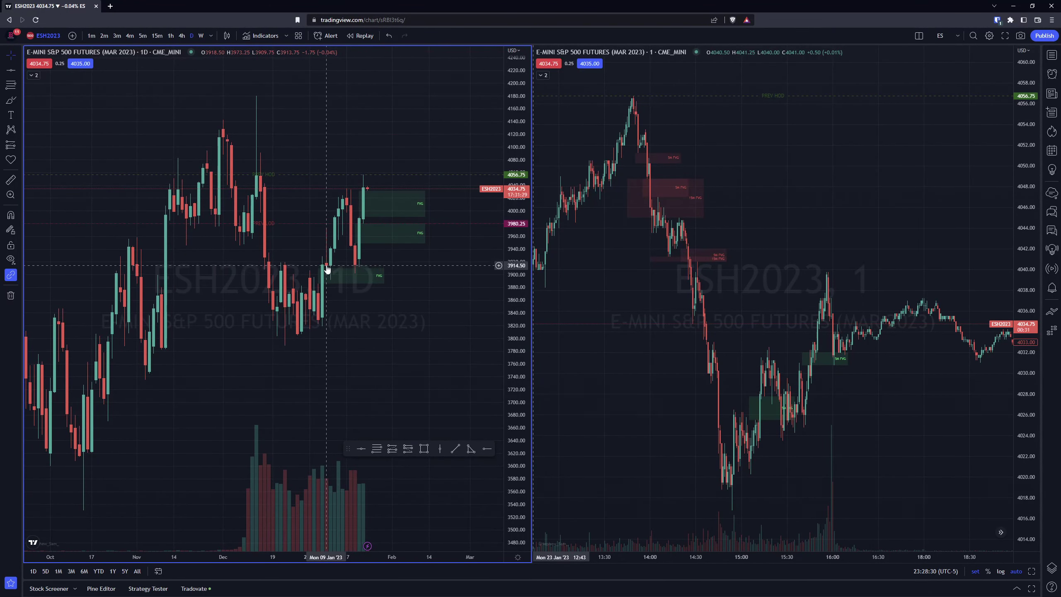
scroll(317, 267, "up", 1)
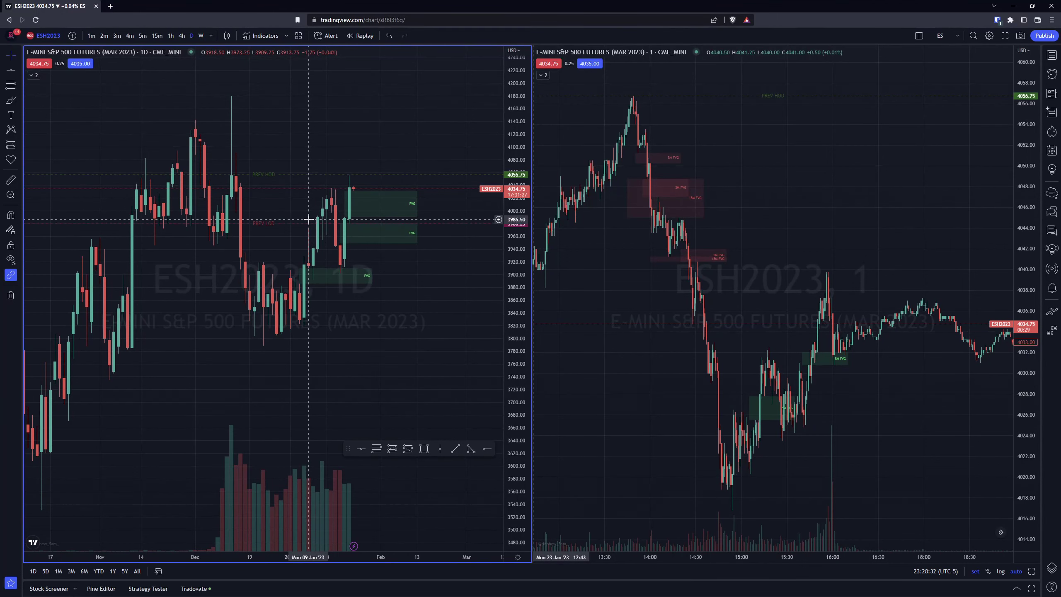
scroll(375, 272, "down", 1)
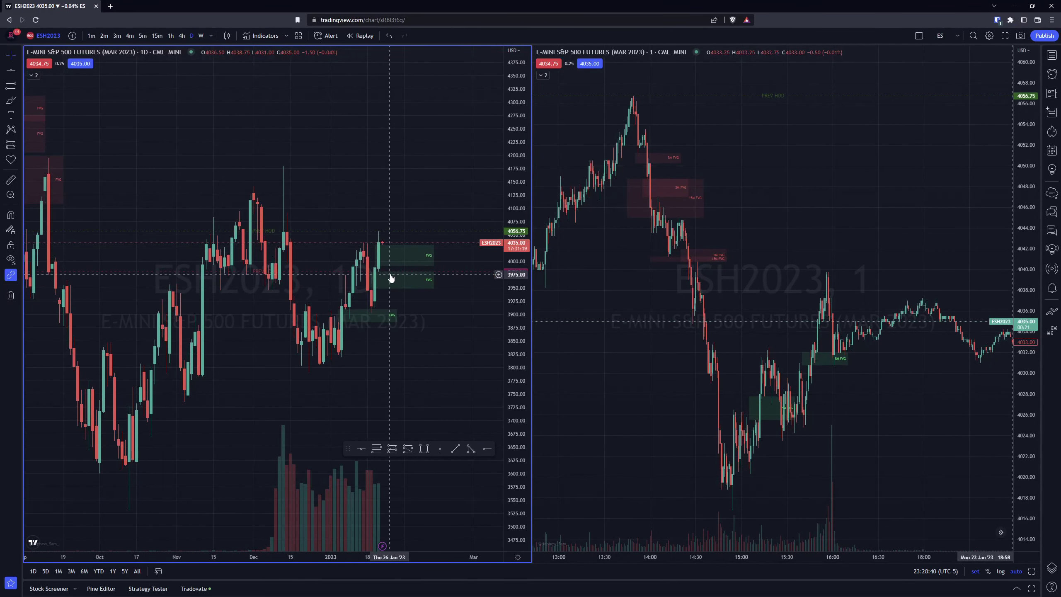
scroll(387, 217, "up", 1)
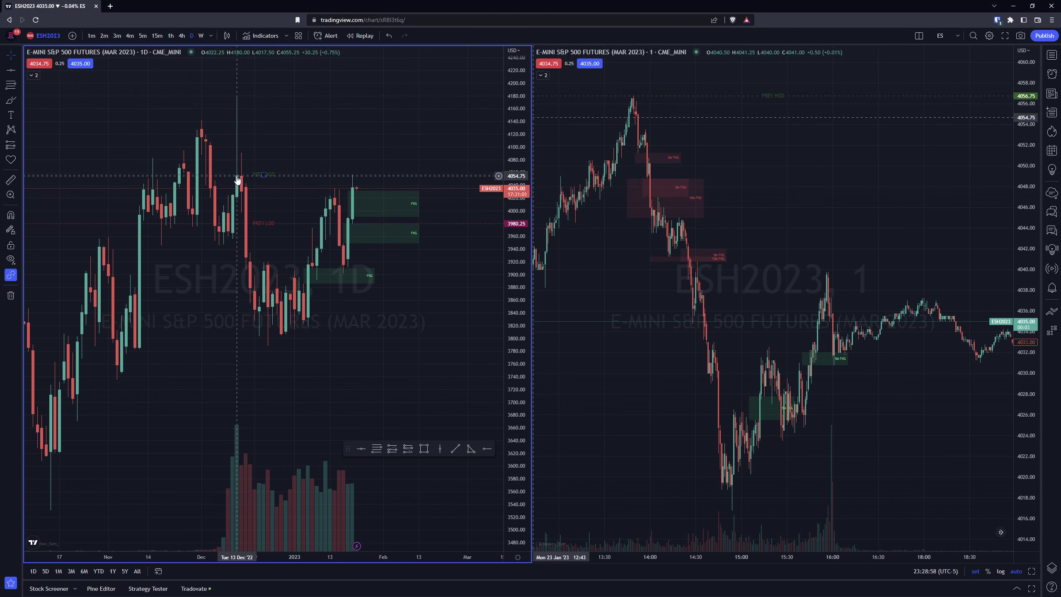
Draw a Fib retracement over the 13 December 2022 candle's upper wick, from its close at 4055.25 to its high at 4180.00
left_click(424, 448)
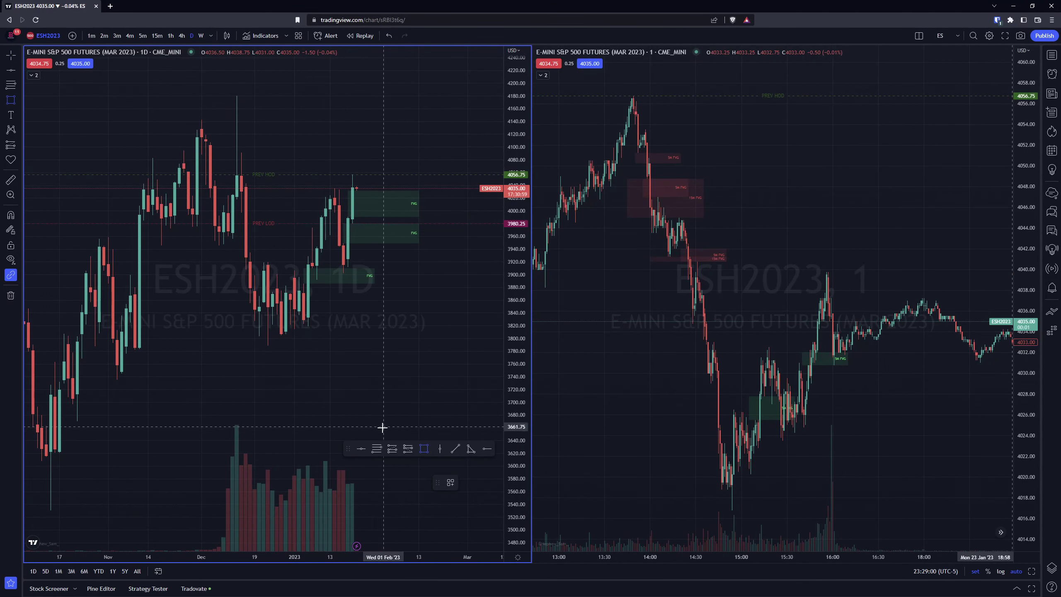
left_click(376, 448)
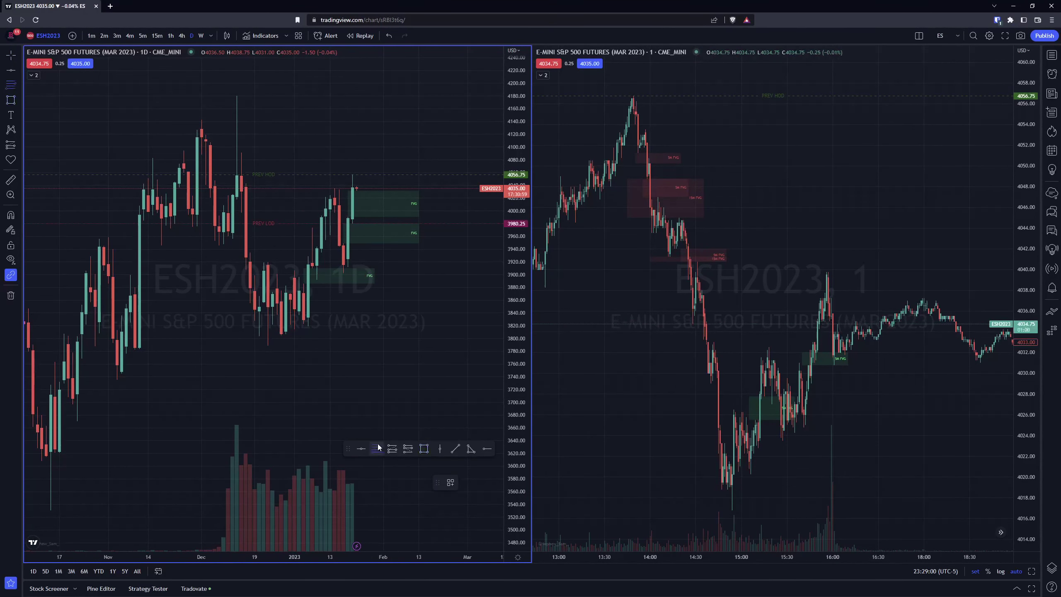
left_click(237, 175)
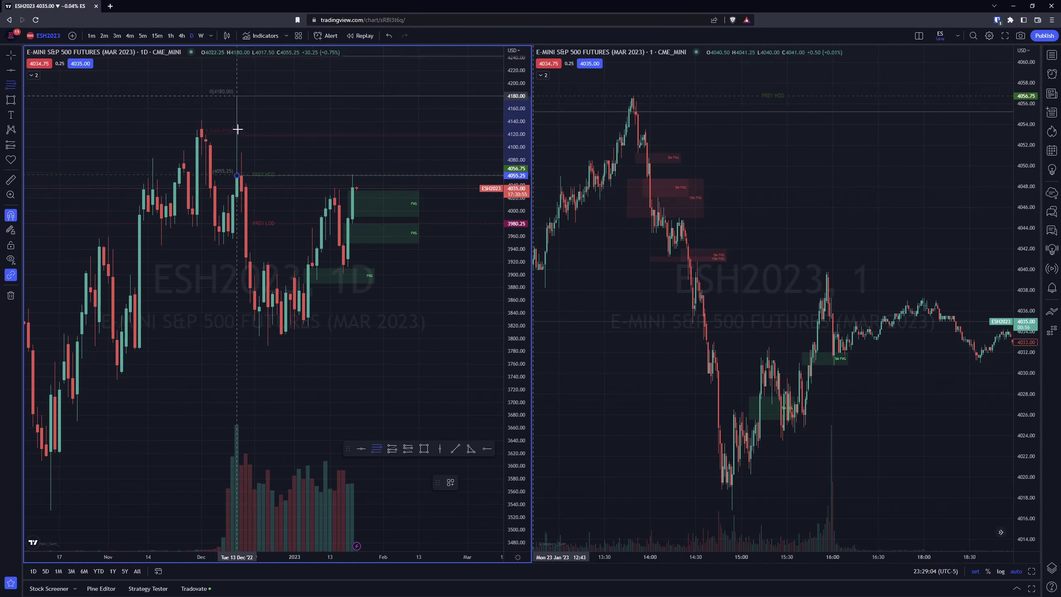
left_click(236, 97)
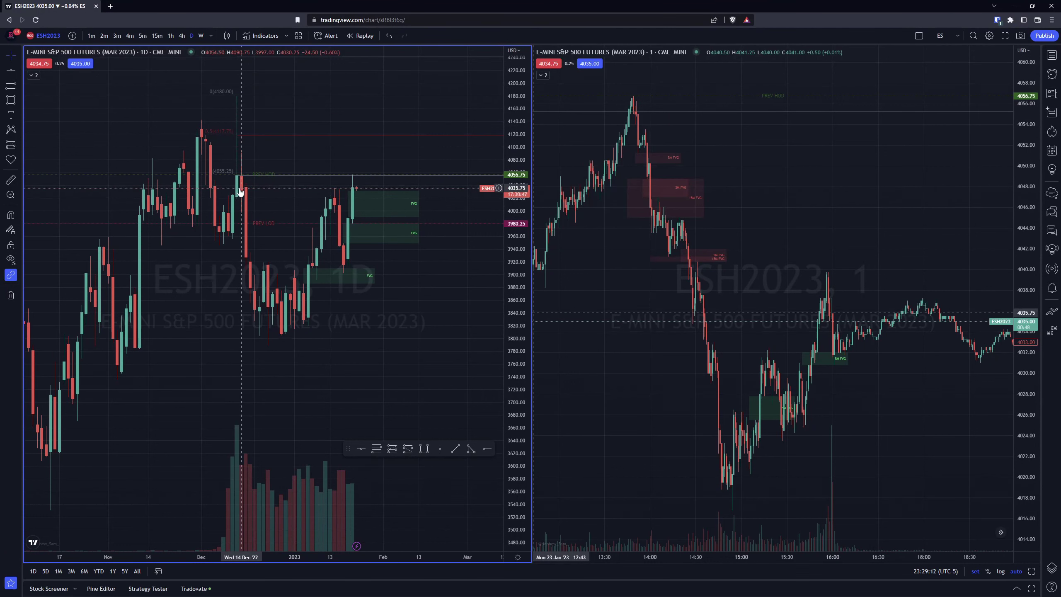
Place a horizontal ray at the Fib midpoint of the 13 December wick, at 4118.25
scroll(247, 111, "up", 1)
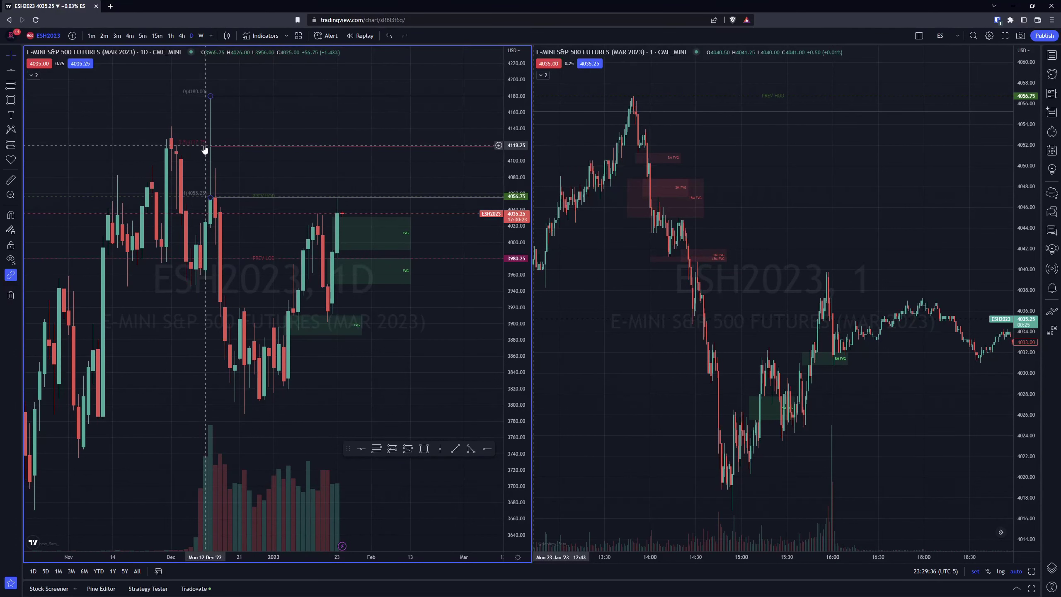
left_click(487, 450)
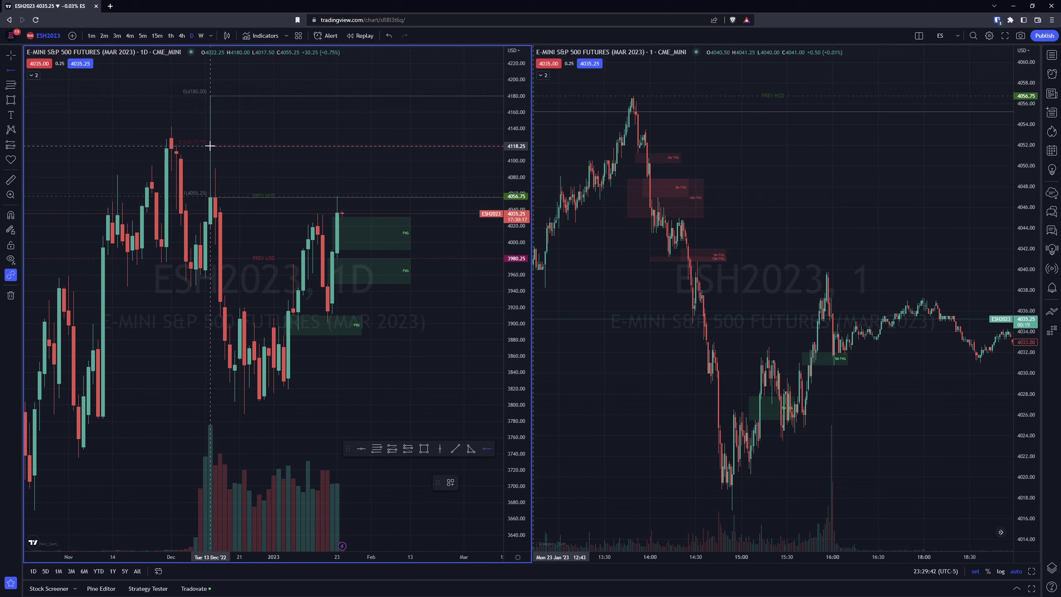
left_click(210, 146)
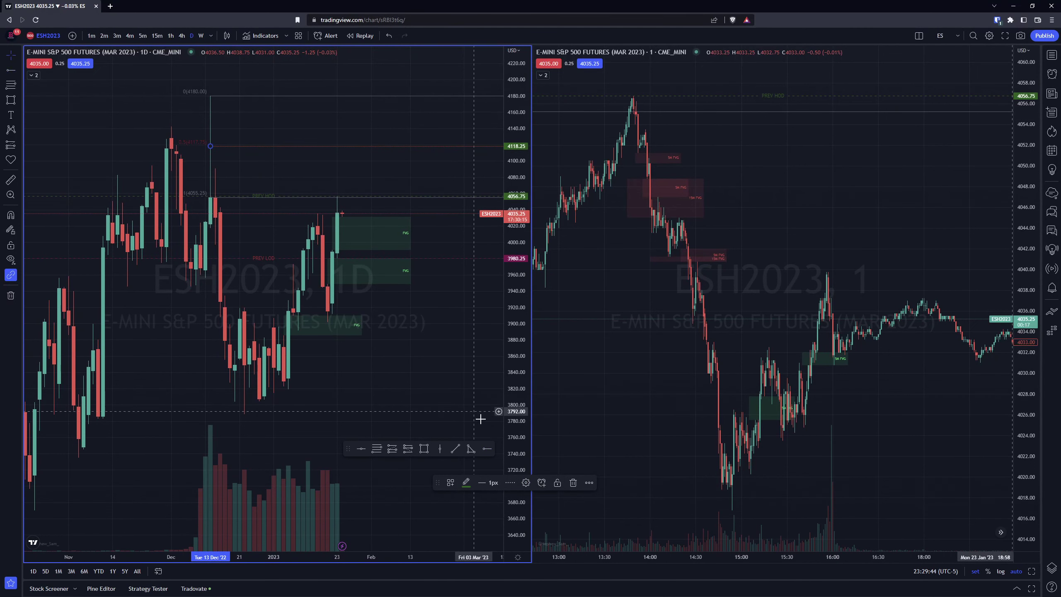
Set the 13 December ray's price to 4117.75 with the BSL template, and delete the Fib retracement from that wick
left_click(526, 484)
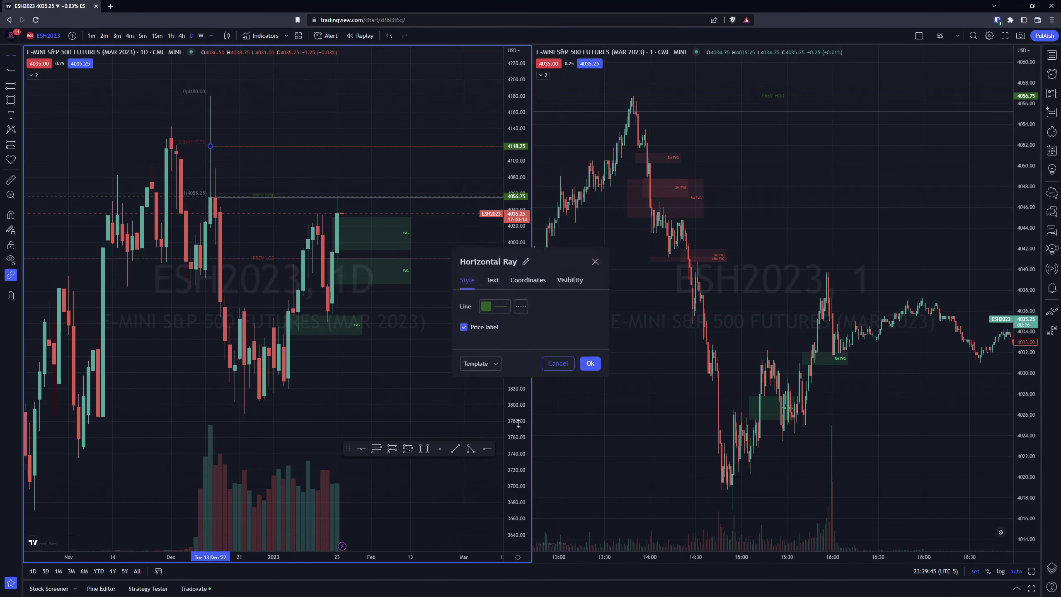
left_click(528, 281)
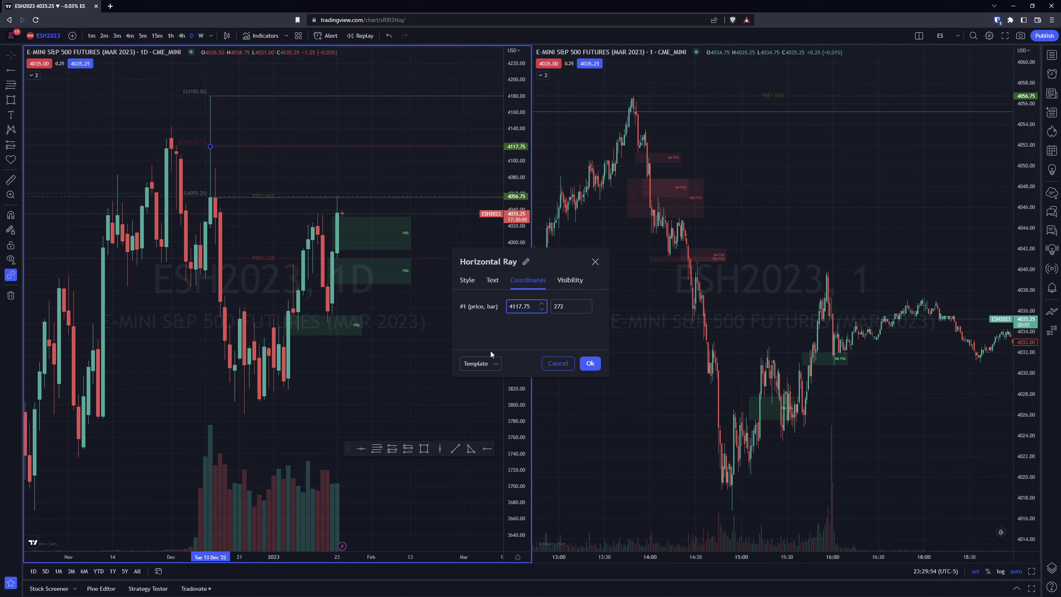
left_click(496, 364)
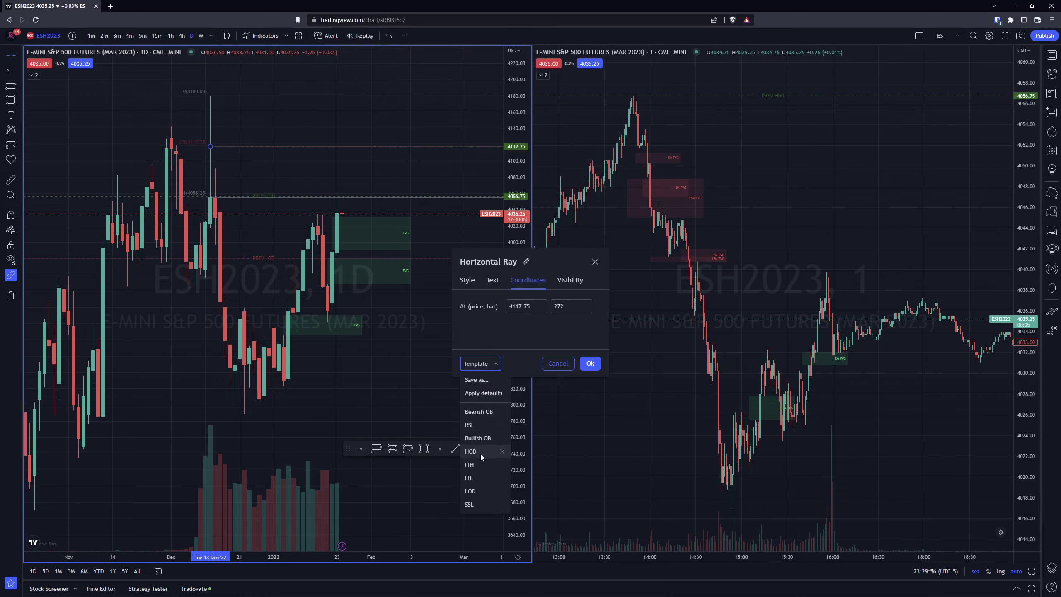
left_click(489, 425)
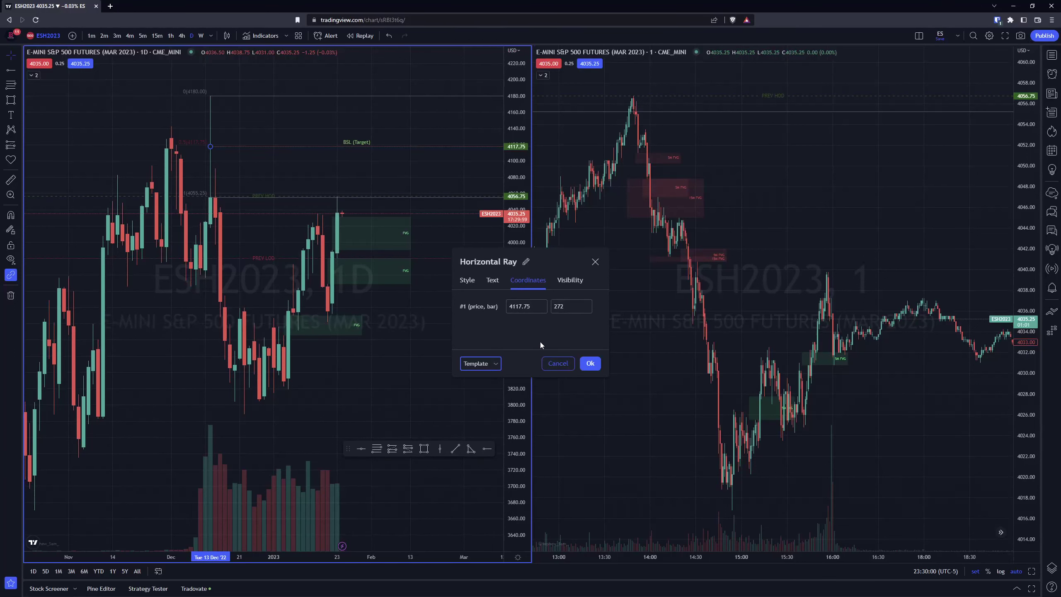
left_click(597, 366)
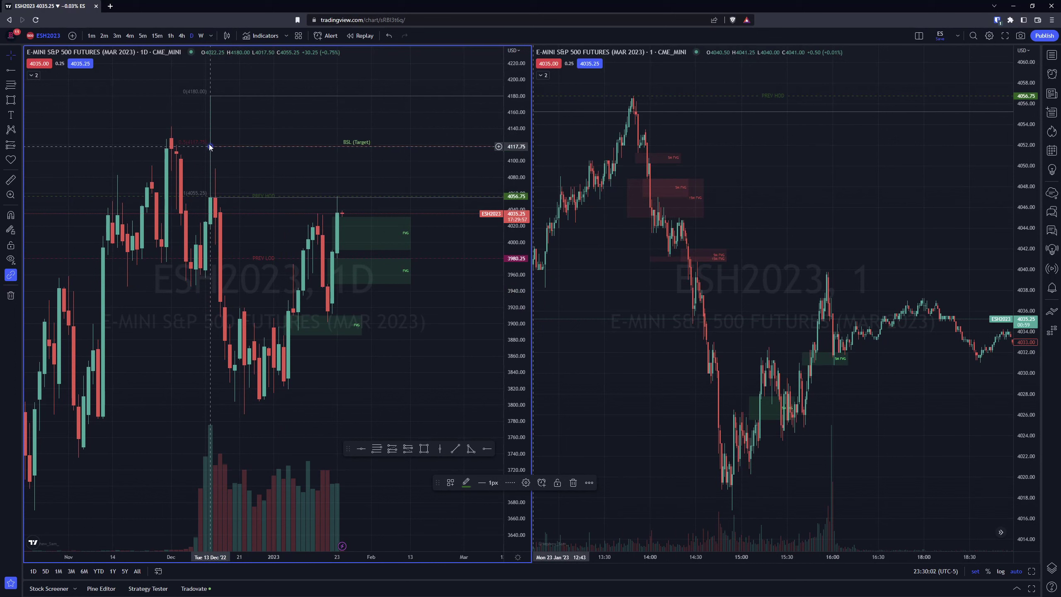
left_click(223, 97)
key("Delete")
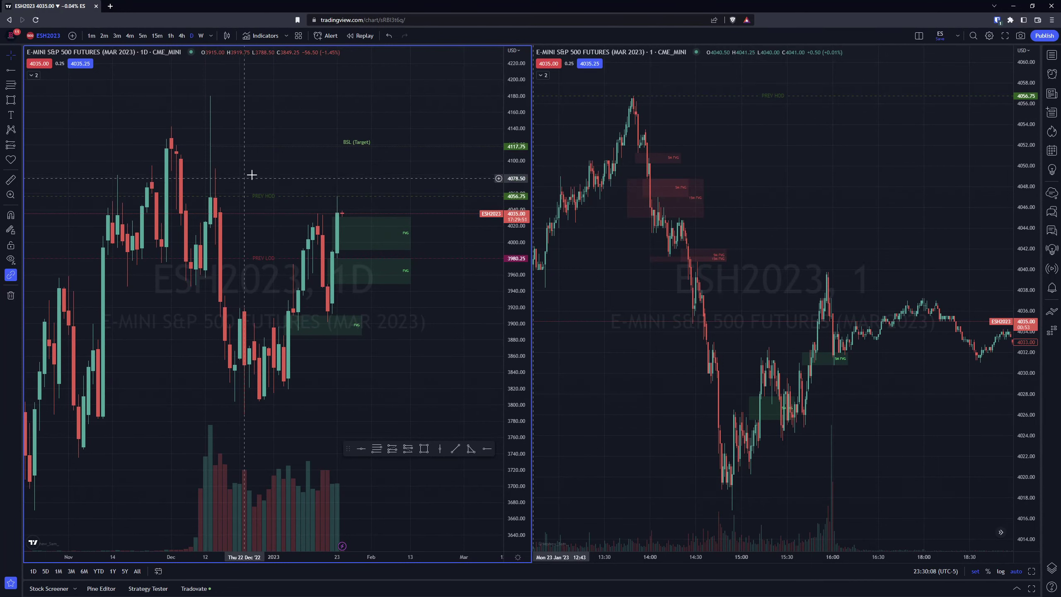
Place a horizontal ray at the 14 December candle's high, 4090.75, and apply the BSL template to it
left_click(487, 449)
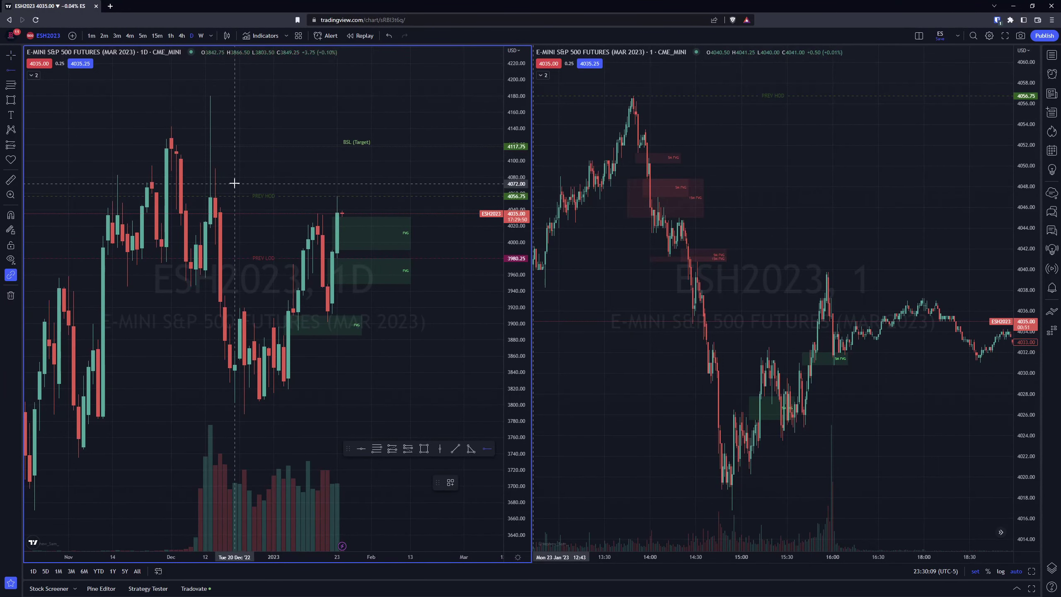
left_click(215, 169)
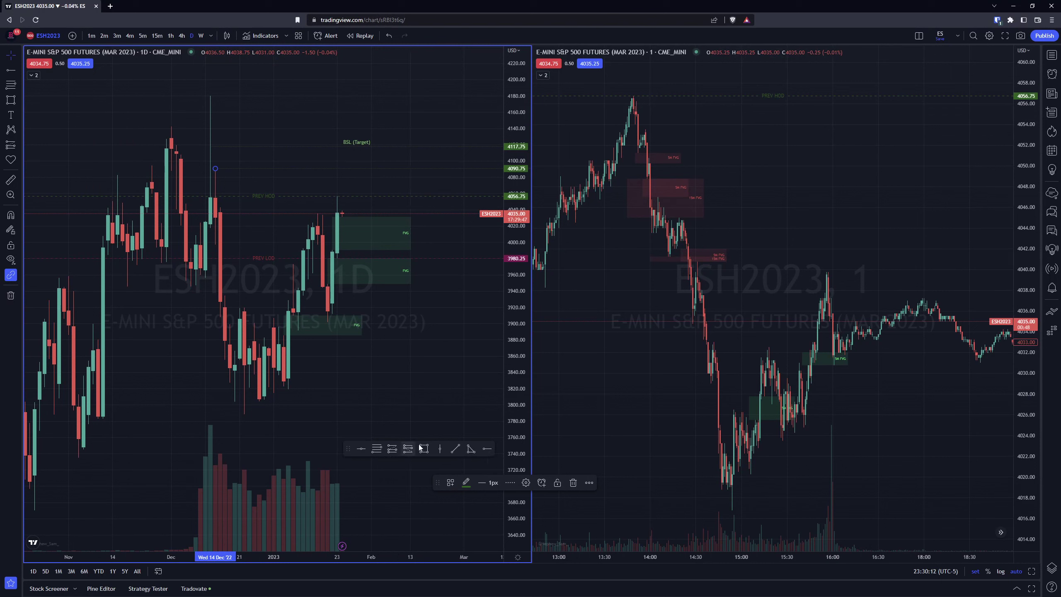
left_click(527, 483)
left_click(496, 363)
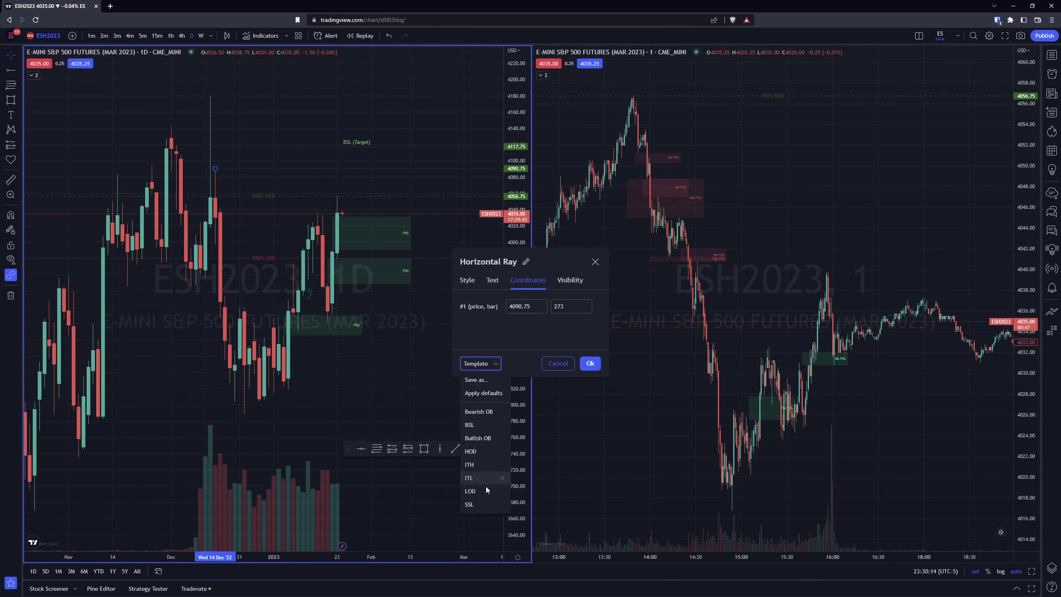
left_click(469, 425)
left_click(590, 364)
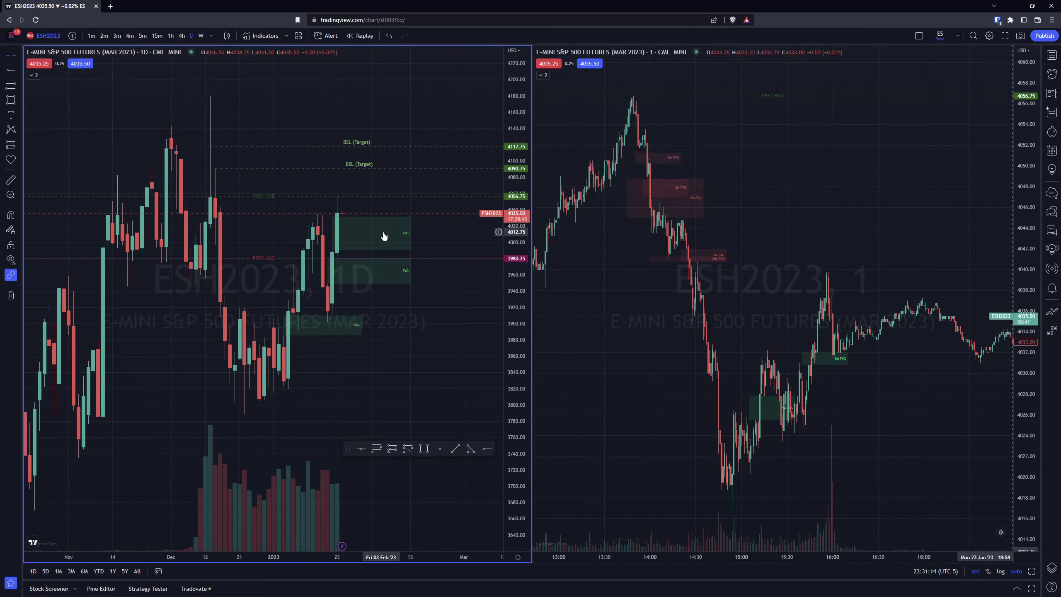
Place a horizontal ray at the 20 January candle's high, 3990.50, and apply the SSL template to it
scroll(378, 222, "up", 1)
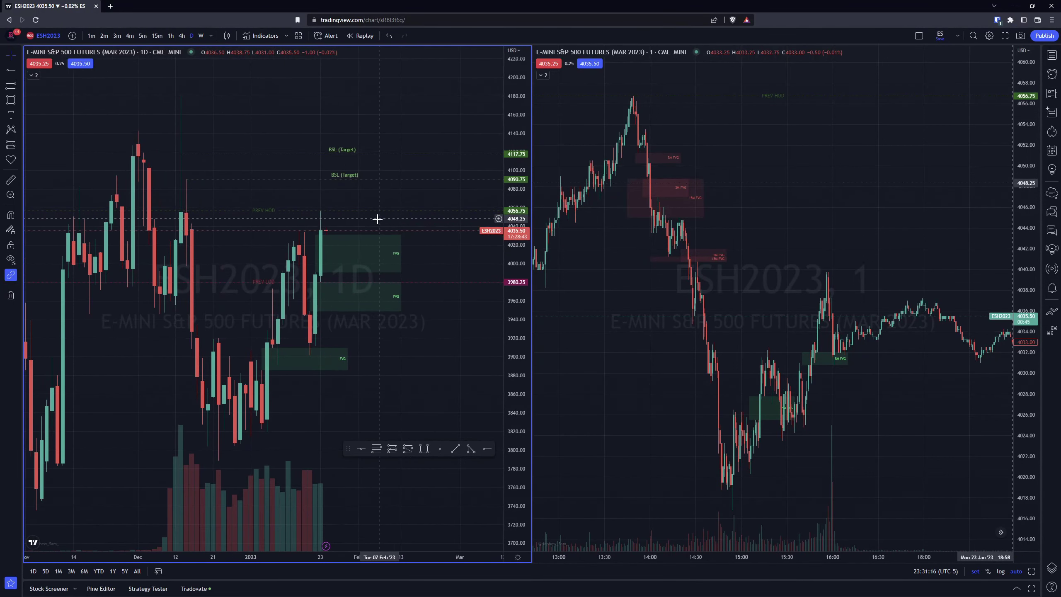
scroll(377, 218, "up", 1)
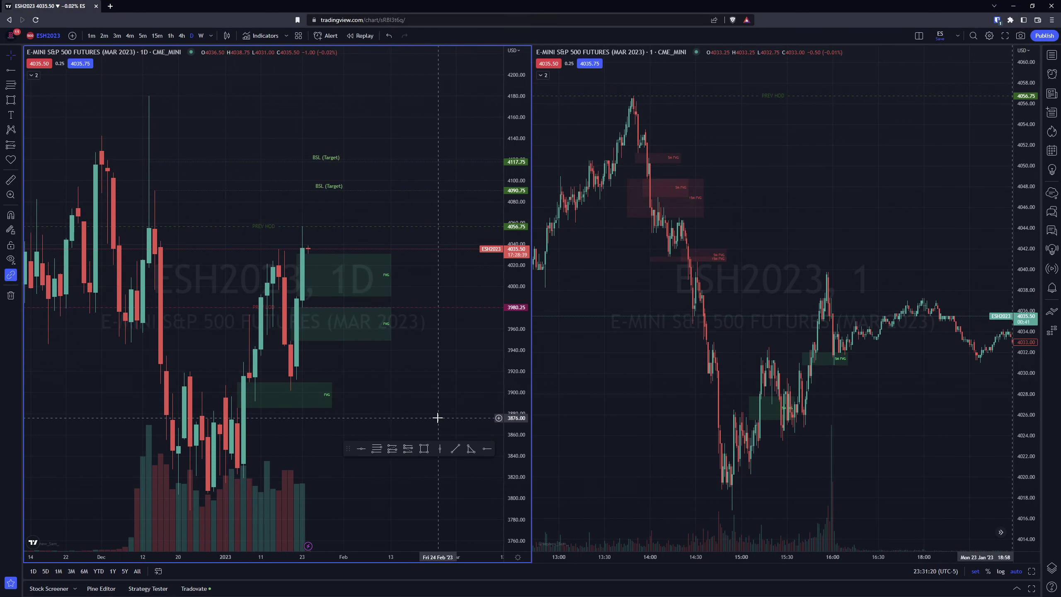
left_click(487, 448)
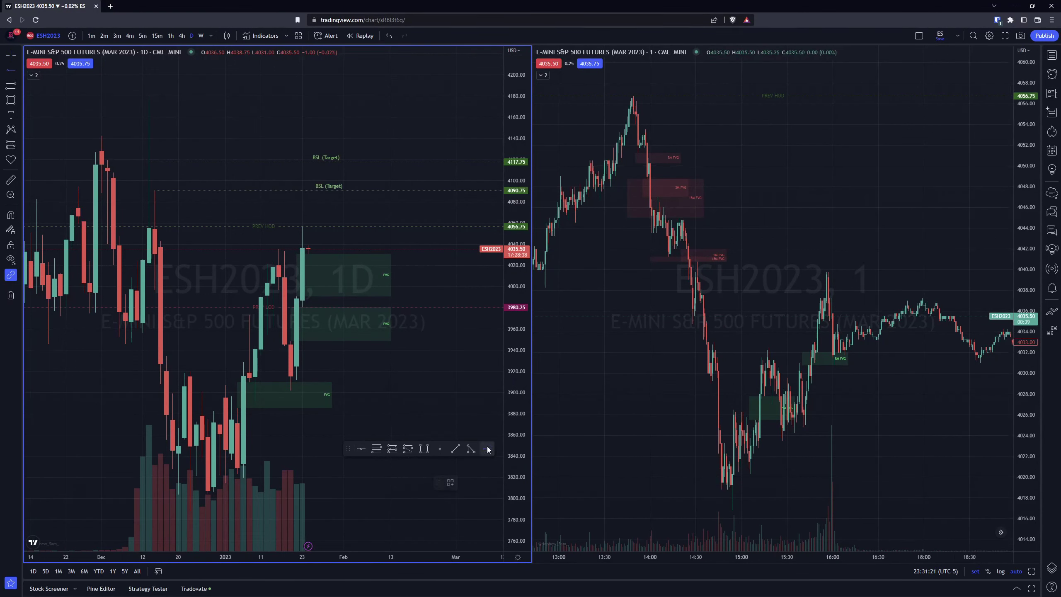
left_click(295, 296)
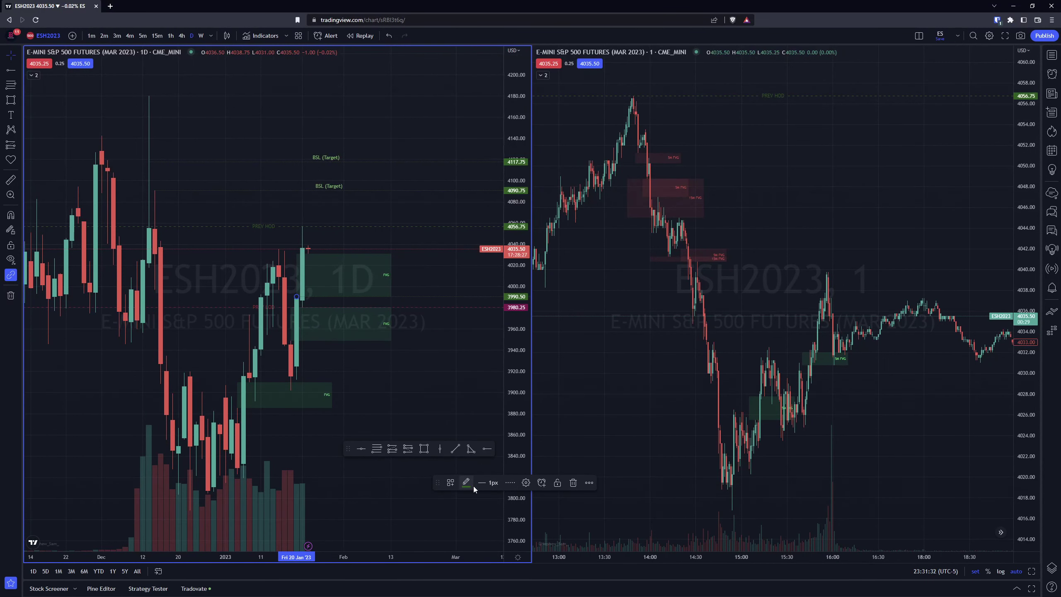
left_click(526, 482)
left_click(497, 364)
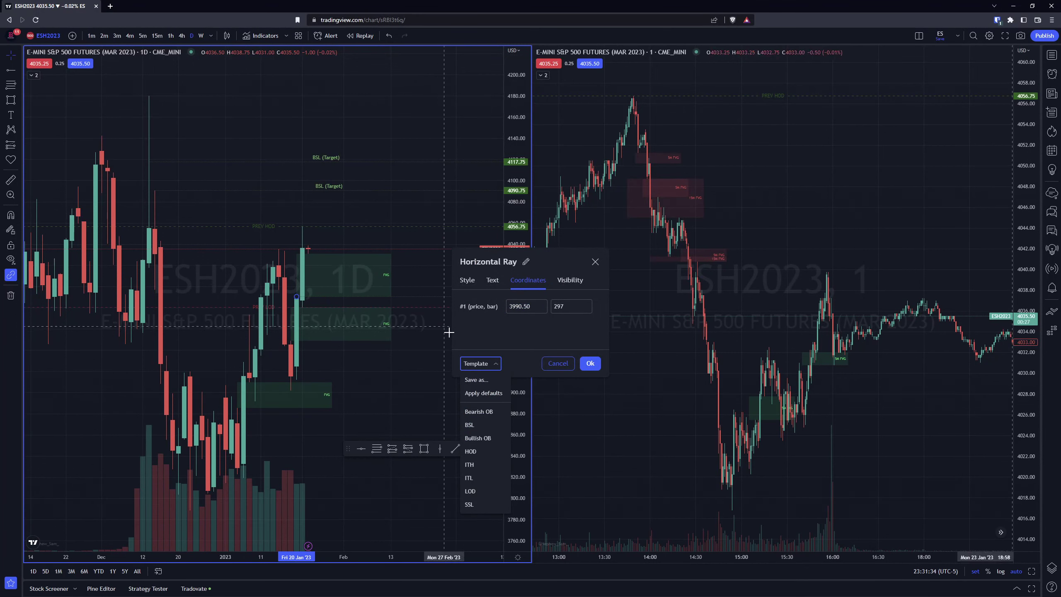
left_click(477, 504)
left_click(591, 363)
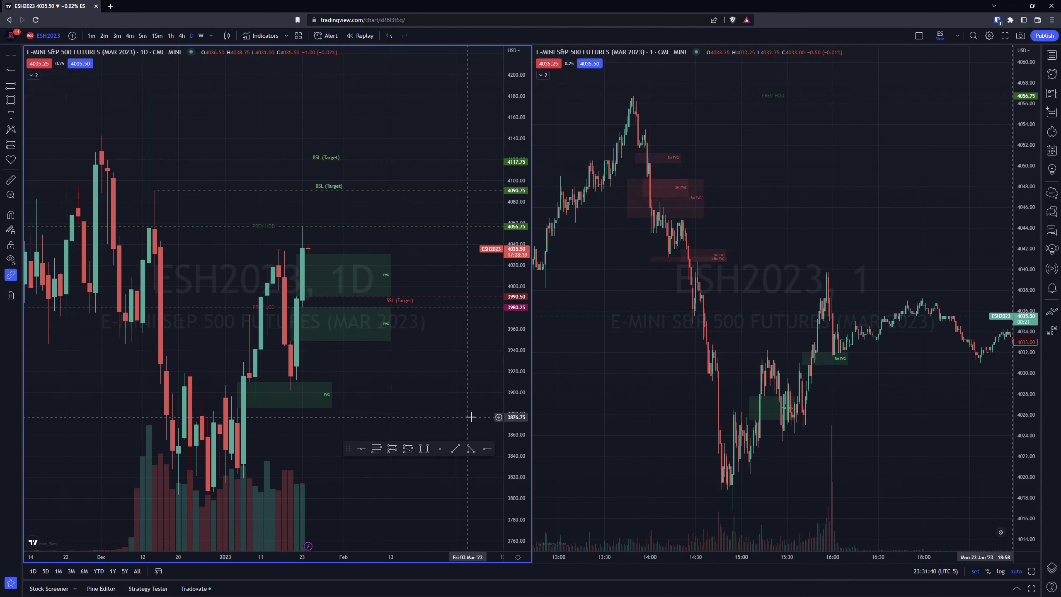
Draw a rectangle over the daily fair value gap from 3948.75 to 3980.25, spanning 19 January to 13 February, with the yellow 1D FVG template
left_click(425, 449)
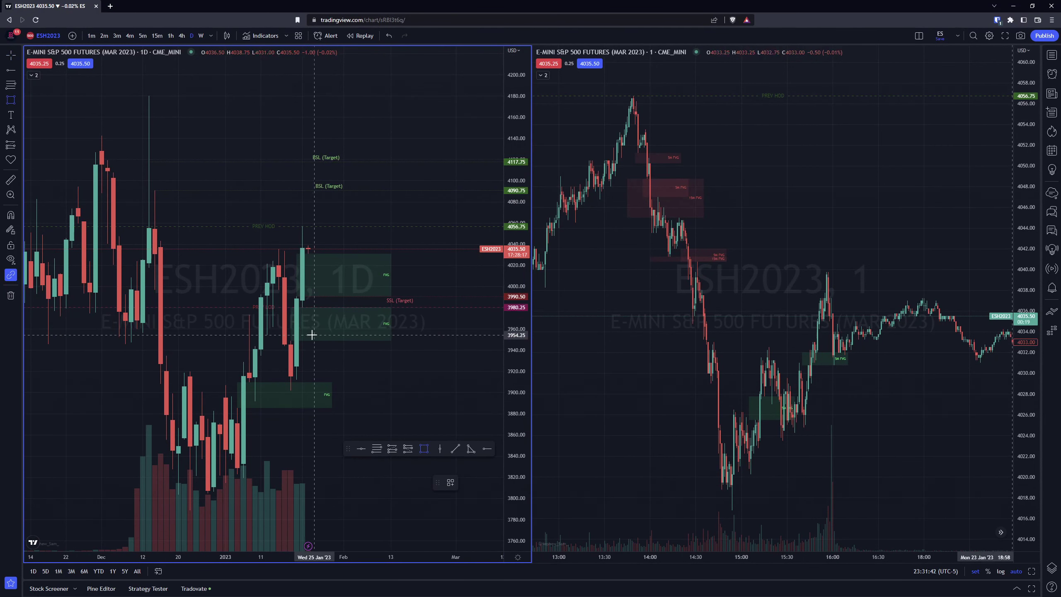
left_click(290, 340)
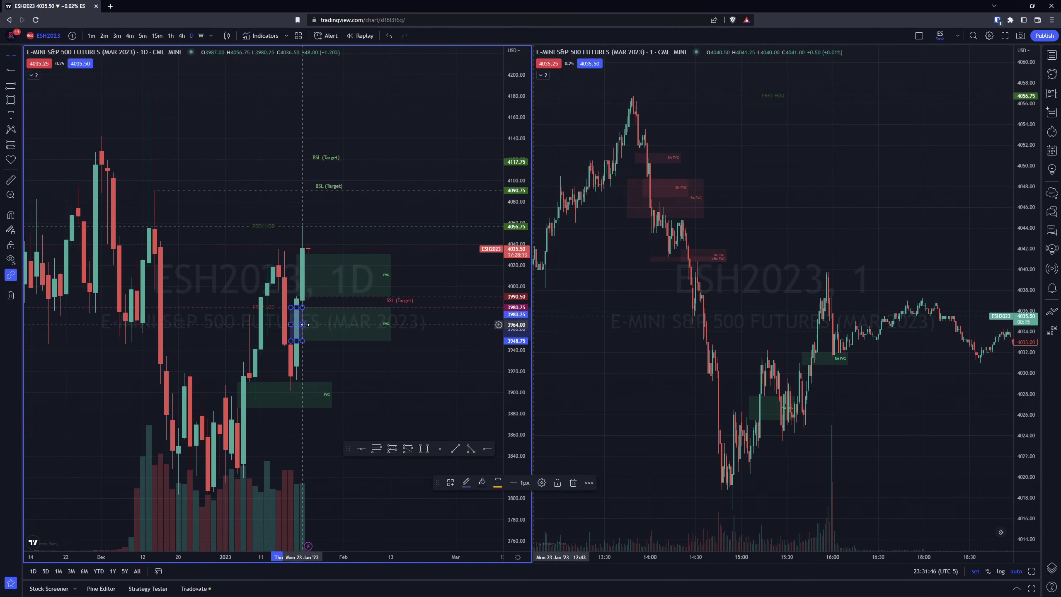
left_click(409, 307)
left_click_drag(408, 325, 390, 328)
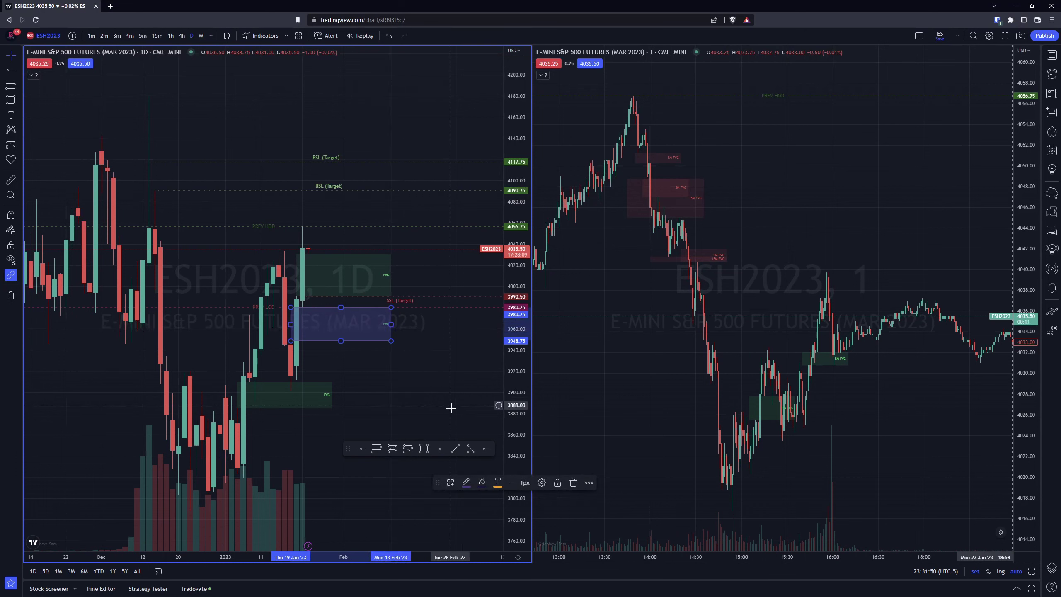
left_click(541, 483)
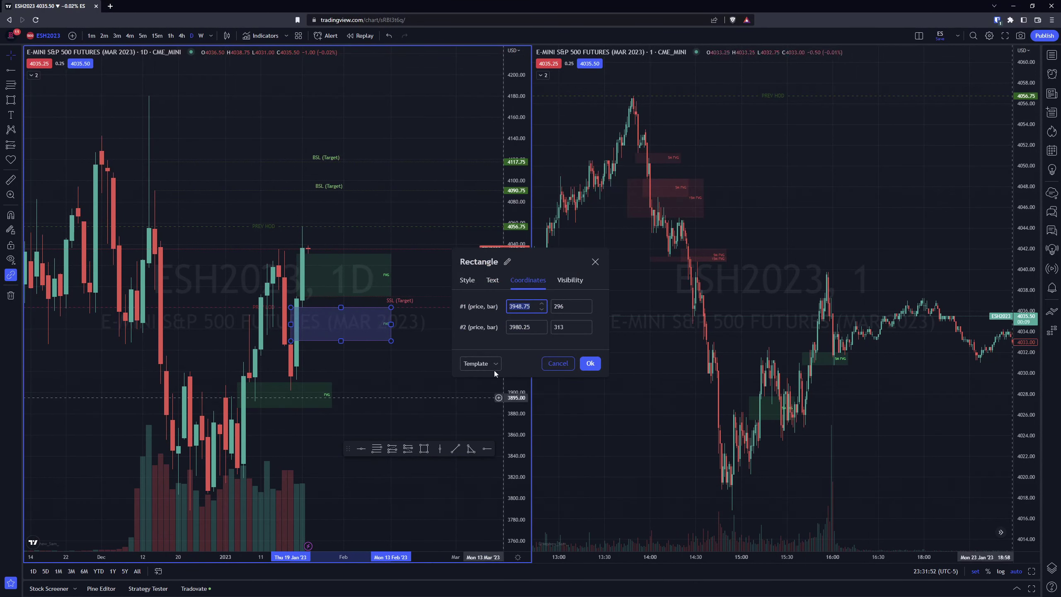
left_click(494, 367)
left_click(489, 413)
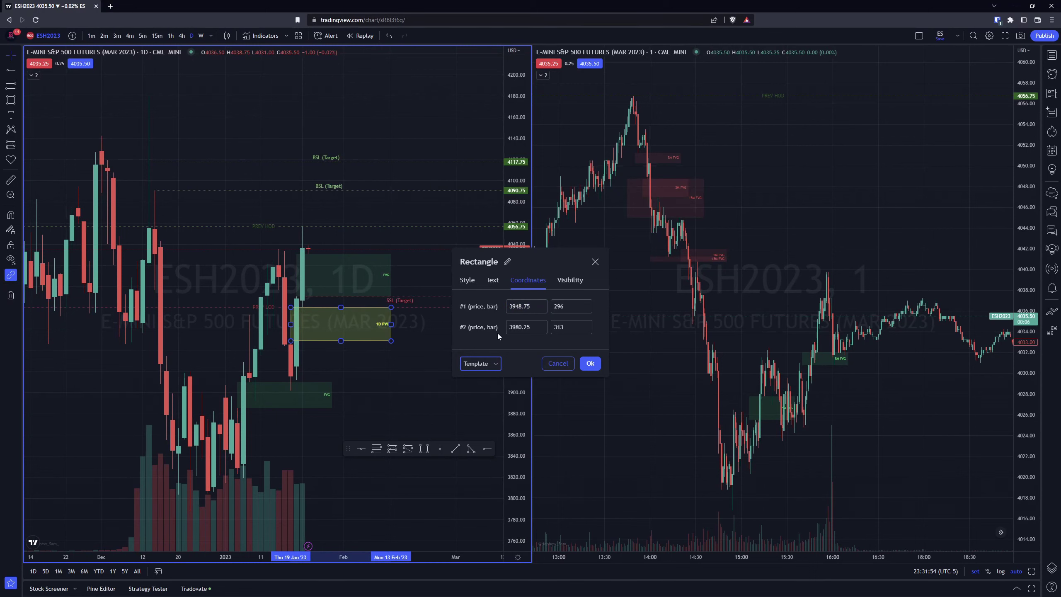
left_click(587, 365)
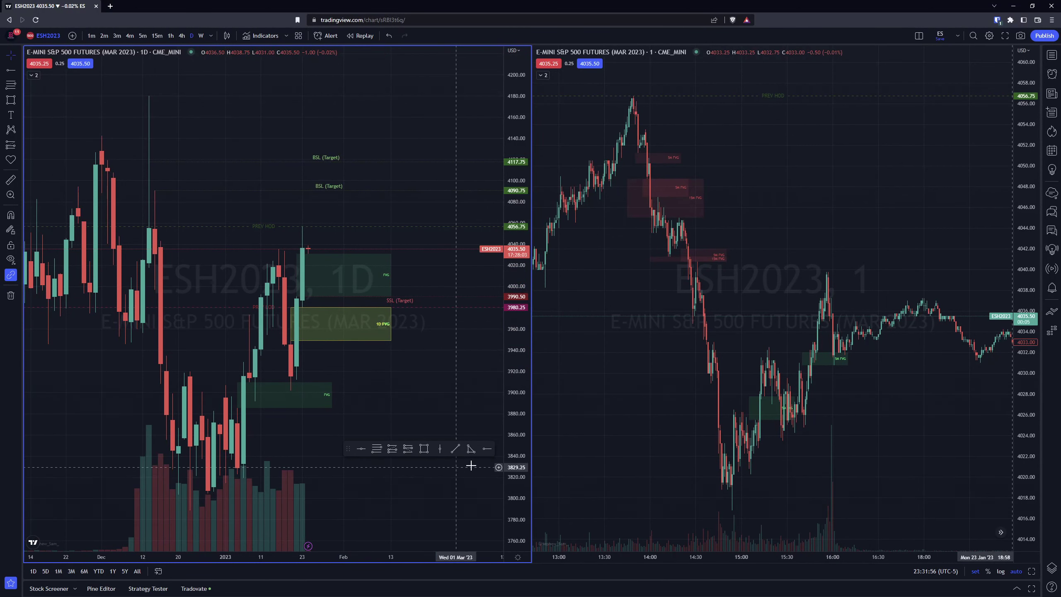
Draw a 1D FVG rectangle over the lower daily fair value gap, from 3885.50 to 3909.75, spanning 5 January to 13 February
left_click(423, 448)
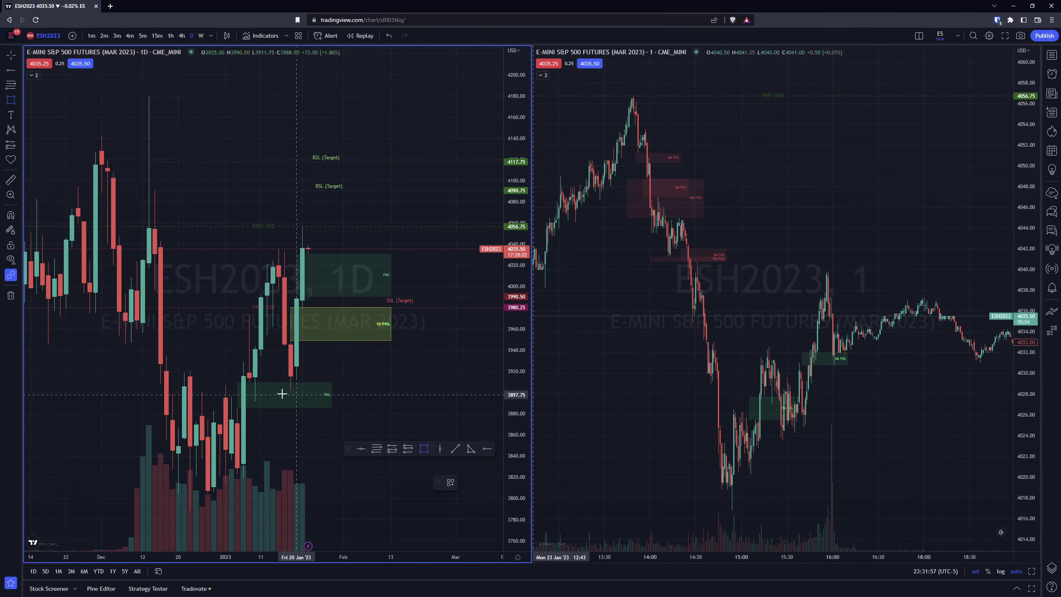
left_click(237, 408)
left_click(250, 382)
left_click_drag(249, 395, 391, 396)
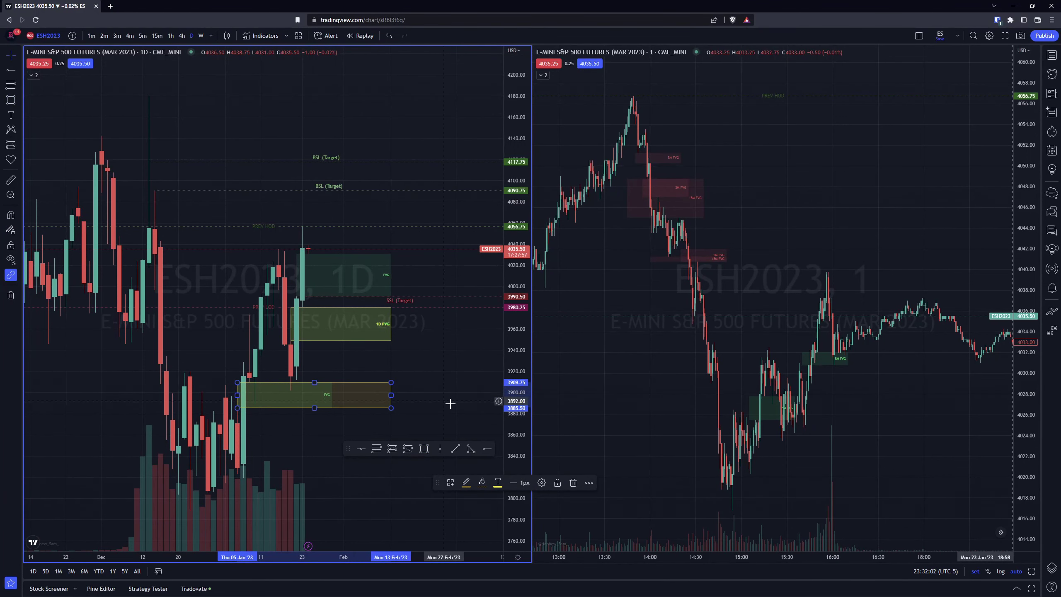
left_click(542, 485)
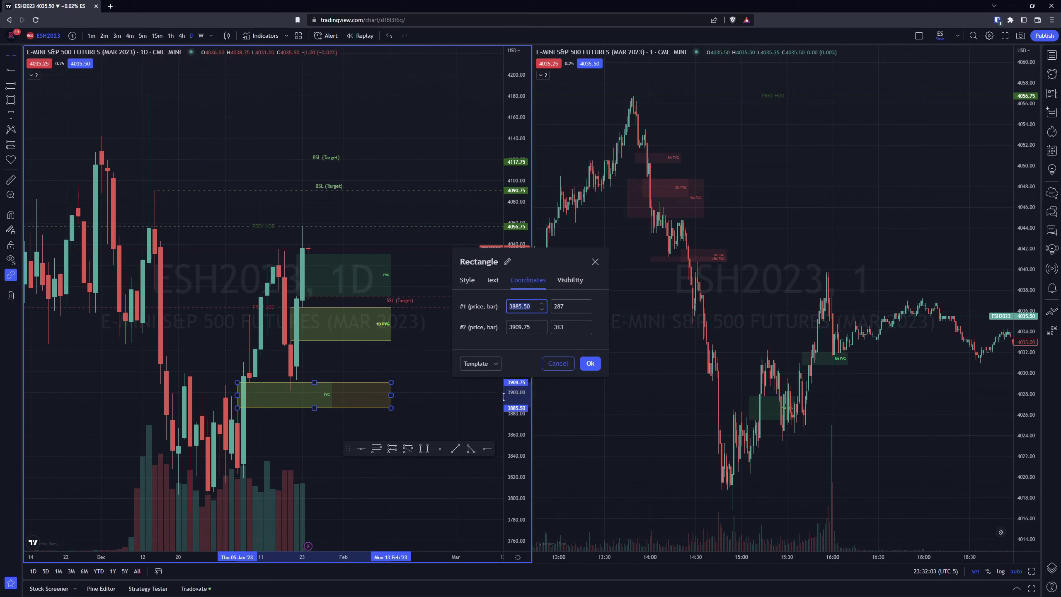
left_click(497, 364)
left_click(491, 415)
left_click(593, 363)
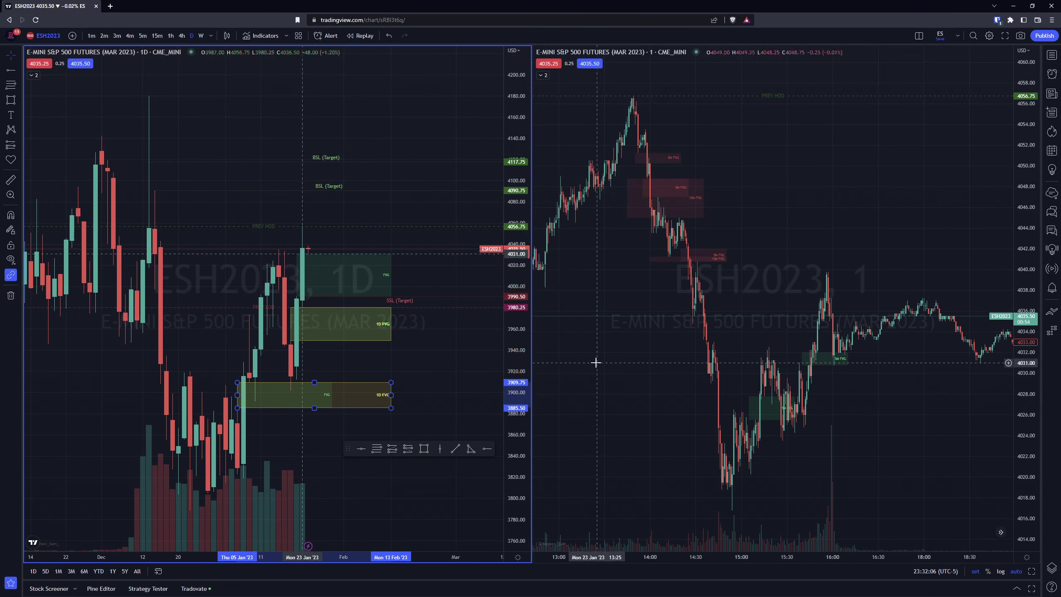
left_click(389, 368)
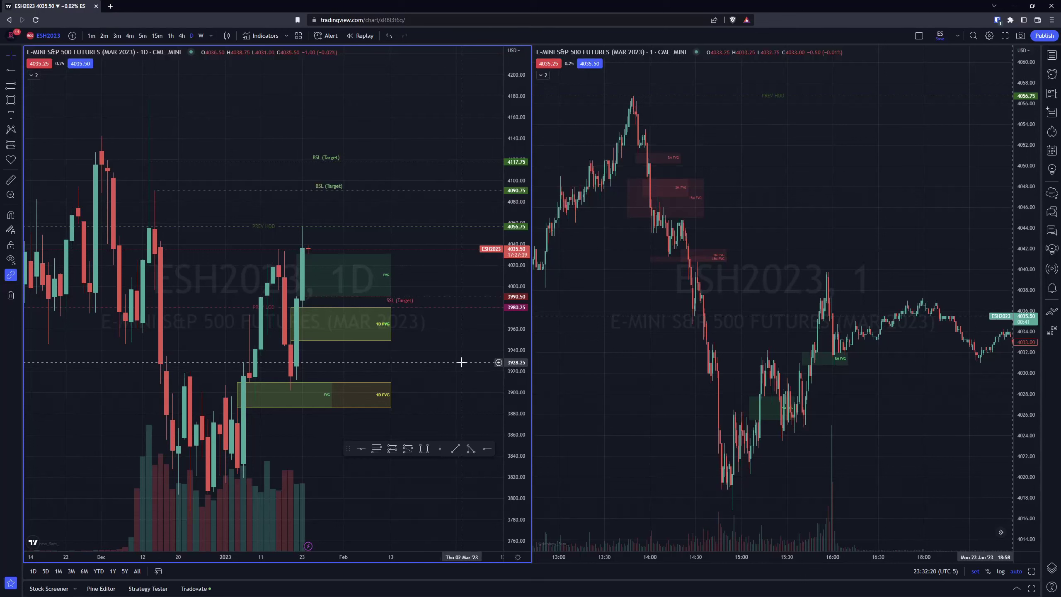
Place a horizontal ray at the 20 January candle's low, 3911.75, and apply the SSL template to it
left_click(488, 449)
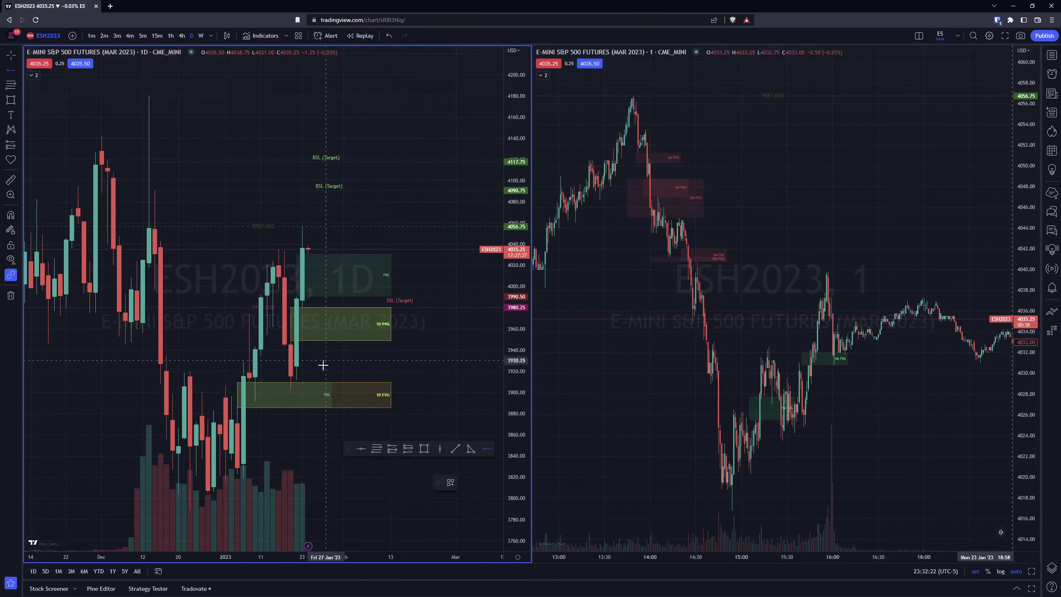
left_click(296, 381)
left_click(526, 483)
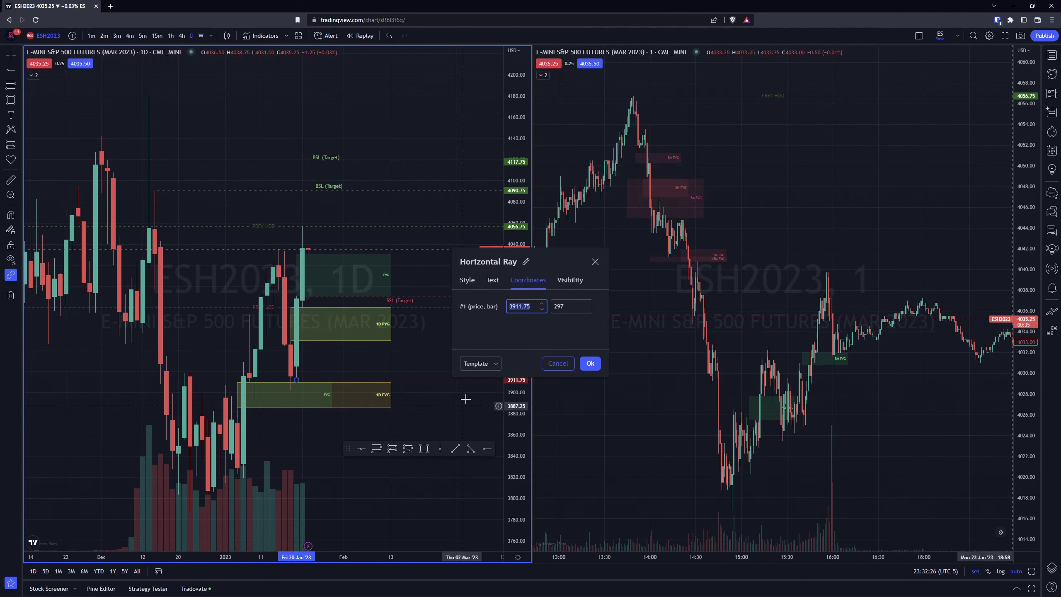
left_click(481, 363)
left_click(569, 372)
left_click(568, 368)
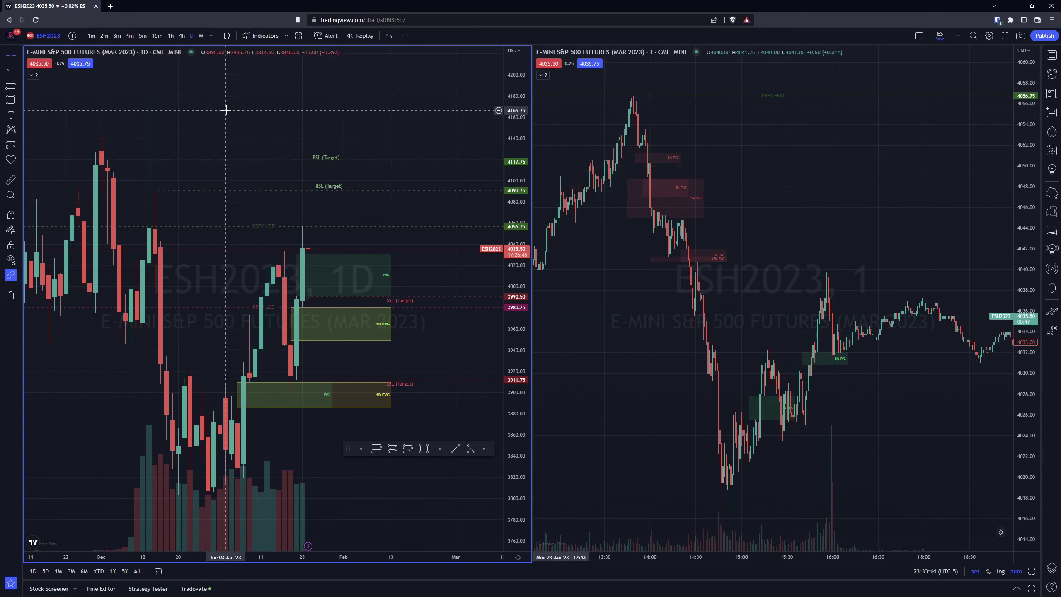
Switch the daily chart to the 4-hour timeframe and look over its January fair value gaps
left_click(182, 38)
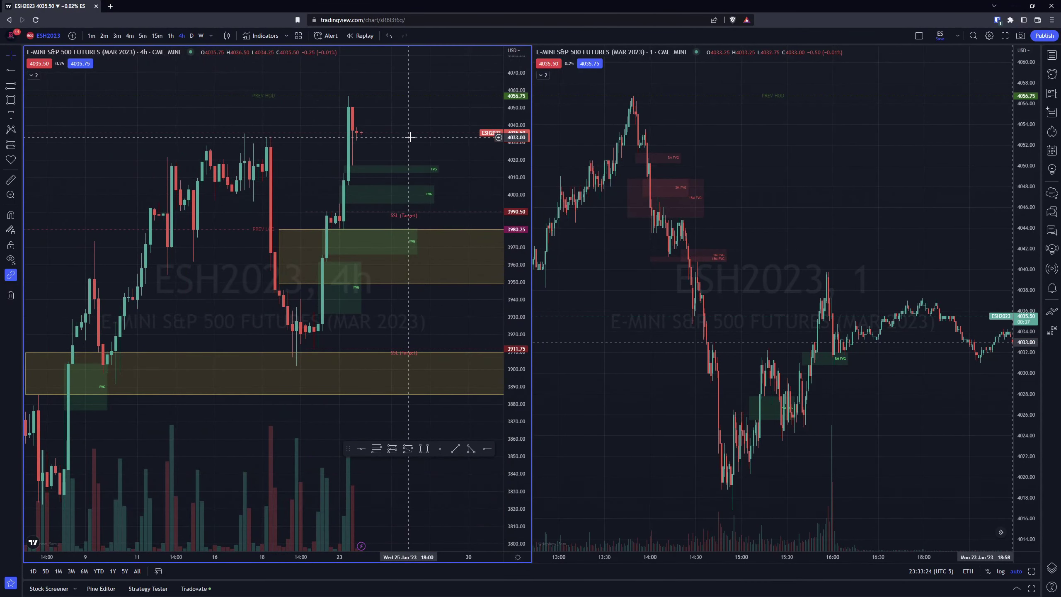
scroll(413, 138, "up", 1)
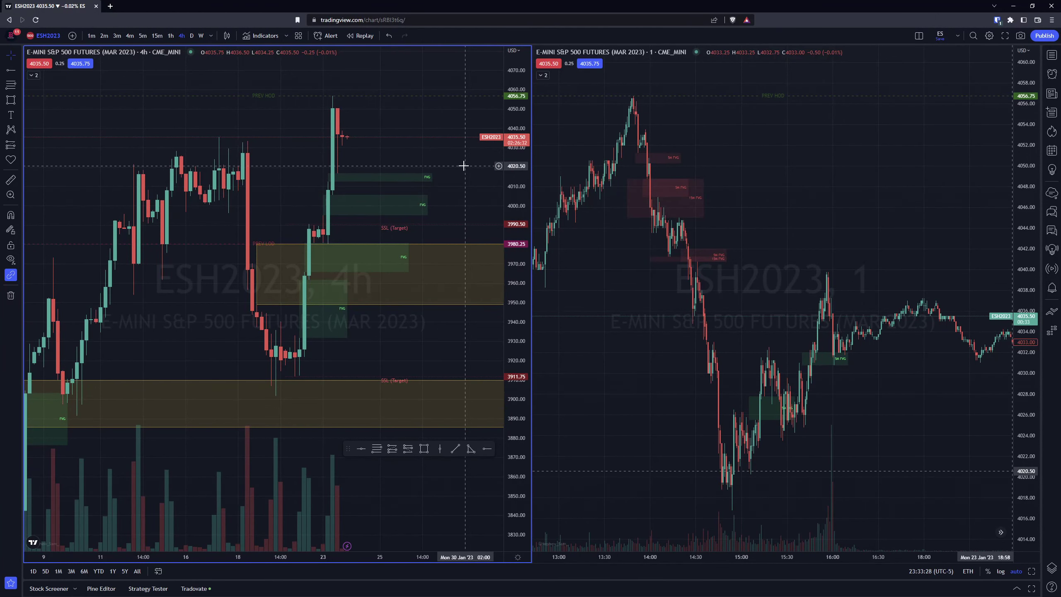
scroll(469, 166, "down", 3)
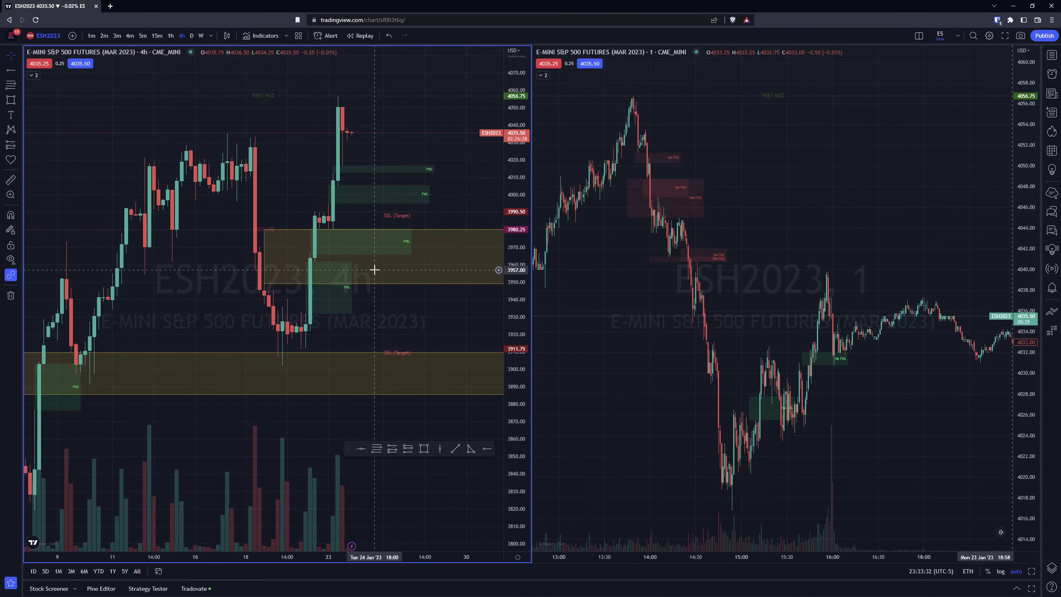
scroll(247, 307, "down", 2)
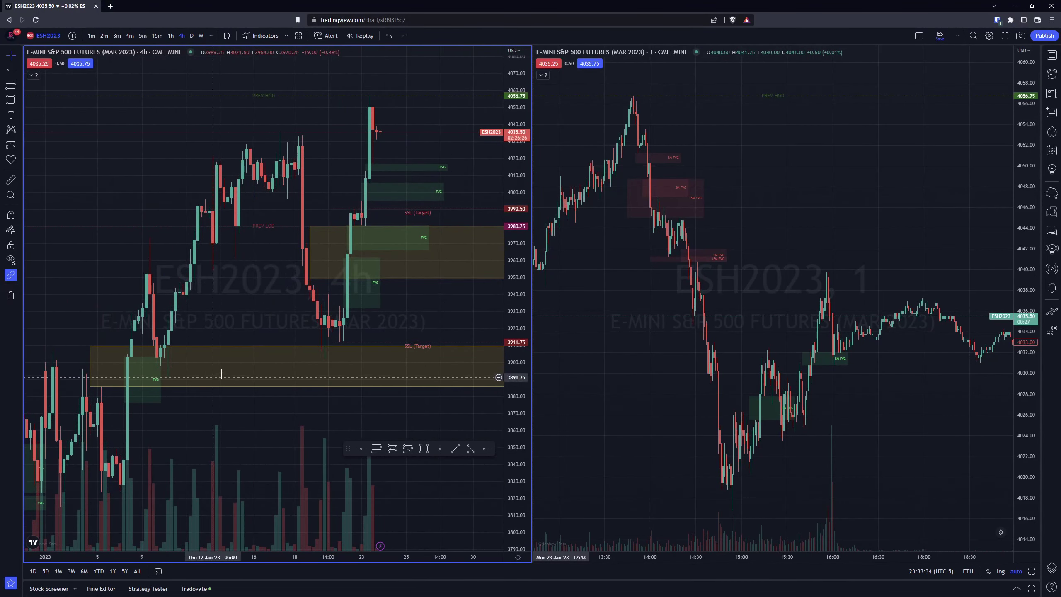
scroll(353, 189, "up", 2)
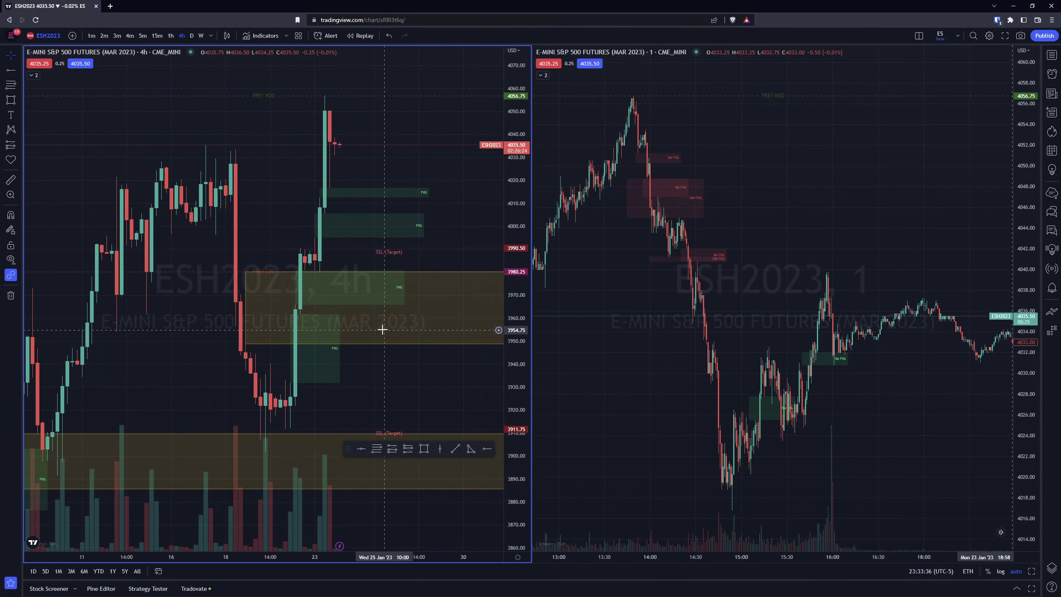
Draw a rectangle over the 4-hour fair value gap from 3931.75 to 3961.75, spanning 20 January to 27 January, with the 4H FVG template
left_click(321, 277)
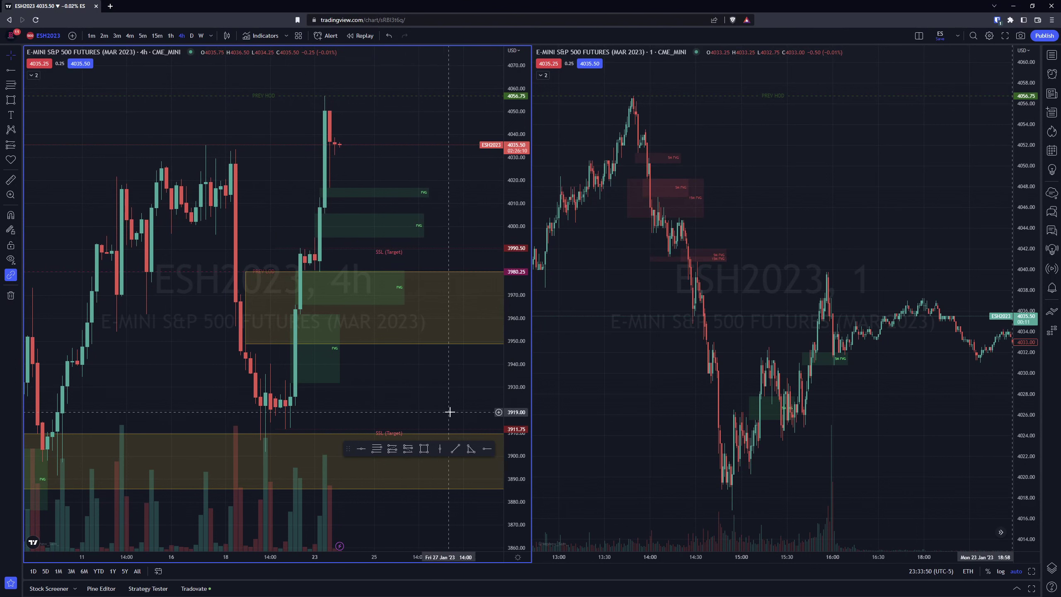
left_click(424, 449)
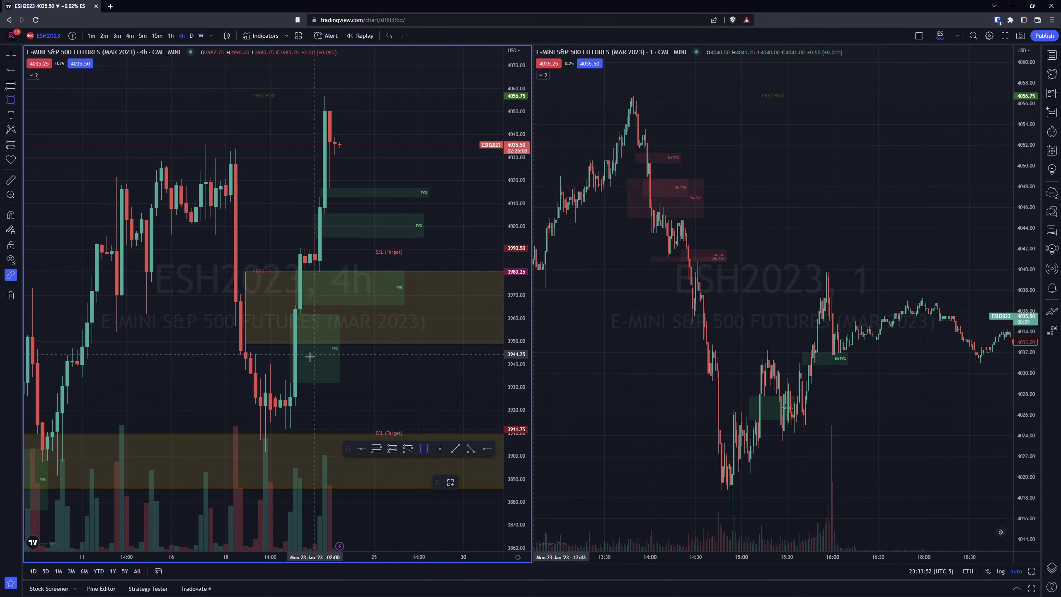
left_click_drag(290, 383, 300, 314)
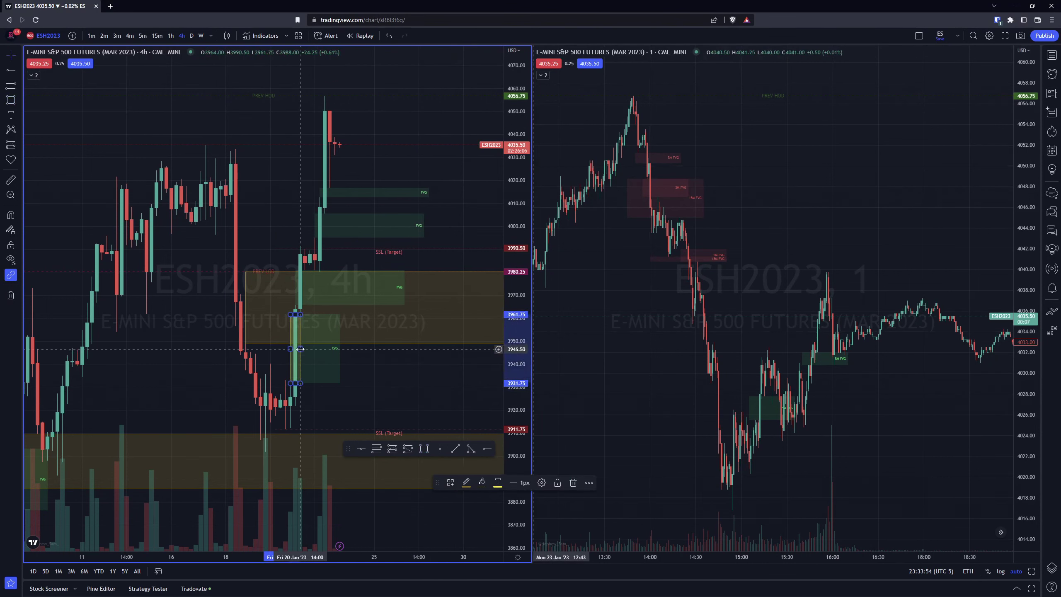
left_click_drag(301, 384, 444, 384)
left_click(542, 482)
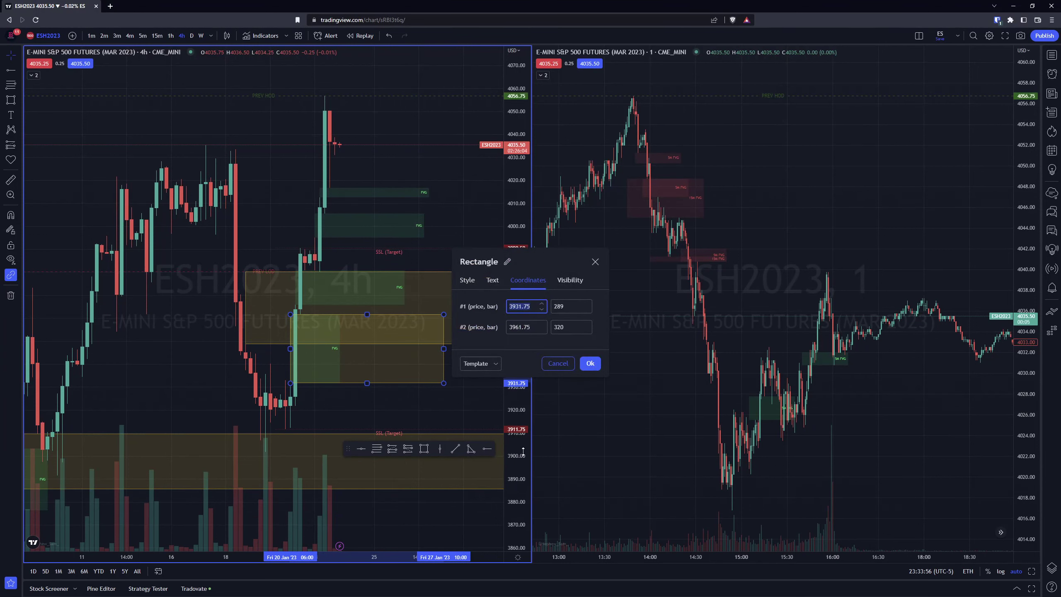
left_click(495, 363)
left_click(494, 465)
left_click(591, 363)
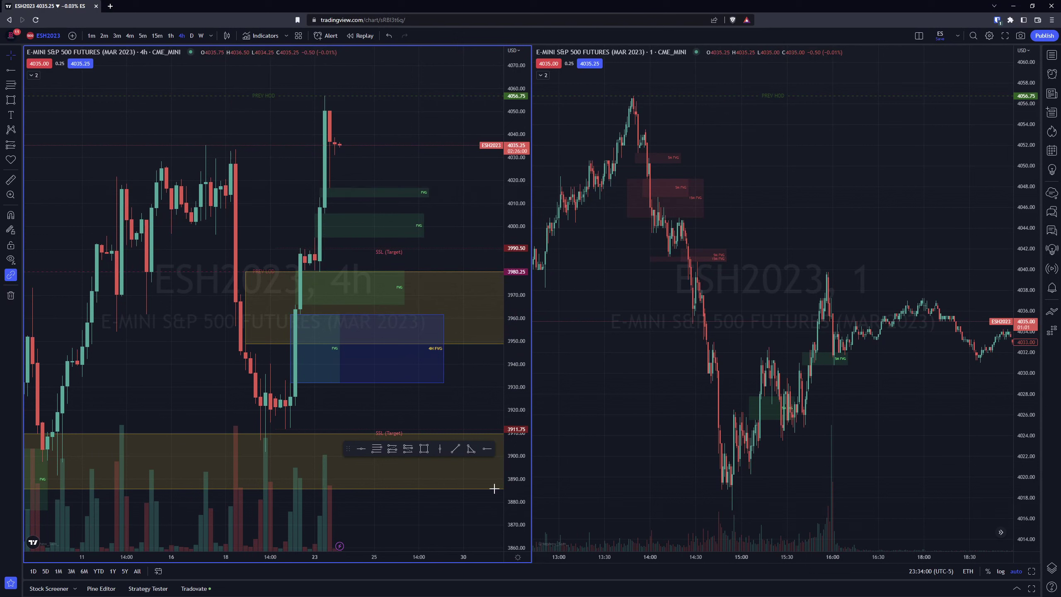
Draw a 4H FVG rectangle over the gap from 3965.75 to 3980.25, spanning 20 January 10:00 to 27 January 10:00
left_click(431, 448)
left_click(296, 305)
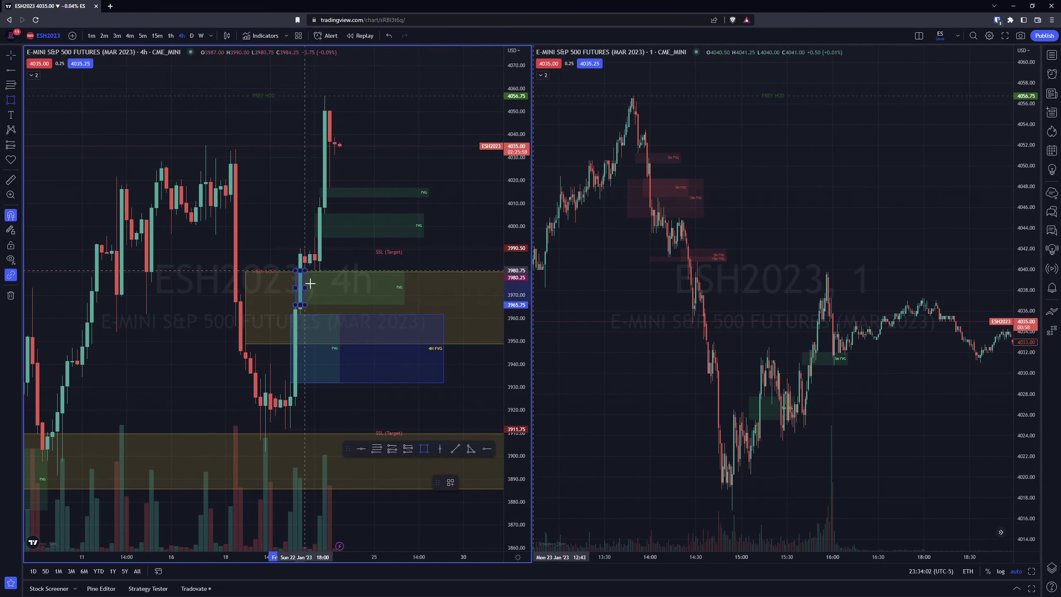
left_click(320, 272)
left_click_drag(319, 288, 444, 292)
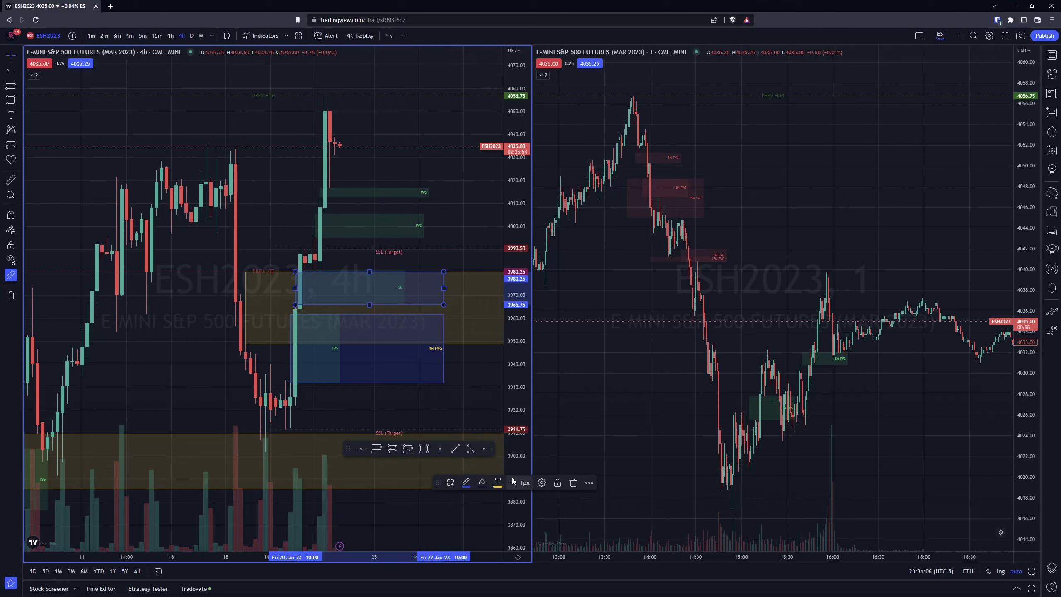
left_click(542, 483)
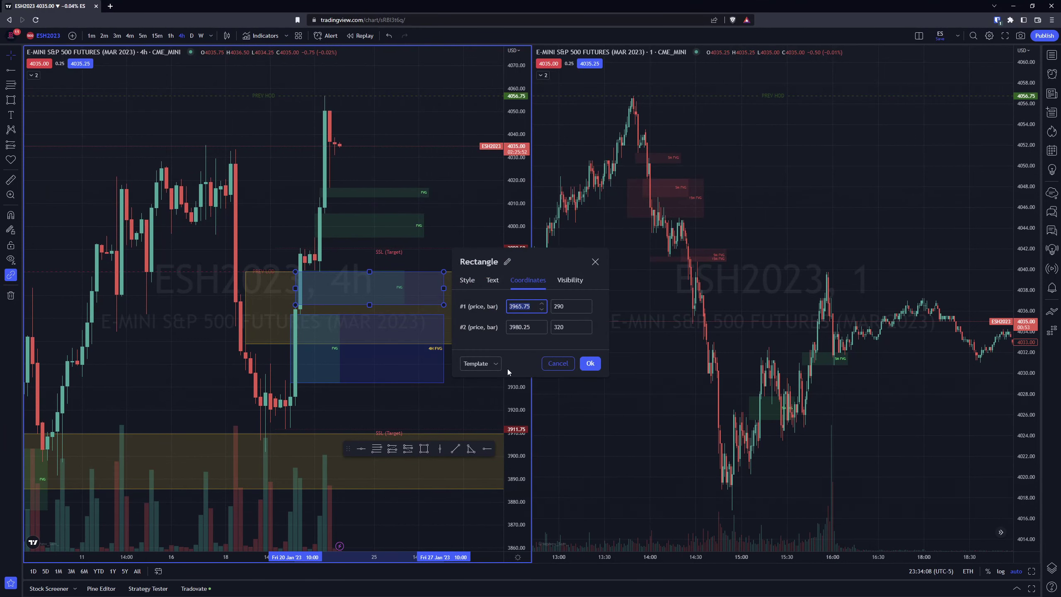
left_click(497, 364)
left_click(496, 448)
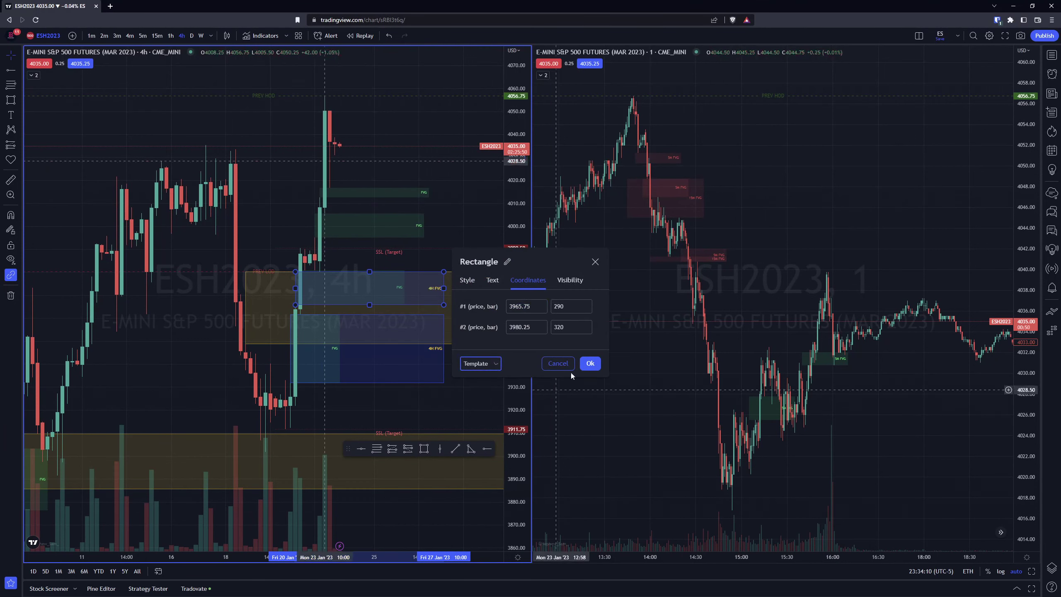
left_click(589, 362)
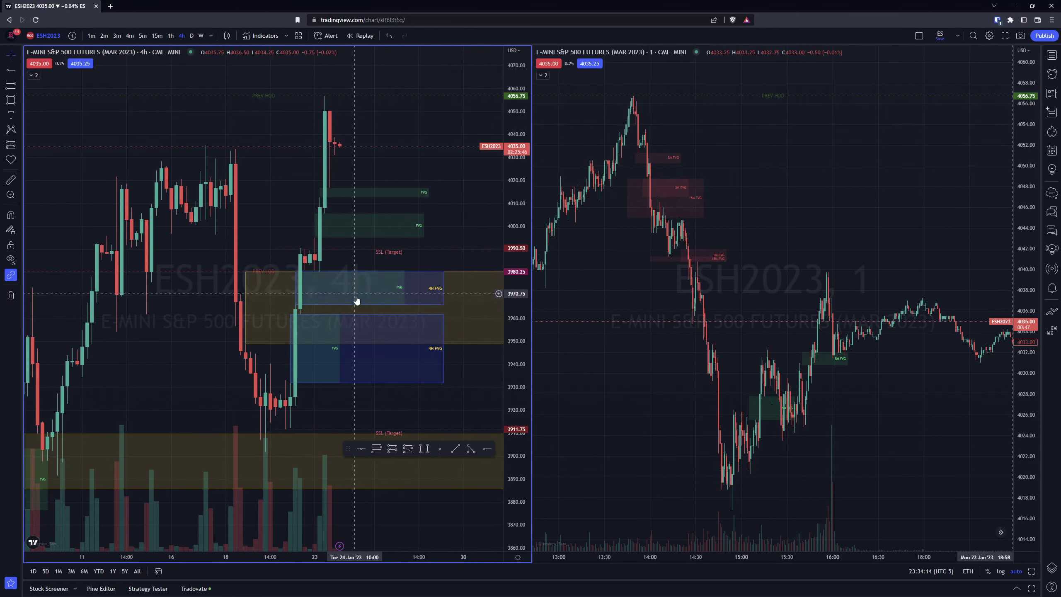
Draw a 4H FVG rectangle over the gap from 3995.00 to 4005.50, spanning 23 January 02:00 to 27 January 10:00
left_click(302, 301)
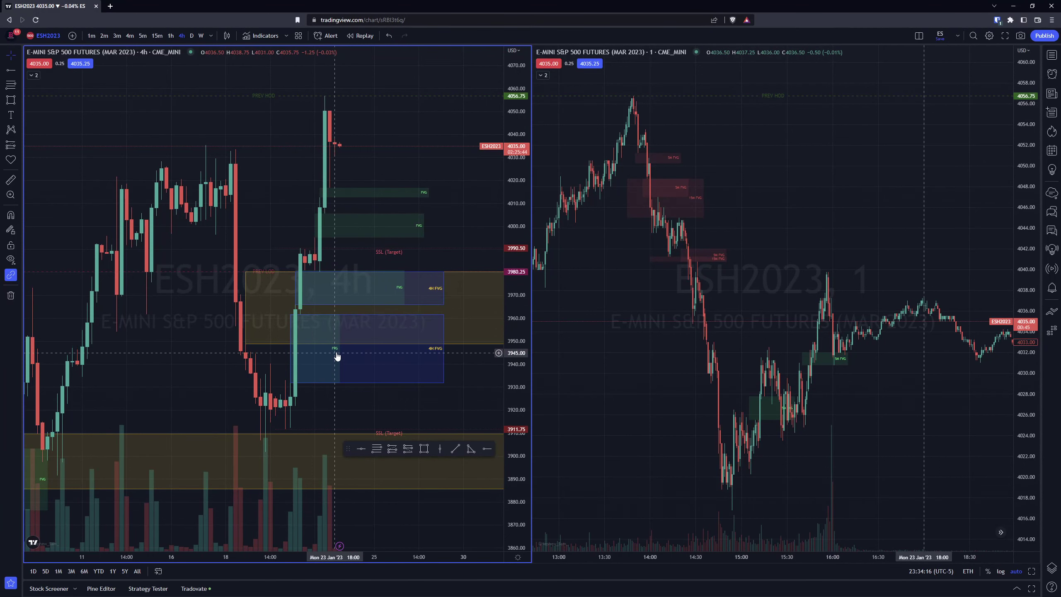
left_click(448, 208)
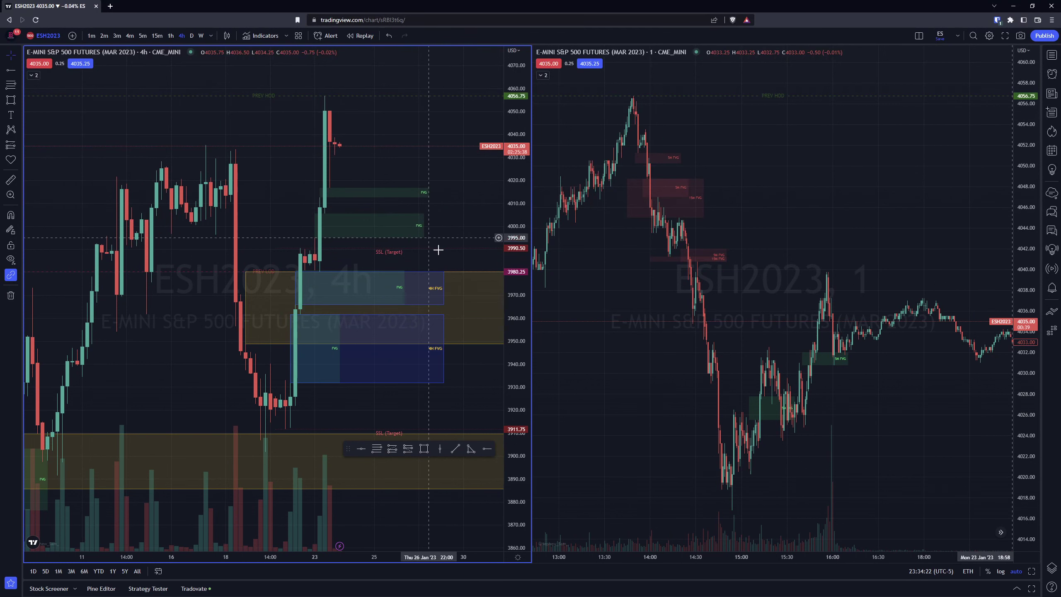
left_click(360, 377)
left_click(424, 449)
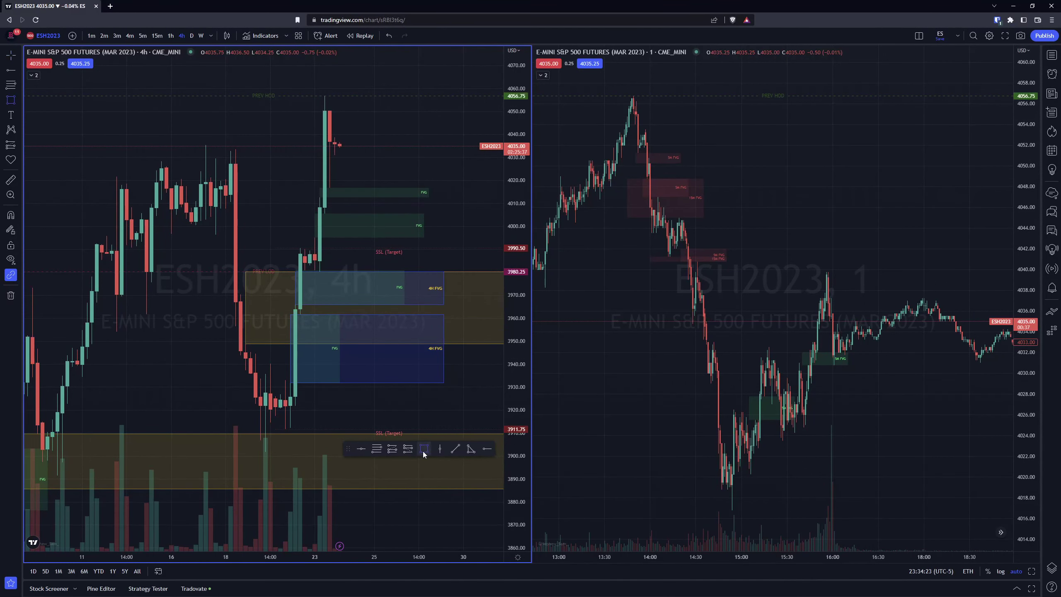
left_click(315, 230)
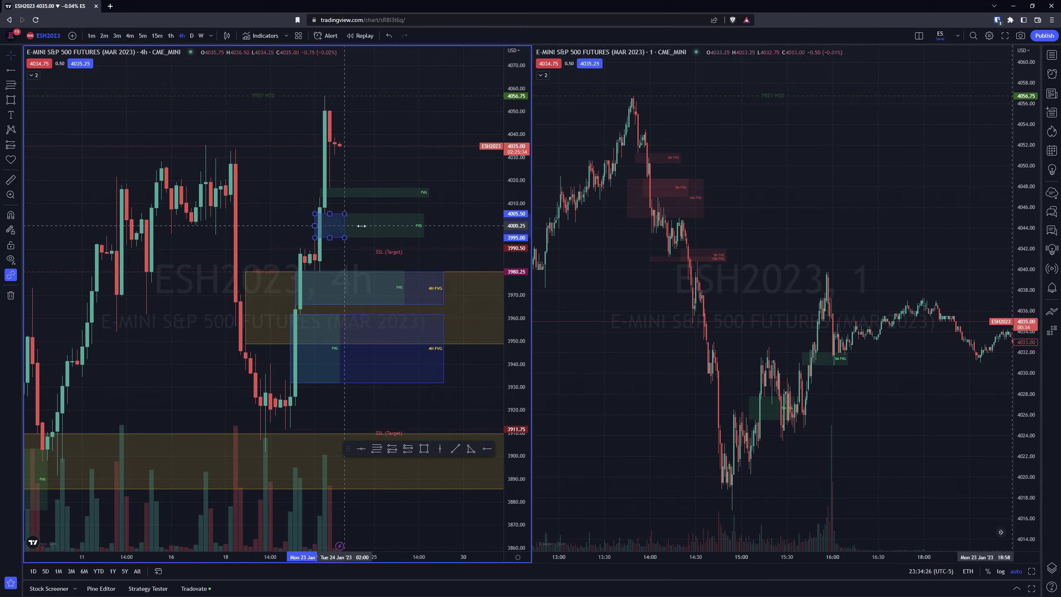
left_click(449, 214)
left_click_drag(448, 228, 444, 228)
double_click(444, 228)
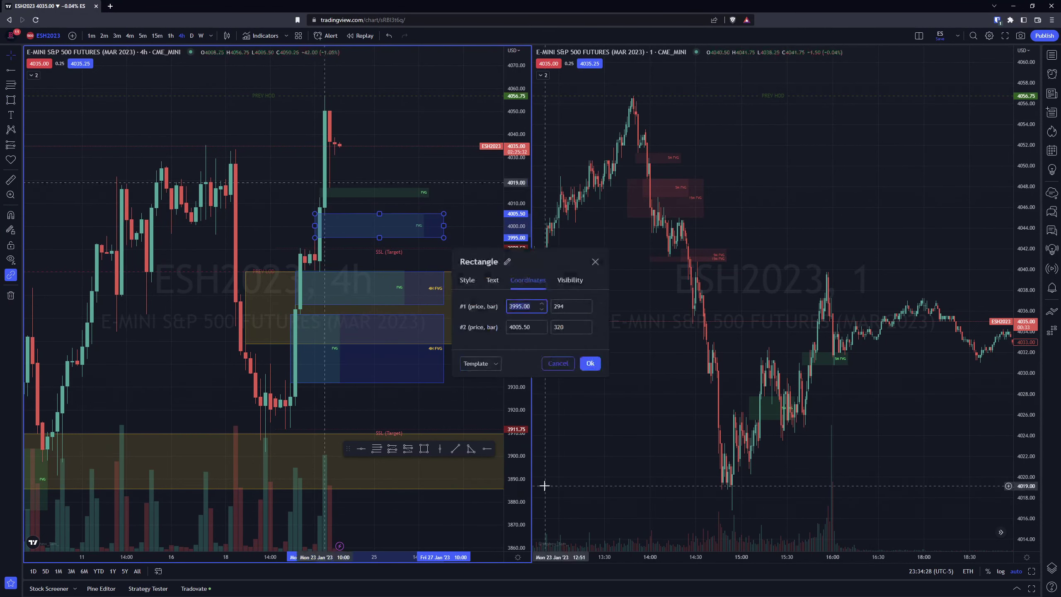
left_click(499, 364)
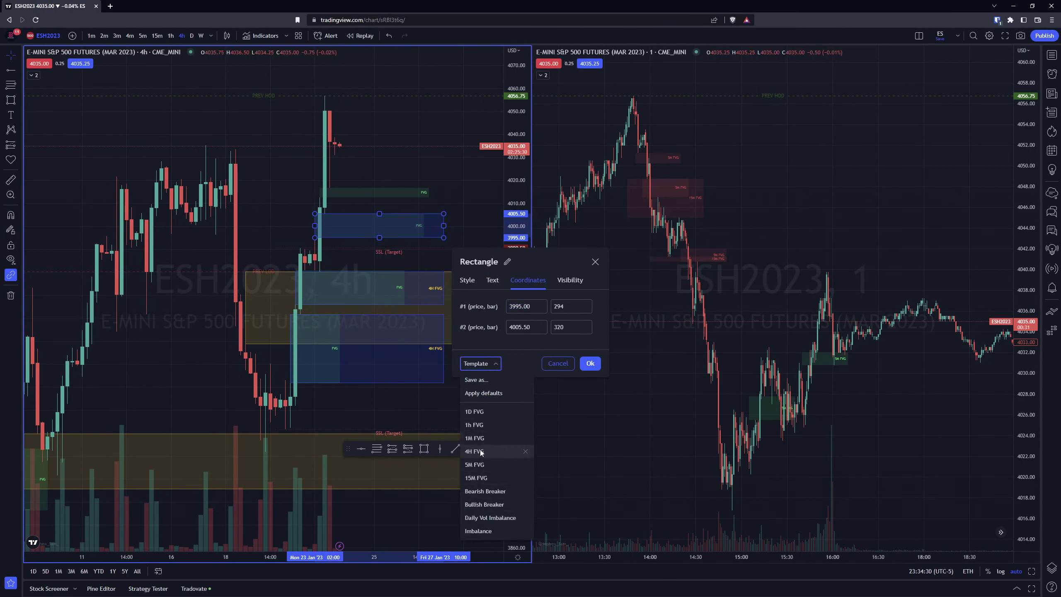
left_click(503, 428)
left_click(571, 367)
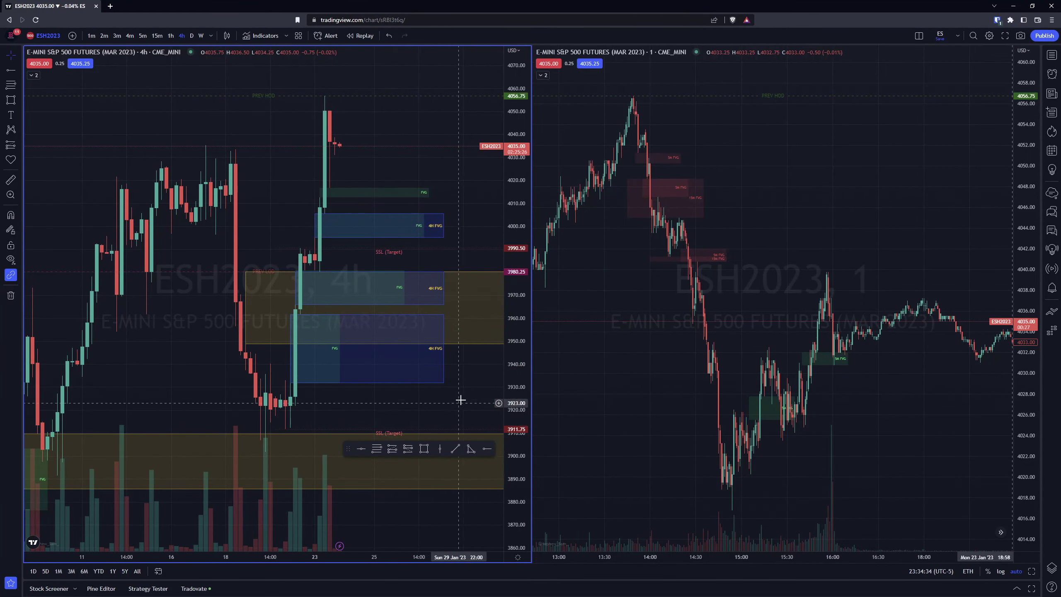
Mark the narrow gap from 4012.50 to 4016.75 with a 4H FVG rectangle spanning 23 January 06:00 to 27 January 10:00
key("ctrl")
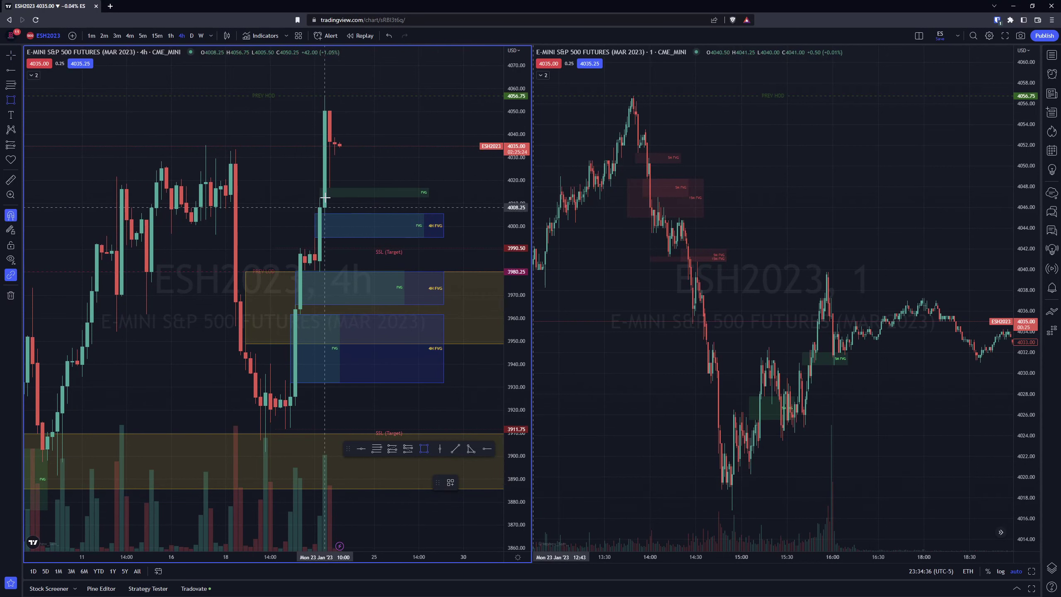
left_click(319, 197)
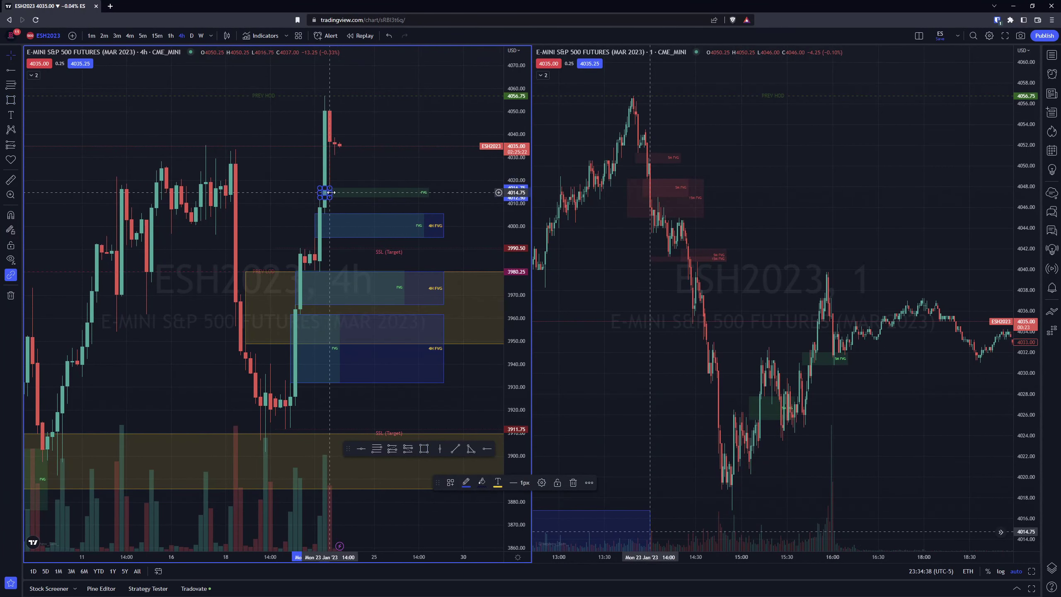
left_click(443, 188)
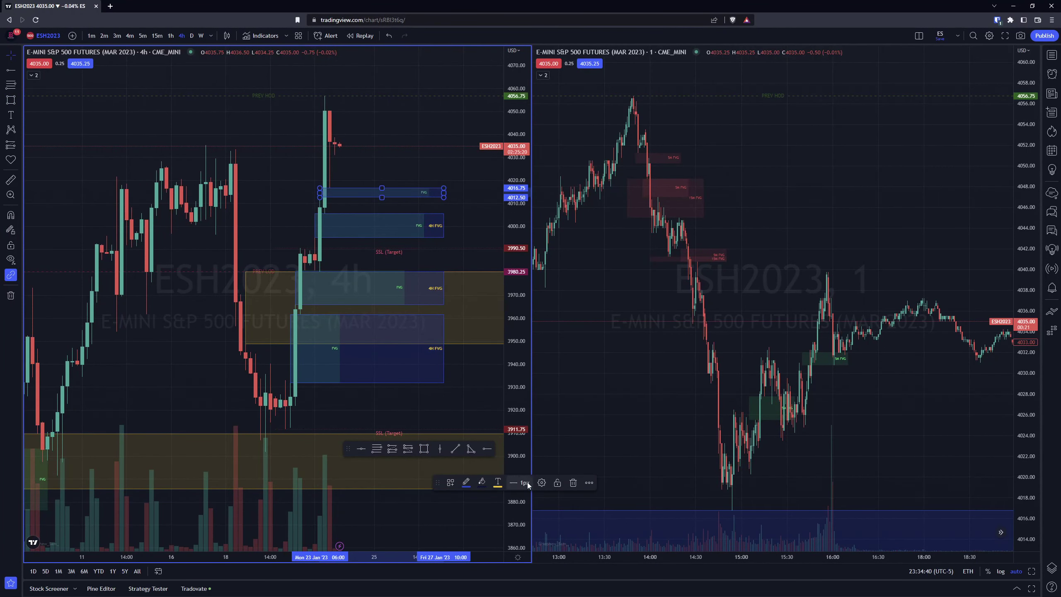
left_click(514, 482)
left_click(495, 363)
left_click(481, 452)
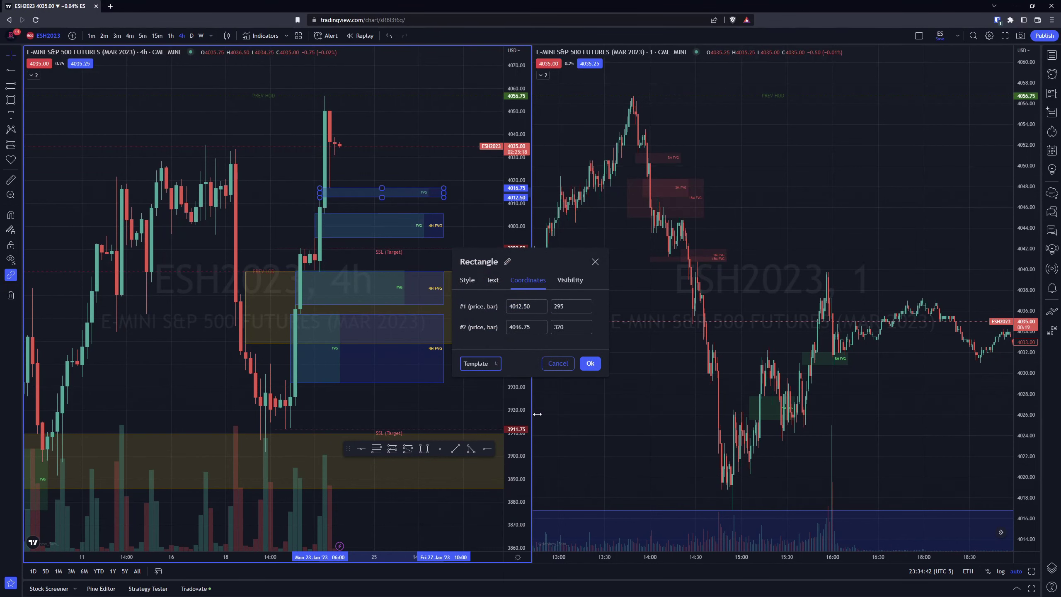
left_click(591, 364)
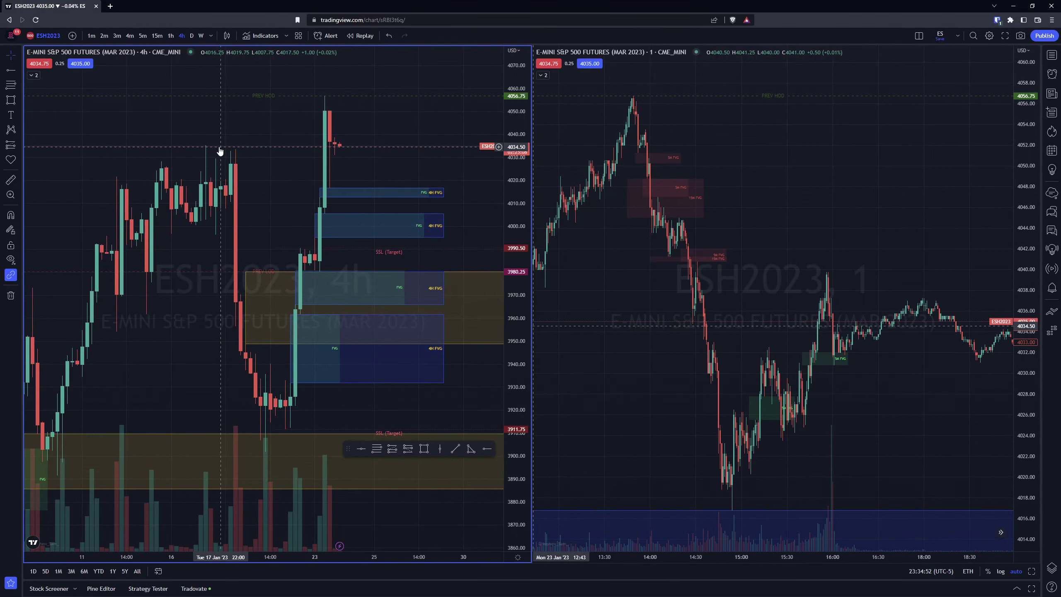
Draw a 4H FVG rectangle over the bearish December gap from 4043.00 to 4070.75, spanning 14 December 2022 to 27 January 2023
scroll(222, 152, "up", 2)
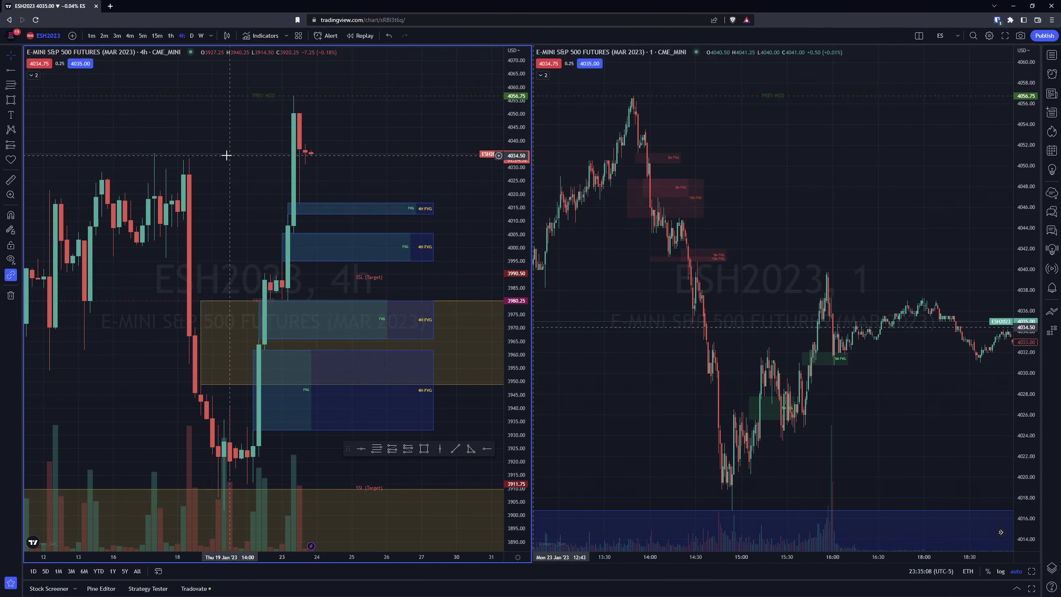
scroll(225, 155, "down", 2)
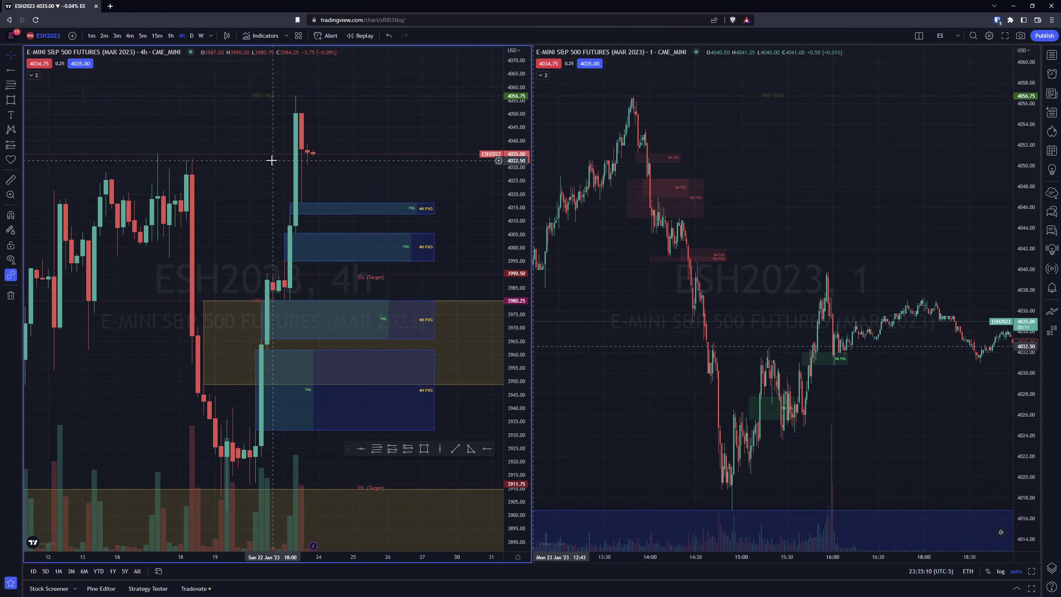
scroll(272, 135, "down", 5)
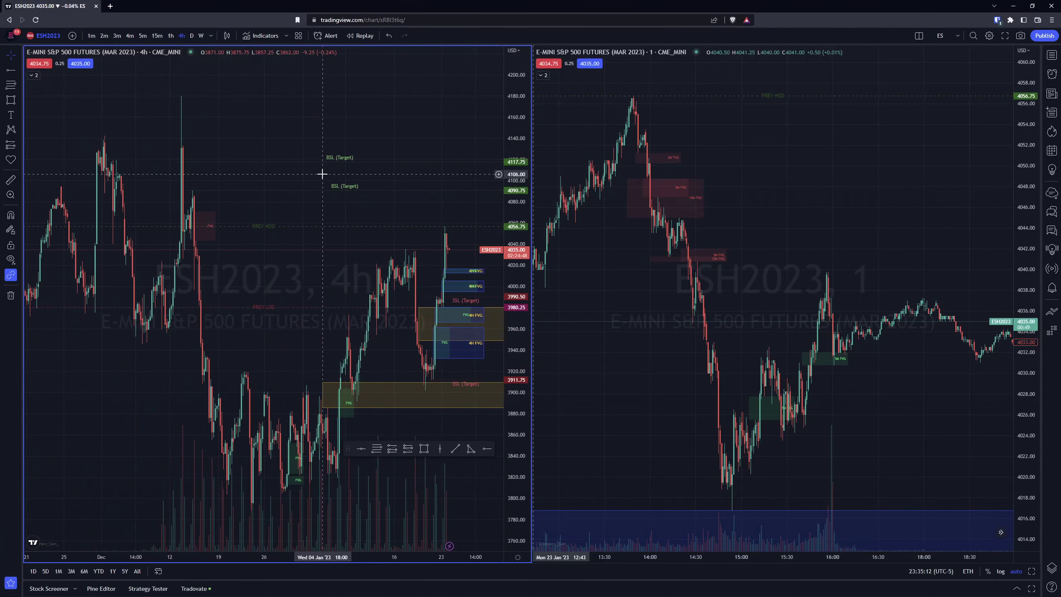
scroll(323, 176, "up", 1)
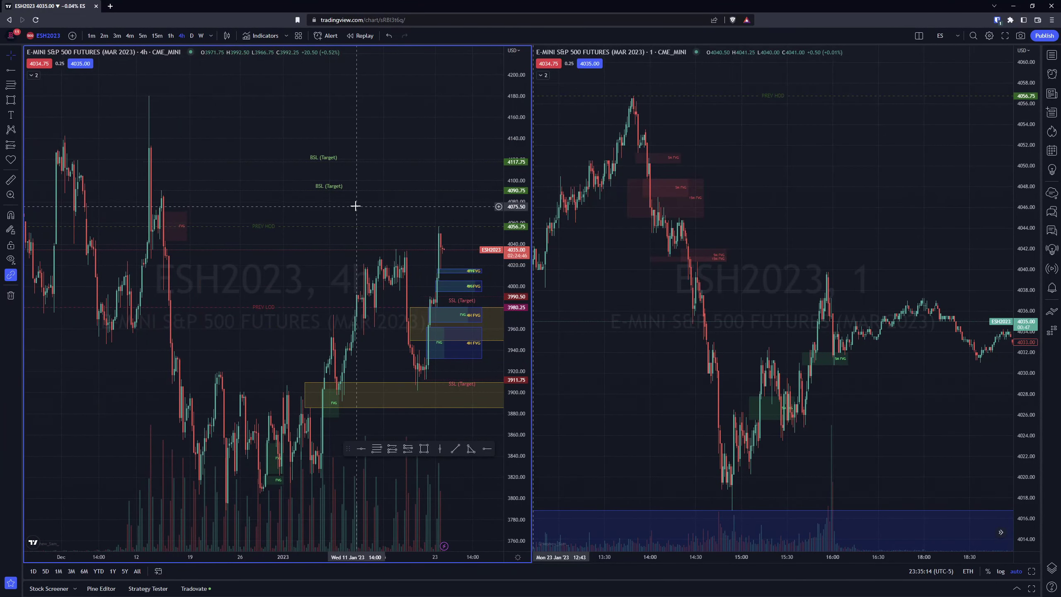
left_click(424, 448)
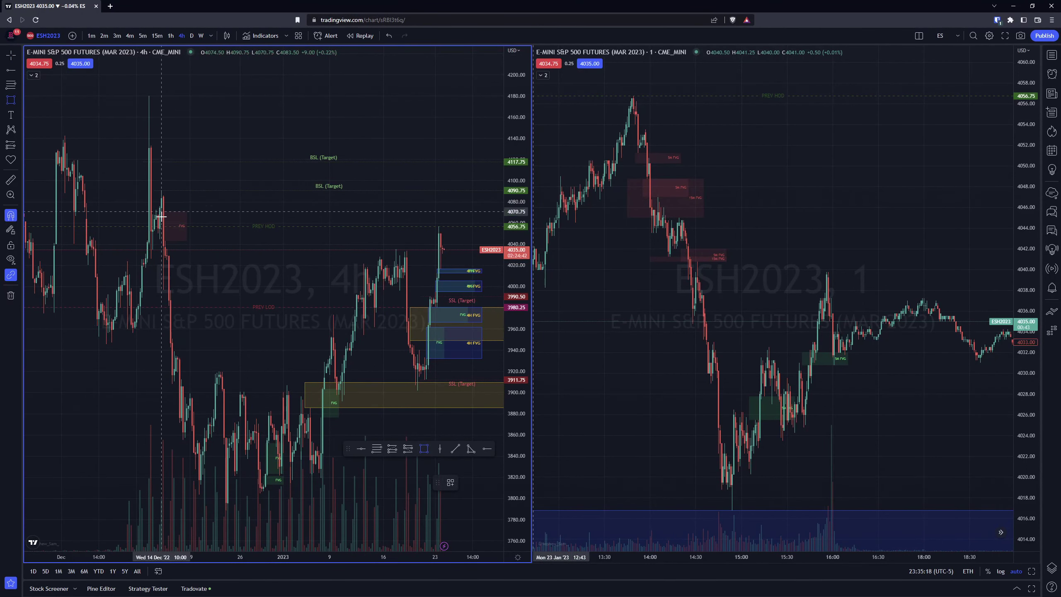
mouse_move(162, 212)
left_mouse_down()
mouse_move(166, 241)
mouse_move(482, 214)
left_mouse_up()
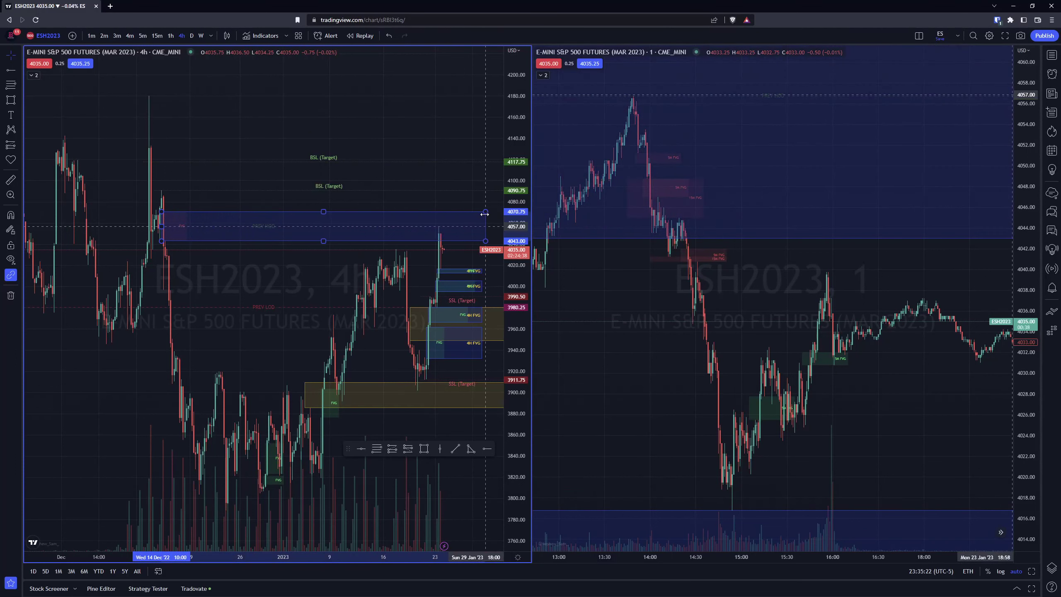
double_click(482, 214)
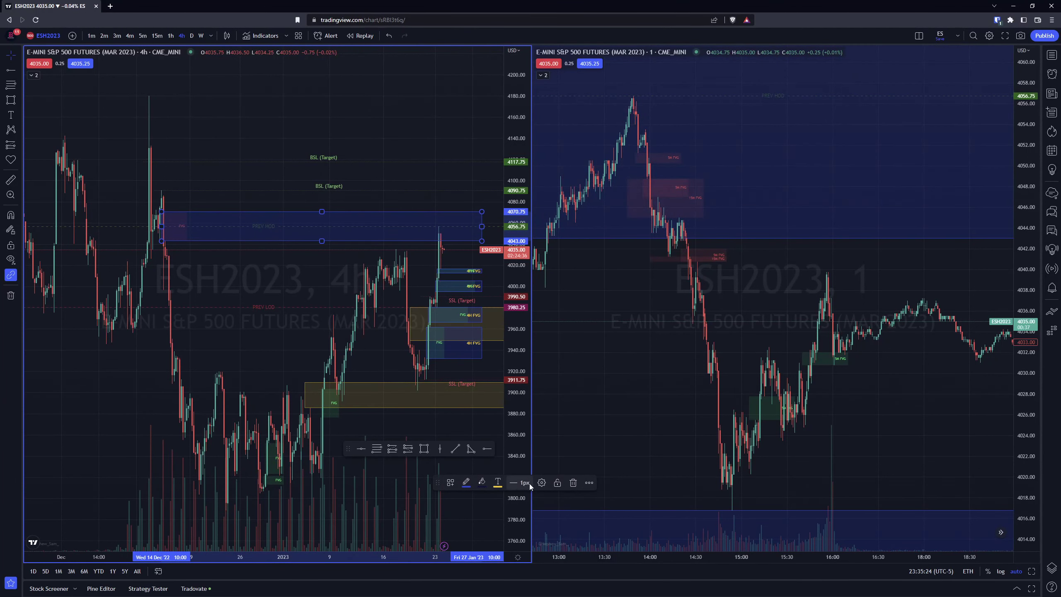
left_click(496, 365)
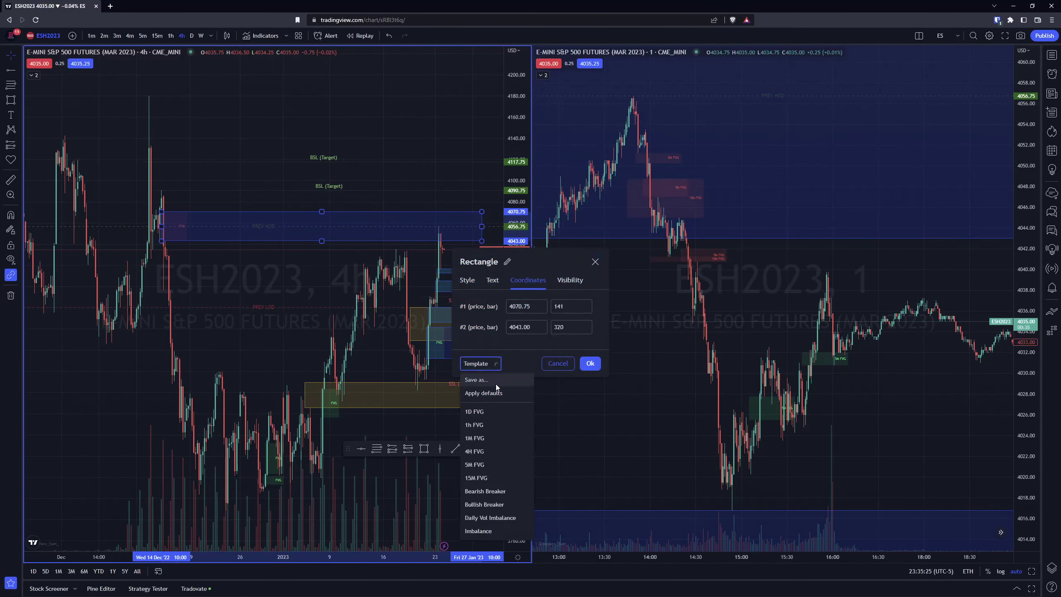
left_click(484, 453)
left_click(590, 363)
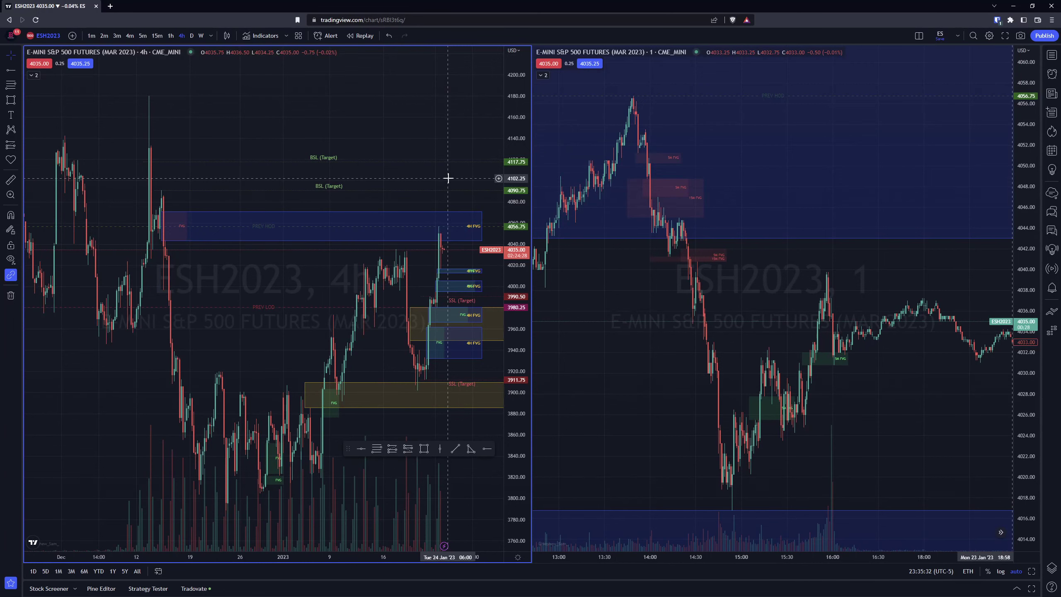
scroll(375, 172, "up", 3)
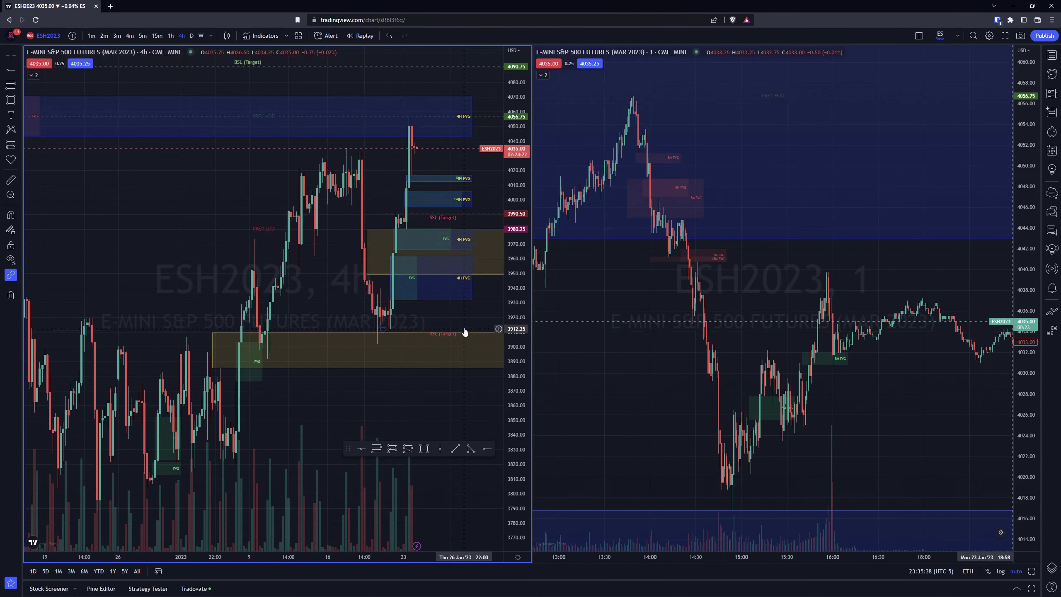
scroll(464, 312, "up", 4)
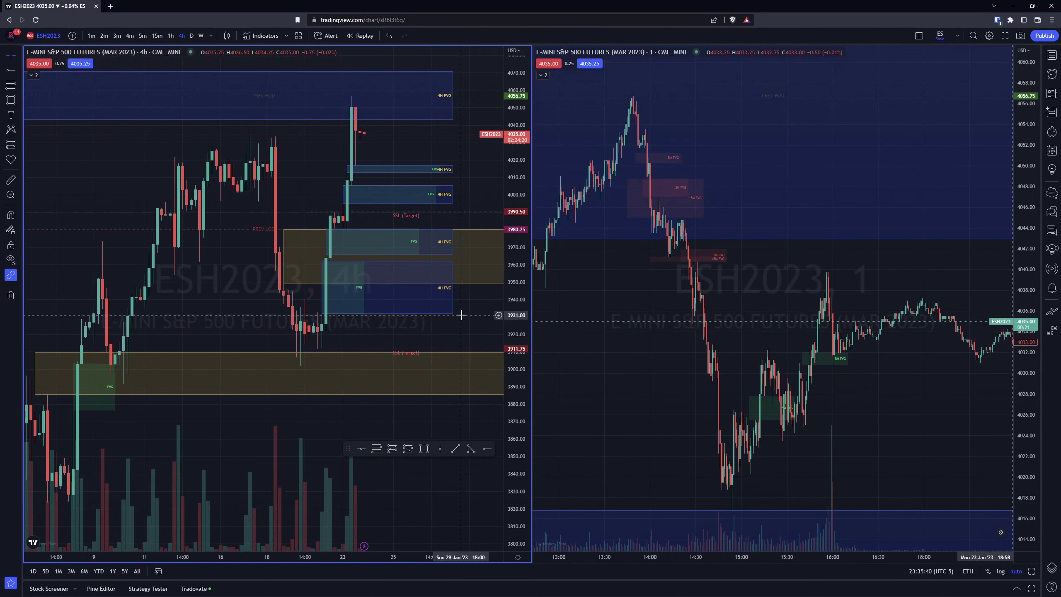
scroll(463, 315, "down", 4)
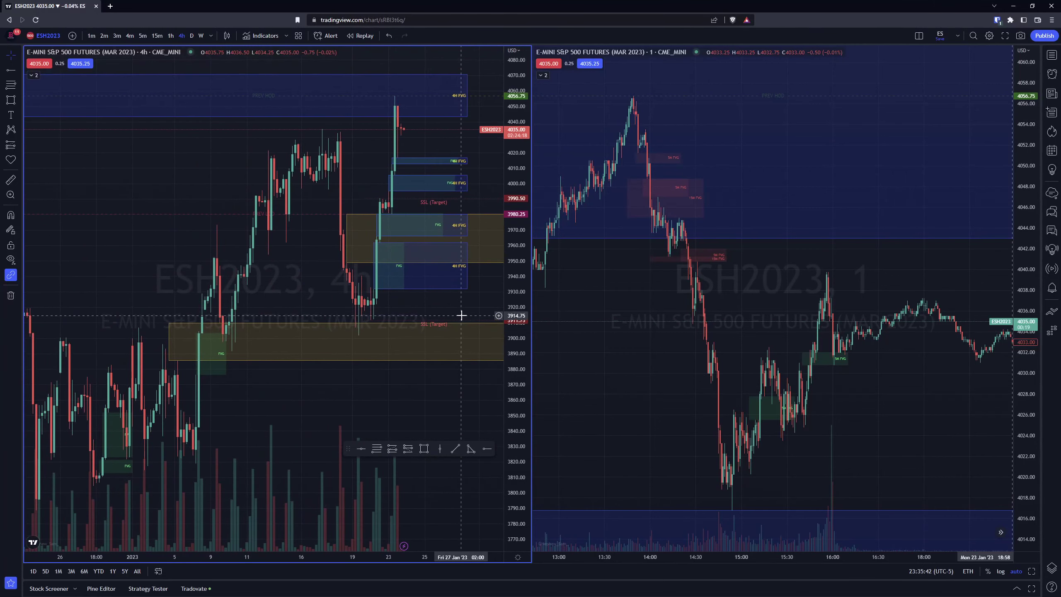
scroll(453, 314, "down", 3)
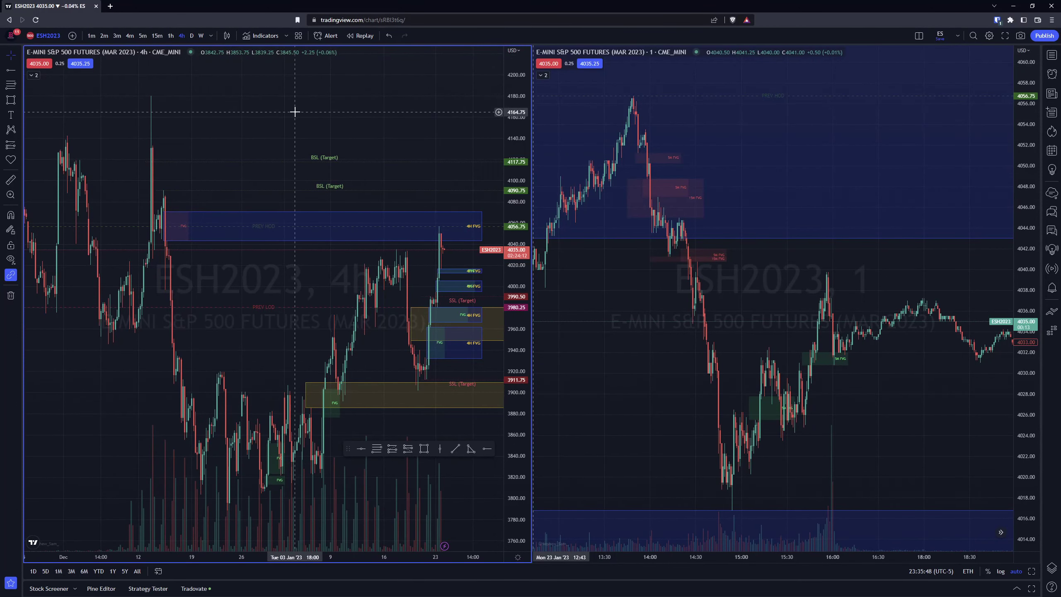
Draw a horizontal ray from the 13 December 2022 high at 4180.00 and apply the BSL template
scroll(294, 101, "down", 1)
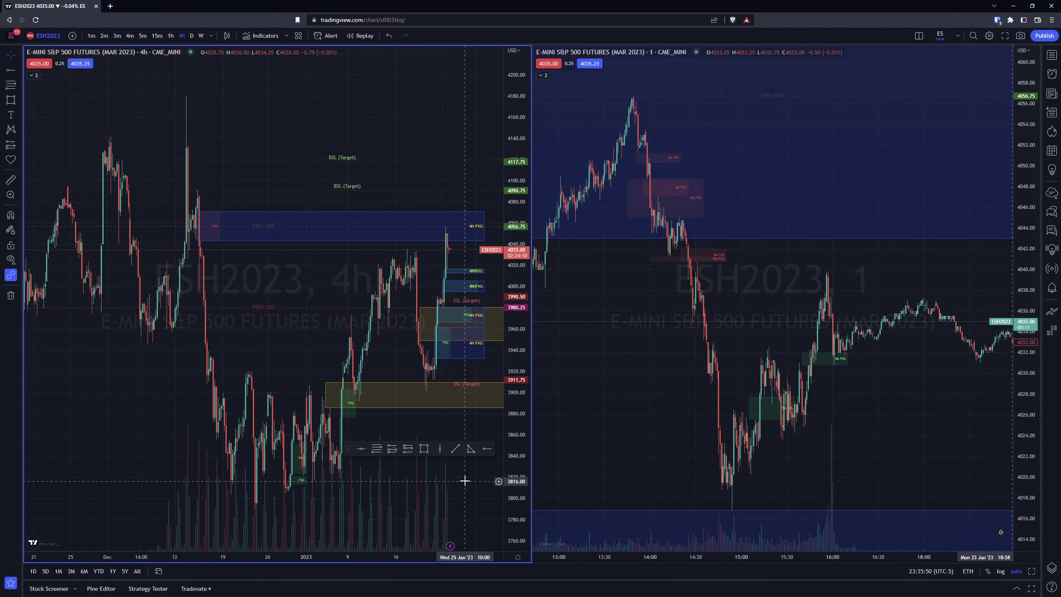
left_click(487, 449)
left_click(186, 96)
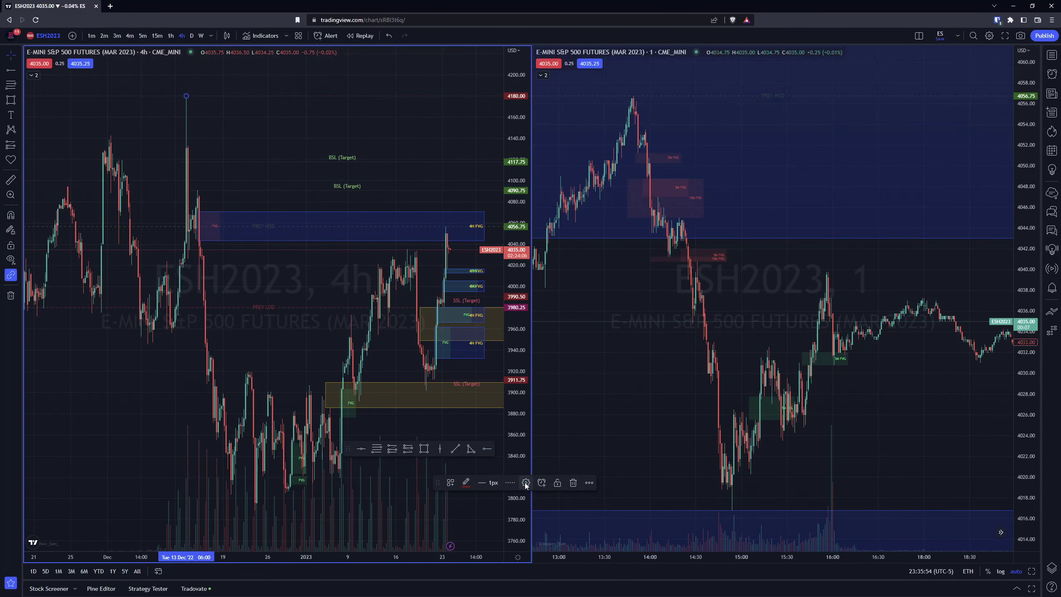
left_click(526, 484)
left_click(481, 363)
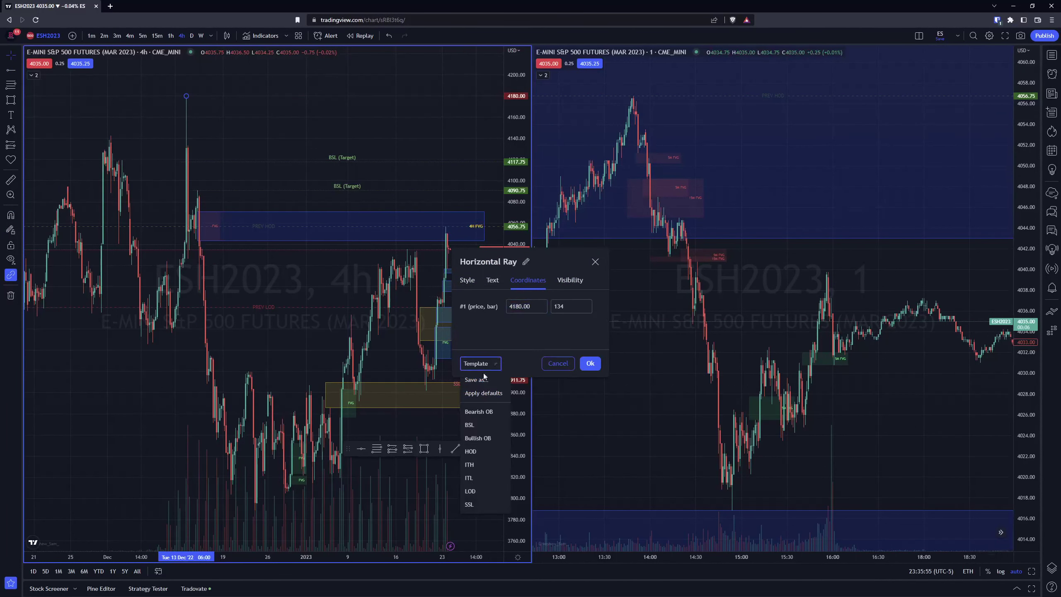
left_click(472, 425)
left_click(590, 363)
Review the 4-hour chart's wider price history and switch that chart to the 1-hour timeframe
scroll(352, 113, "down", 3)
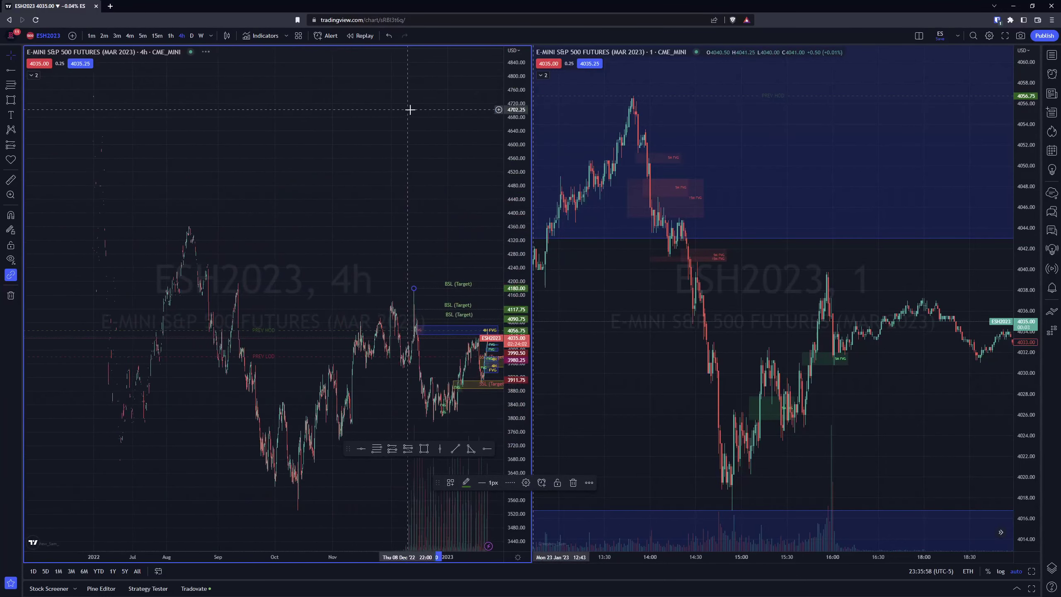
scroll(428, 138, "up", 4)
scroll(424, 155, "up", 3)
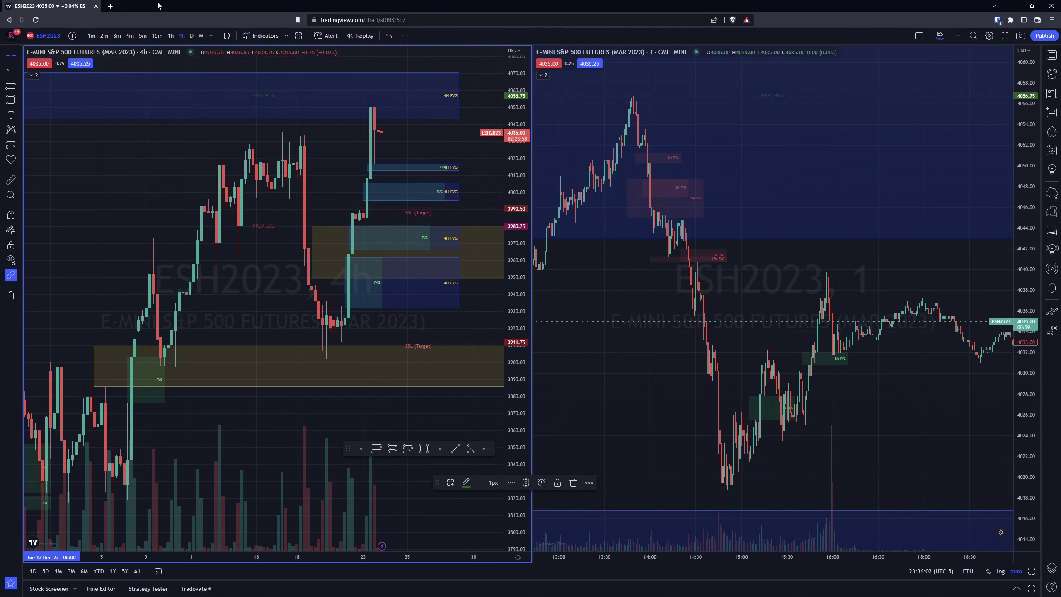
left_click(170, 36)
left_click_drag(261, 178, 316, 233)
scroll(316, 233, "up", 2)
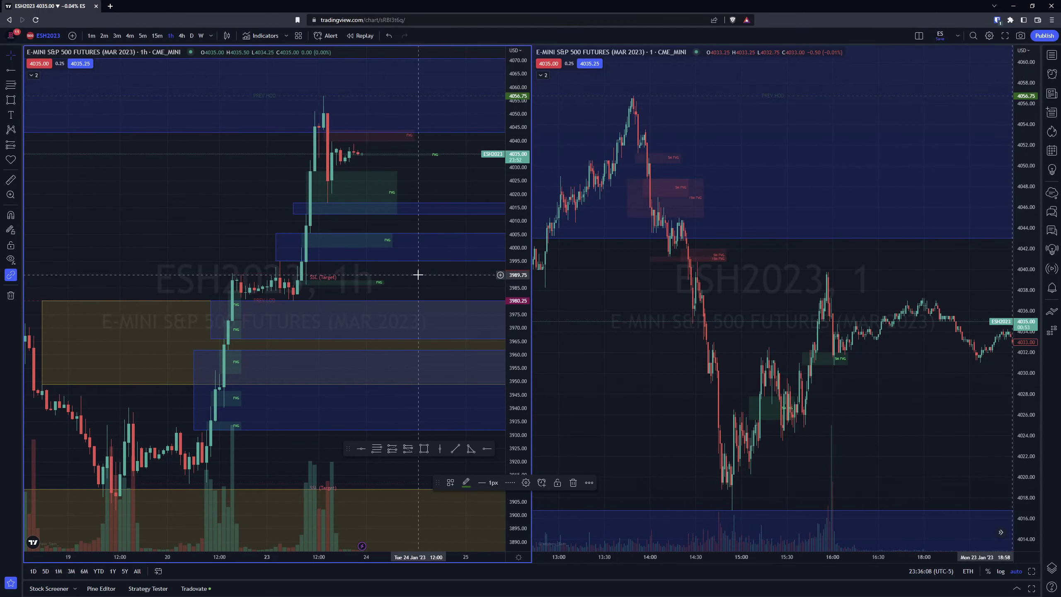
Draw a 1h FVG rectangle over the gap from 4000.00 to 4005.50, spanning 23 January 08:00 to 24 January 06:00
left_click(425, 449)
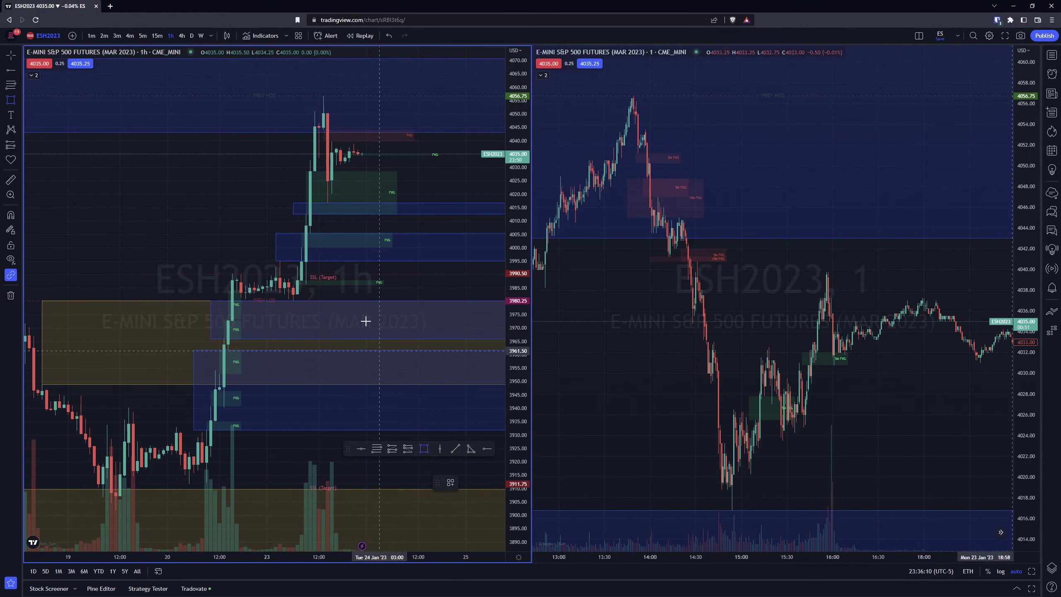
mouse_move(301, 247)
left_mouse_down()
mouse_move(308, 234)
mouse_move(396, 233)
left_mouse_up()
double_click(392, 241)
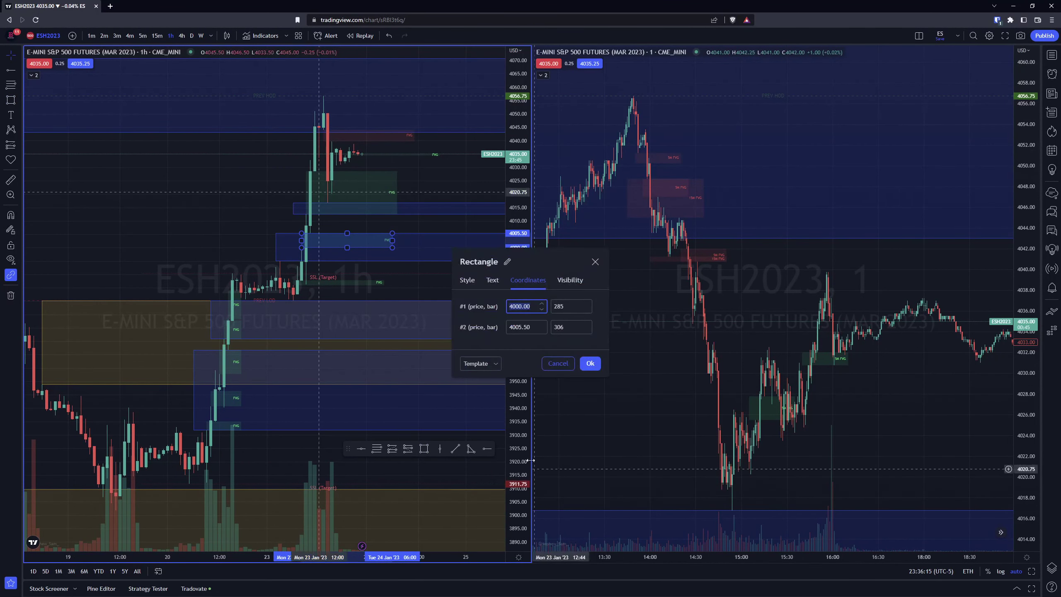
left_click(494, 364)
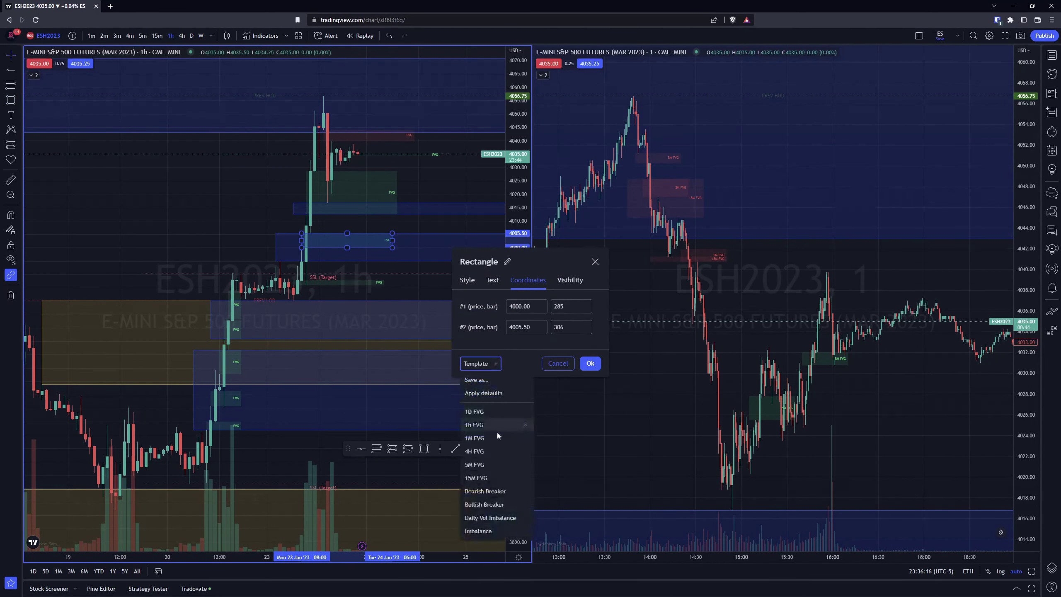
left_click(474, 425)
left_click(590, 363)
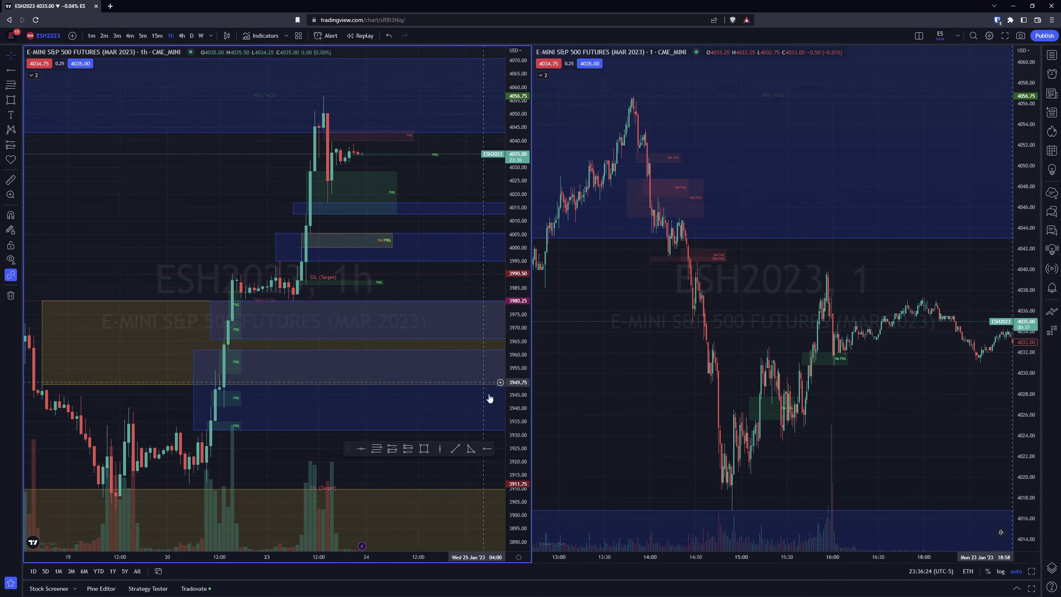
Mark the narrow gap from 3986.00 to 3987.75 with a 1h FVG rectangle spanning 23 January 06:00 to 24 January 06:00
left_click(424, 449)
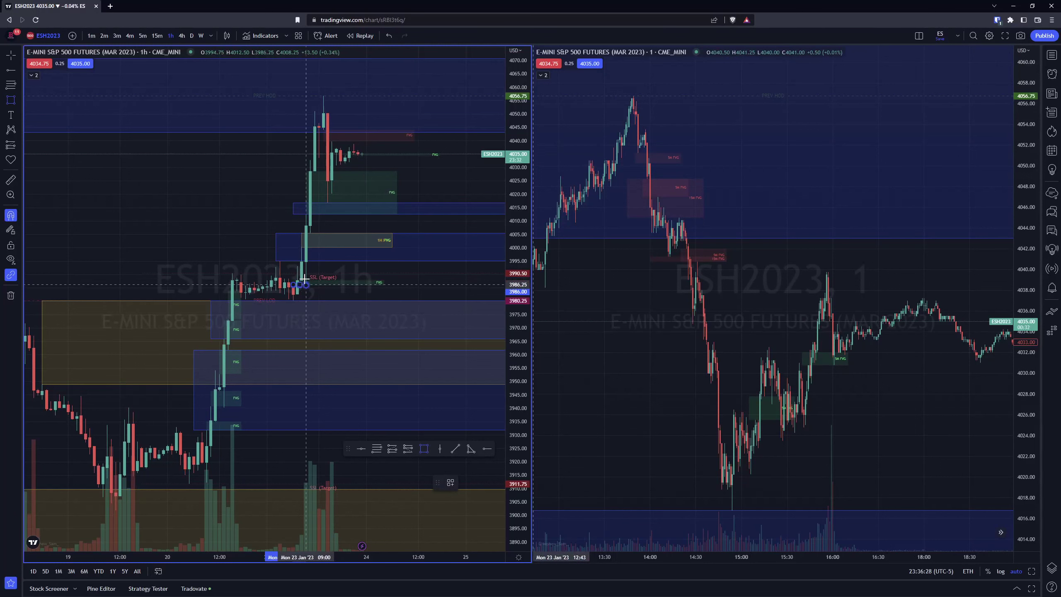
left_click_drag(294, 280, 392, 283)
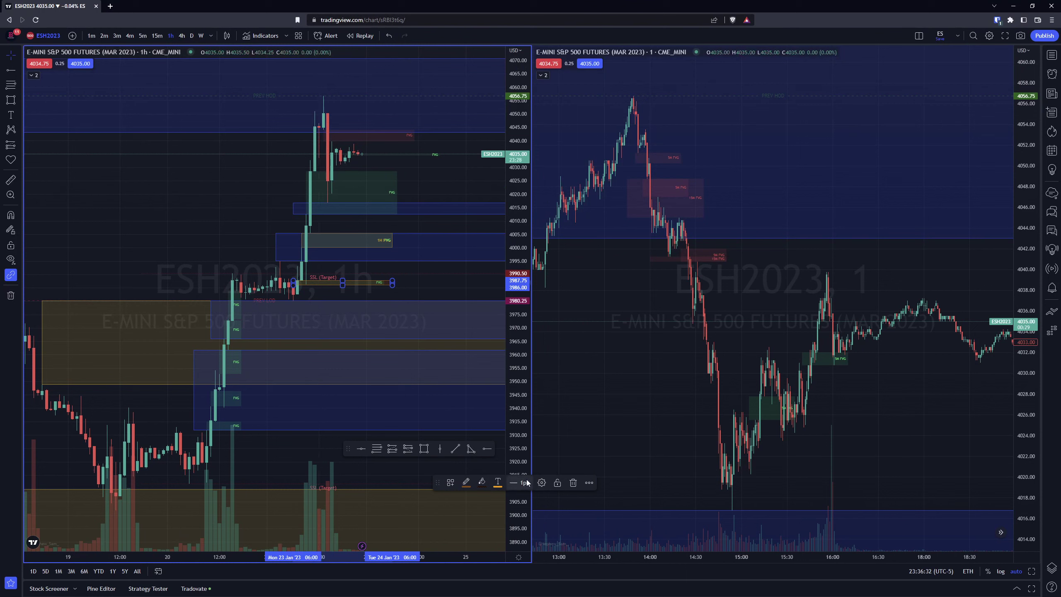
left_click(542, 483)
left_click(481, 363)
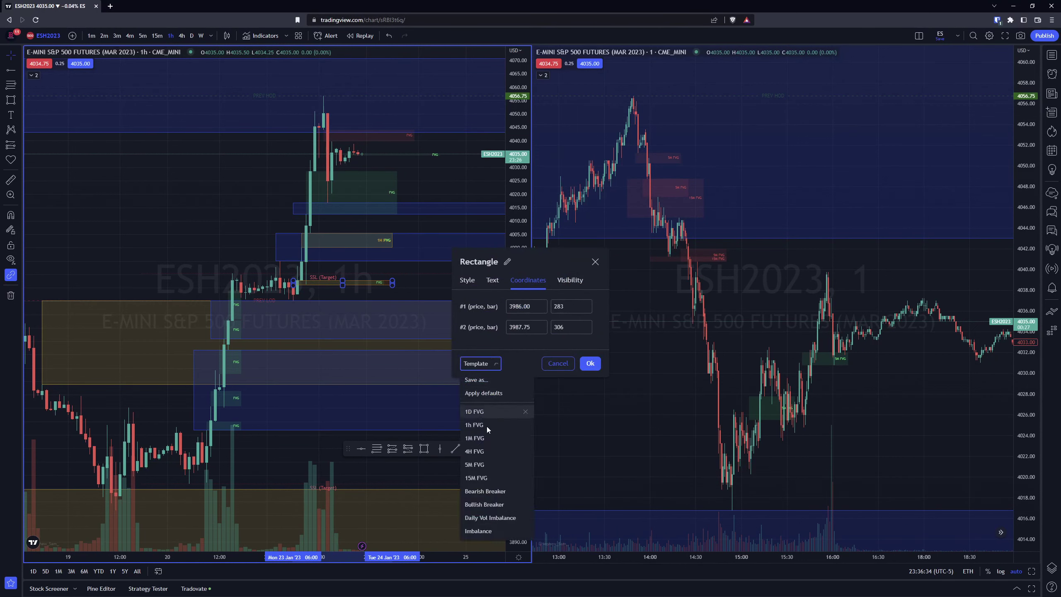
left_click(474, 425)
left_click(591, 364)
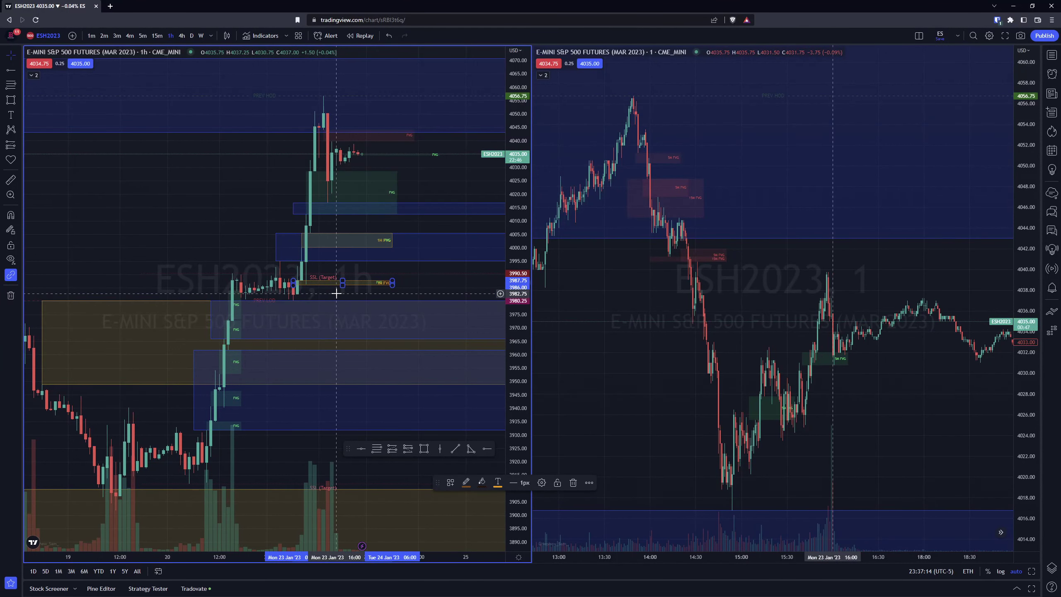
left_click(410, 290)
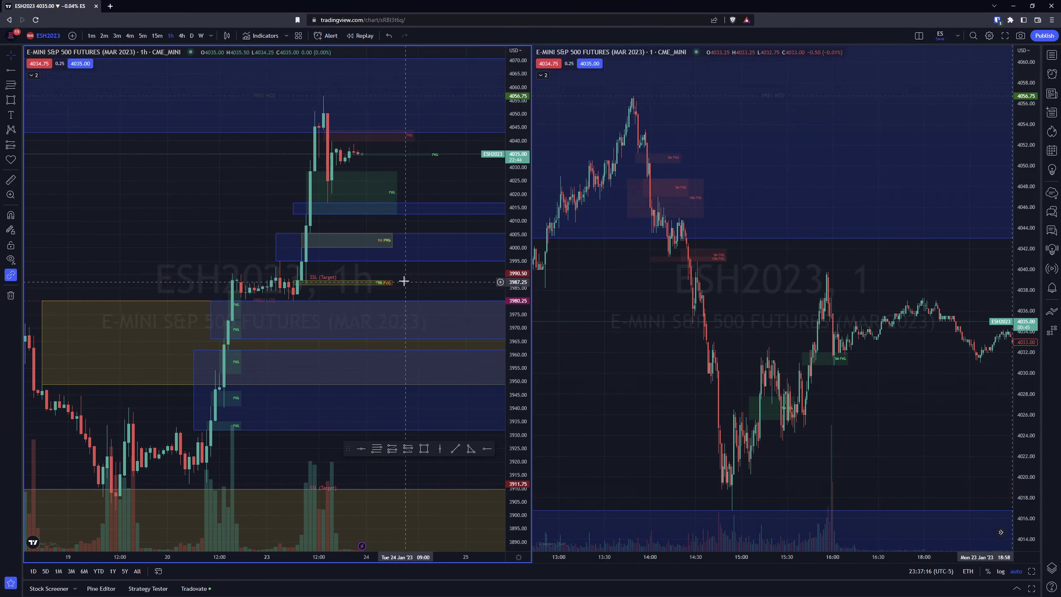
Examine the 1-hour price action from mid-January to 24 January for remaining gaps and swing lows
scroll(403, 281, "up", 2)
scroll(403, 280, "up", 1)
scroll(402, 280, "down", 5)
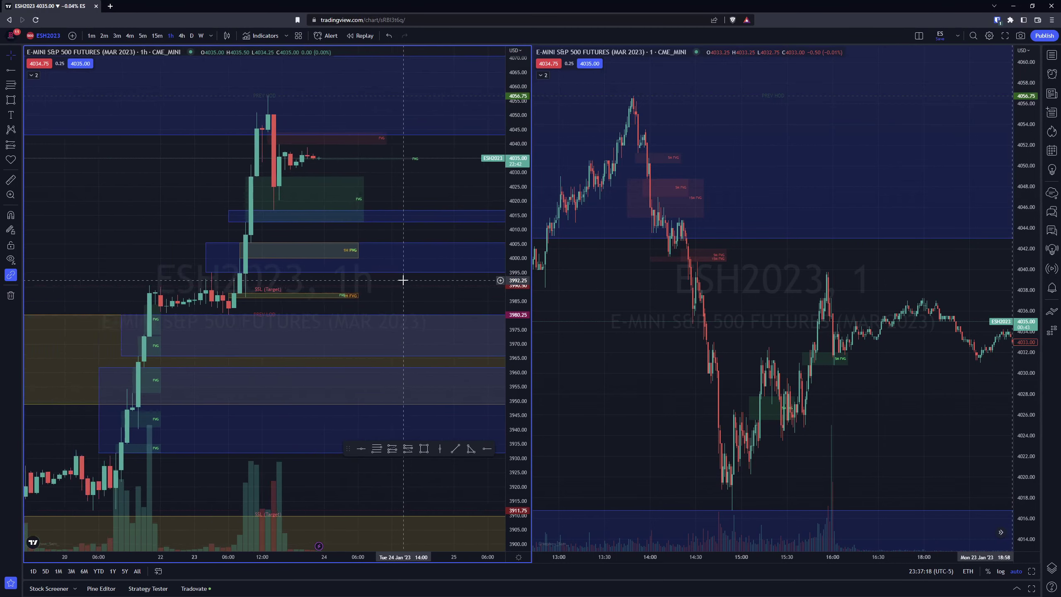
scroll(415, 284, "up", 2)
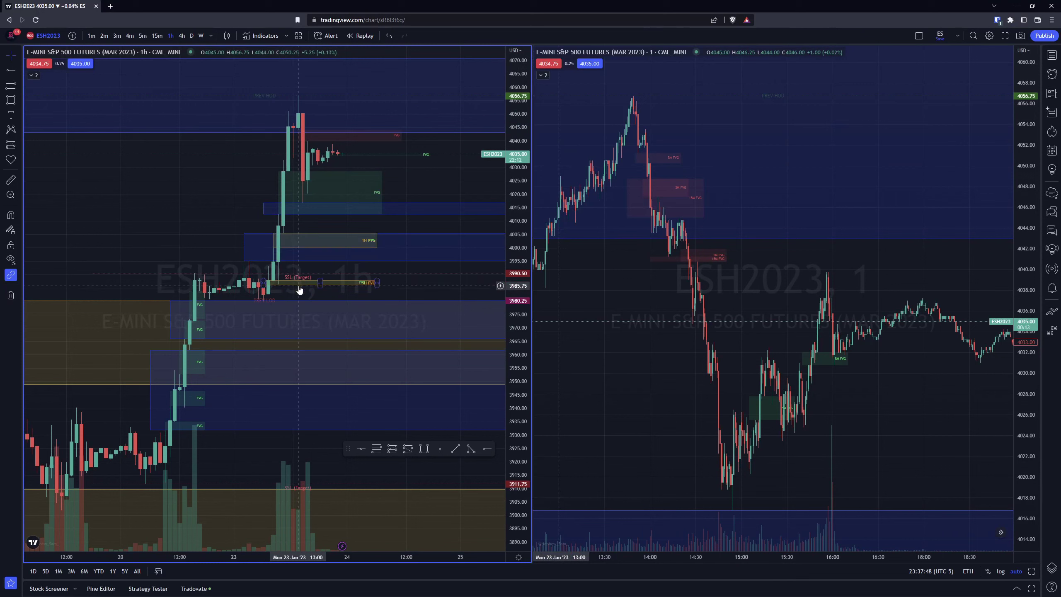
scroll(330, 209, "left", 2)
scroll(359, 242, "right", 2)
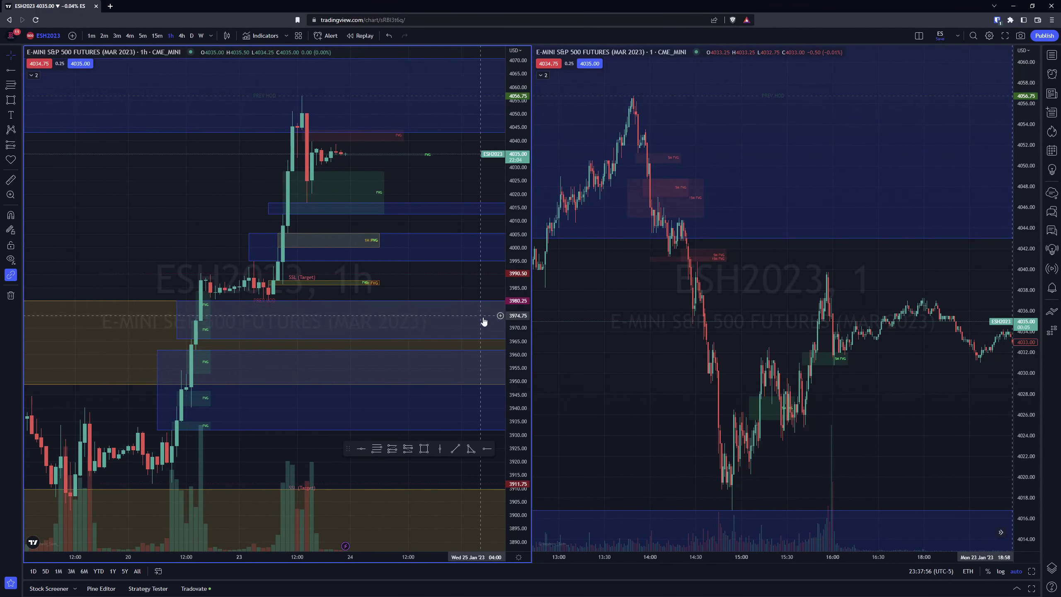
scroll(467, 269, "left", 2)
scroll(468, 269, "down", 2)
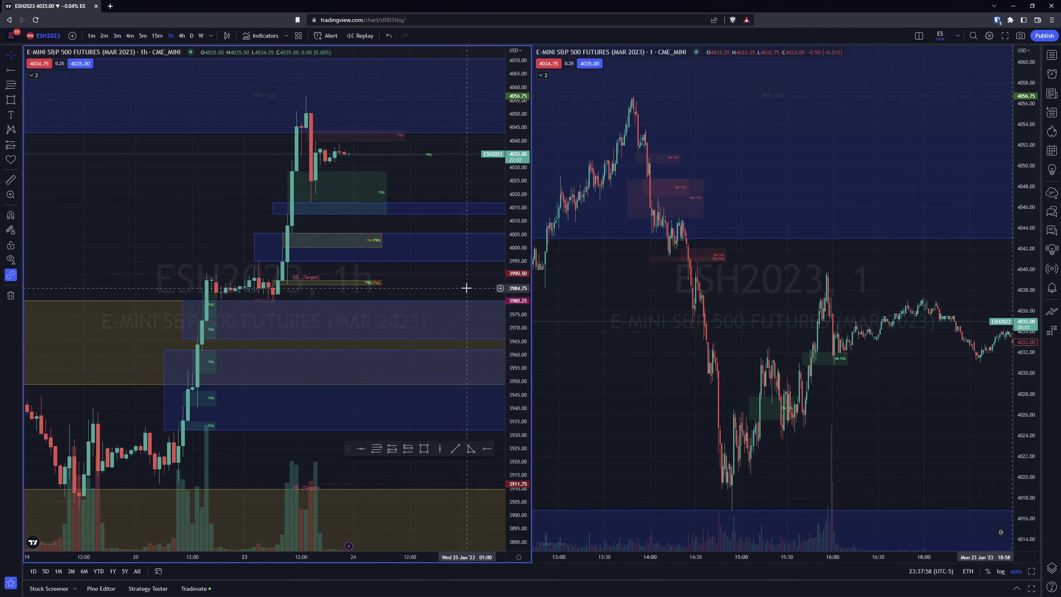
scroll(464, 291, "down", 1)
left_click_drag(228, 218, 201, 234)
scroll(231, 226, "left", 3)
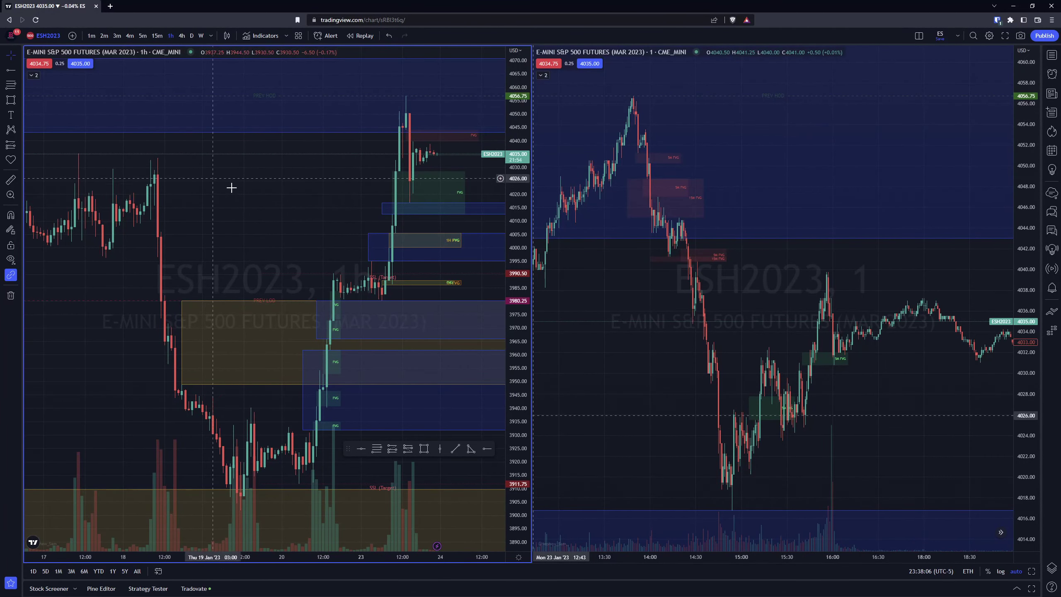
scroll(309, 204, "down", 2)
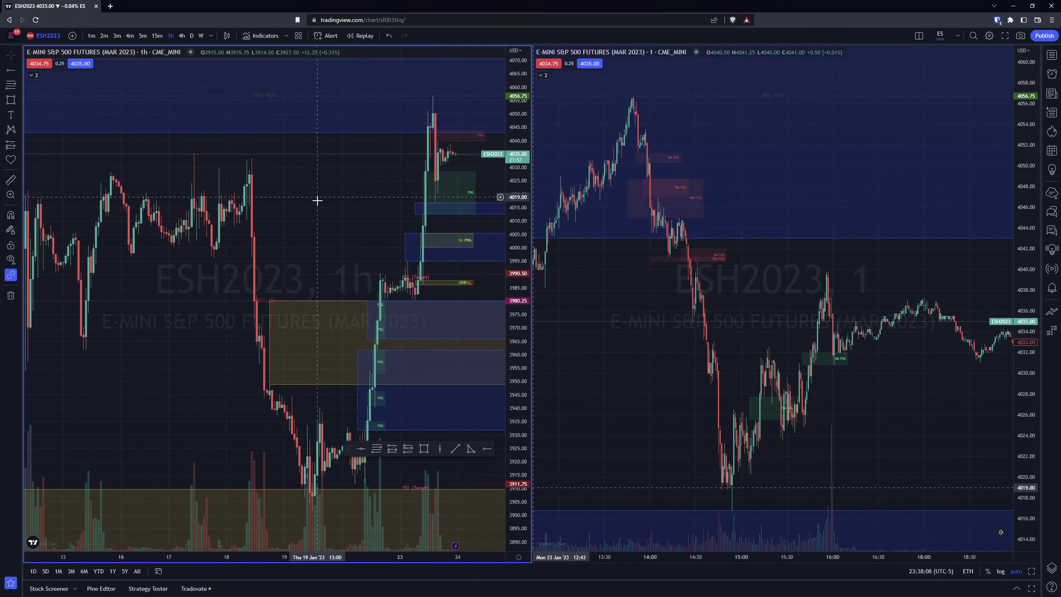
scroll(316, 216, "up", 2)
scroll(312, 215, "down", 2)
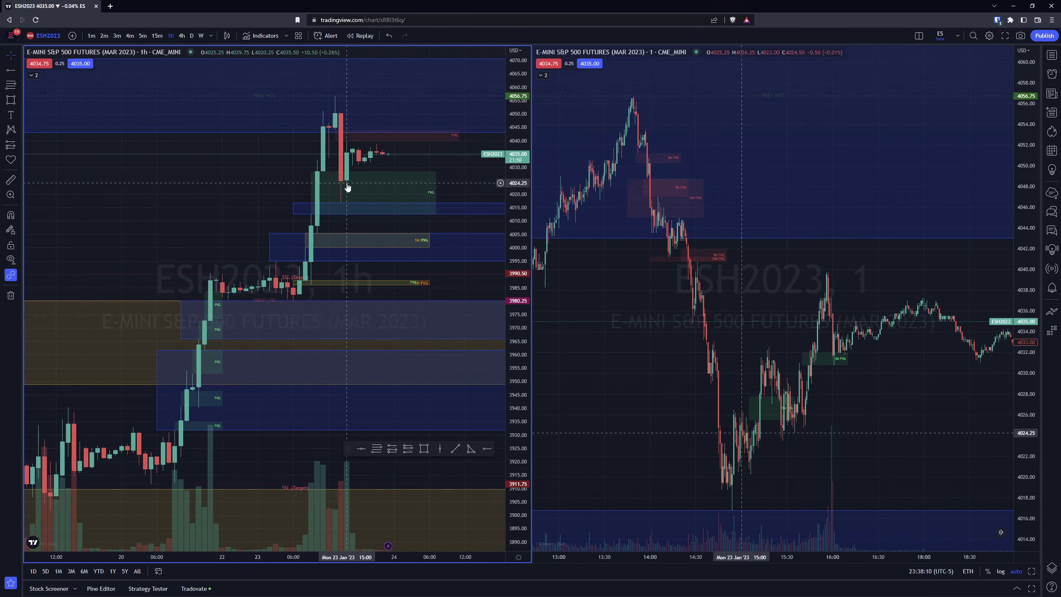
scroll(293, 219, "up", 2)
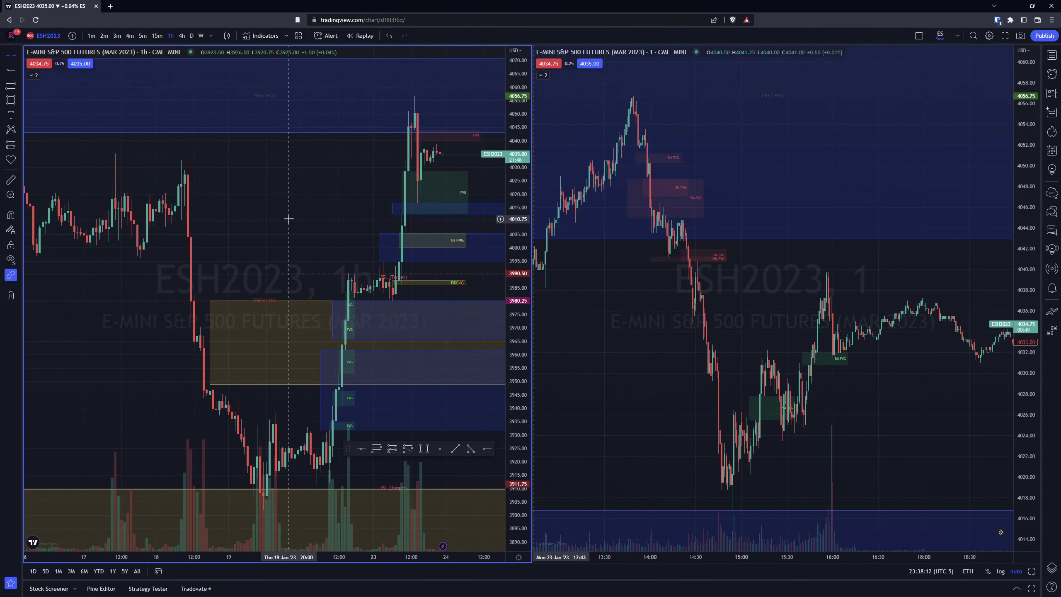
scroll(321, 211, "up", 3)
scroll(440, 199, "up", 3)
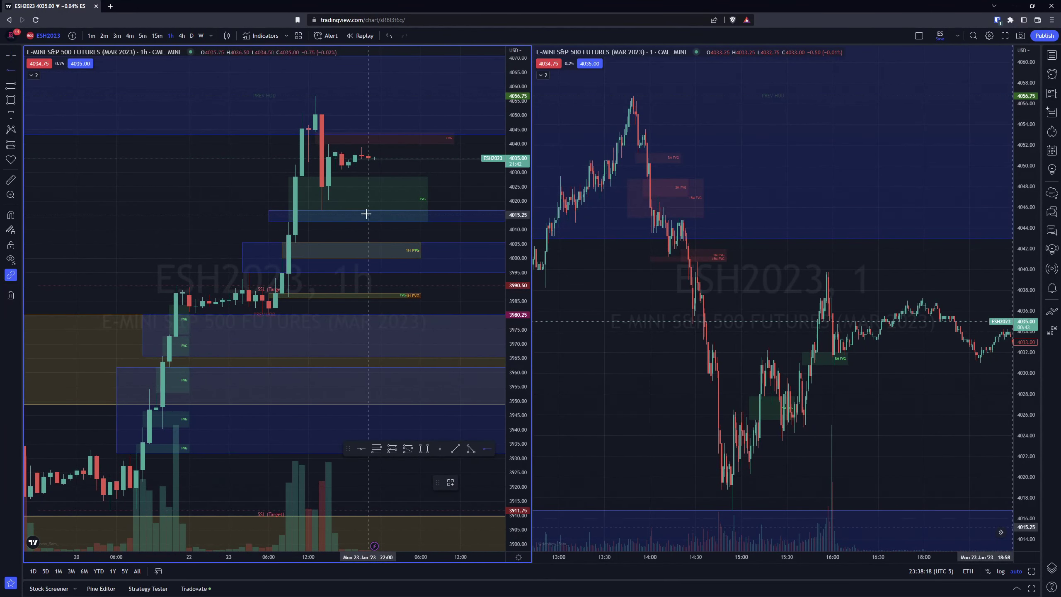
Draw a horizontal ray from the 23 January 15:00 low at 4020.25 and apply the SSL template
left_click(322, 210)
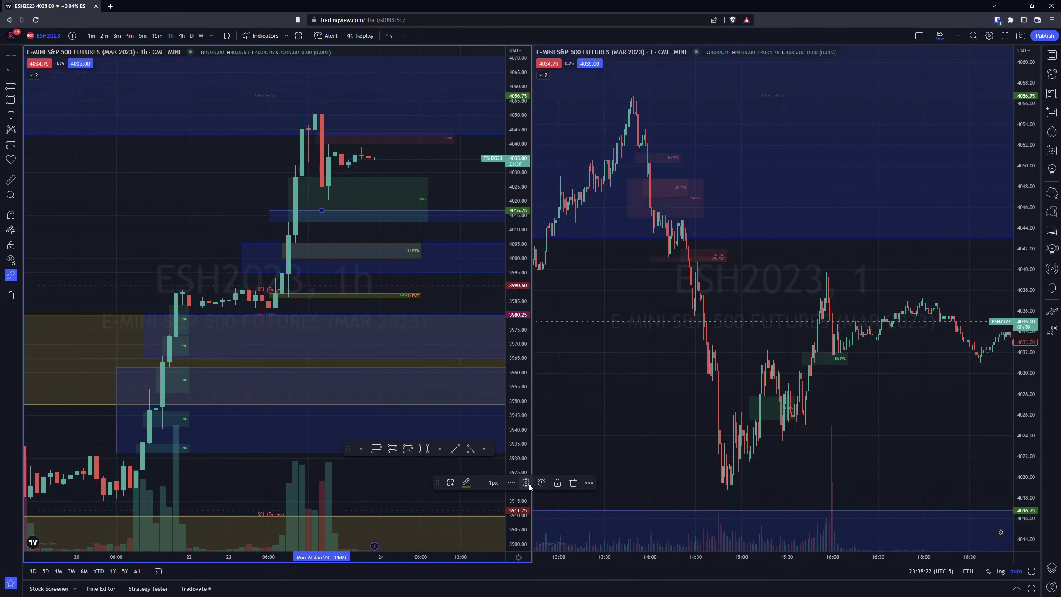
left_click(388, 317)
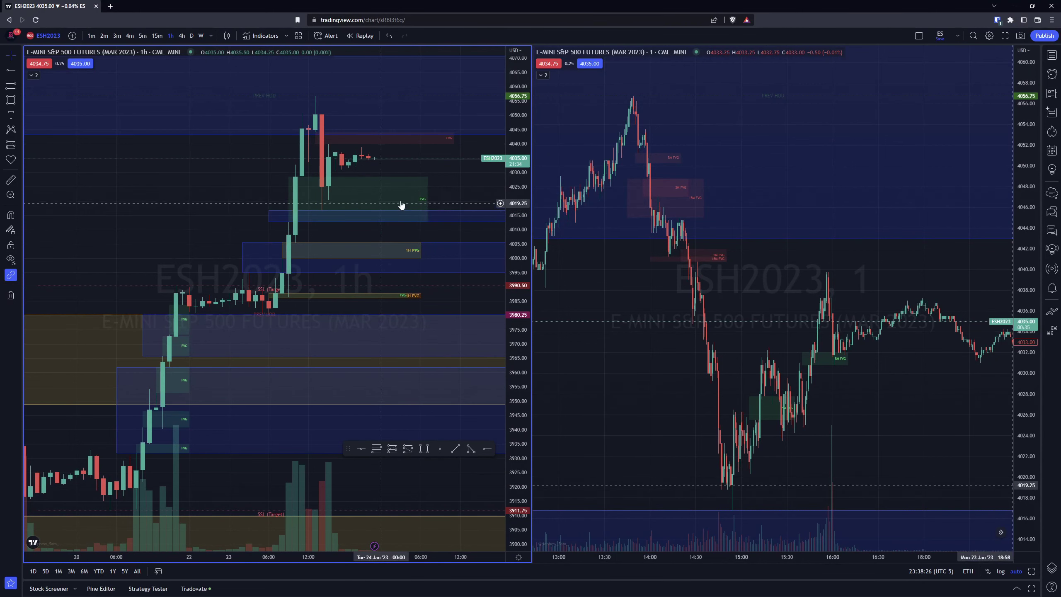
left_click(487, 448)
left_click(328, 200)
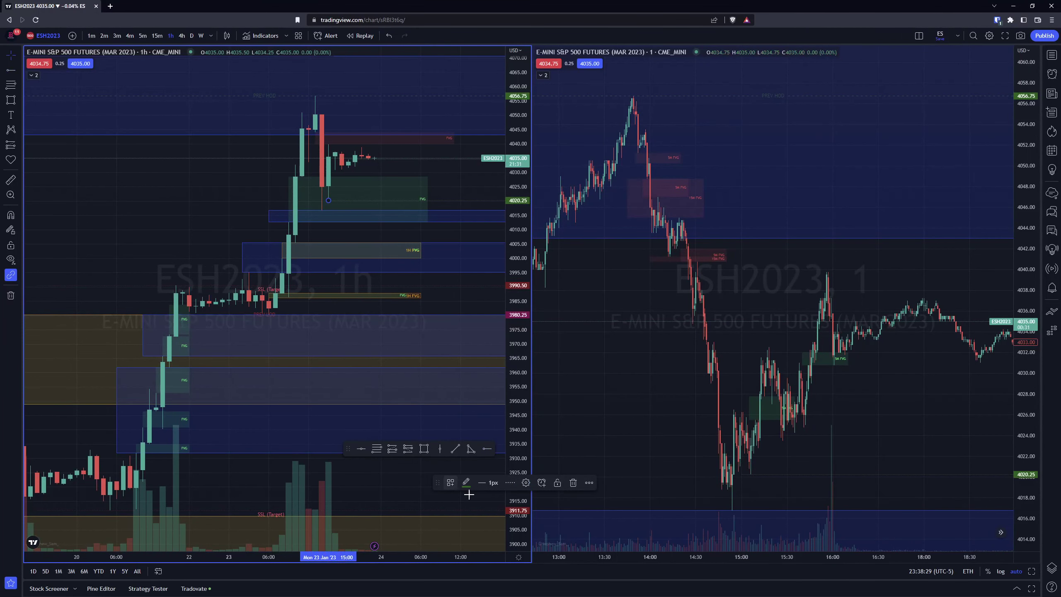
left_click(526, 483)
left_click(497, 365)
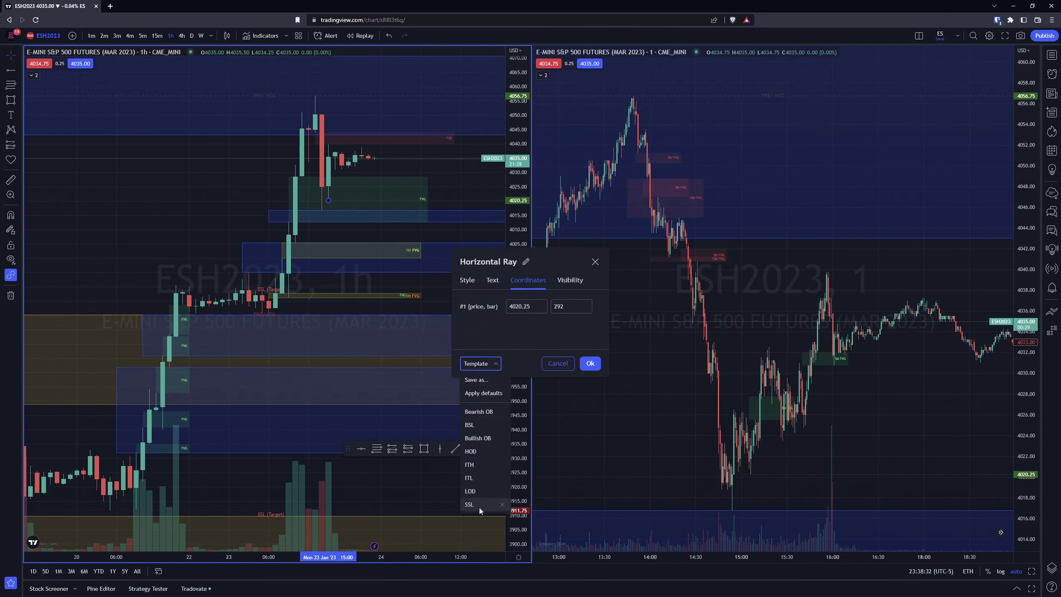
left_click(479, 505)
left_click(590, 363)
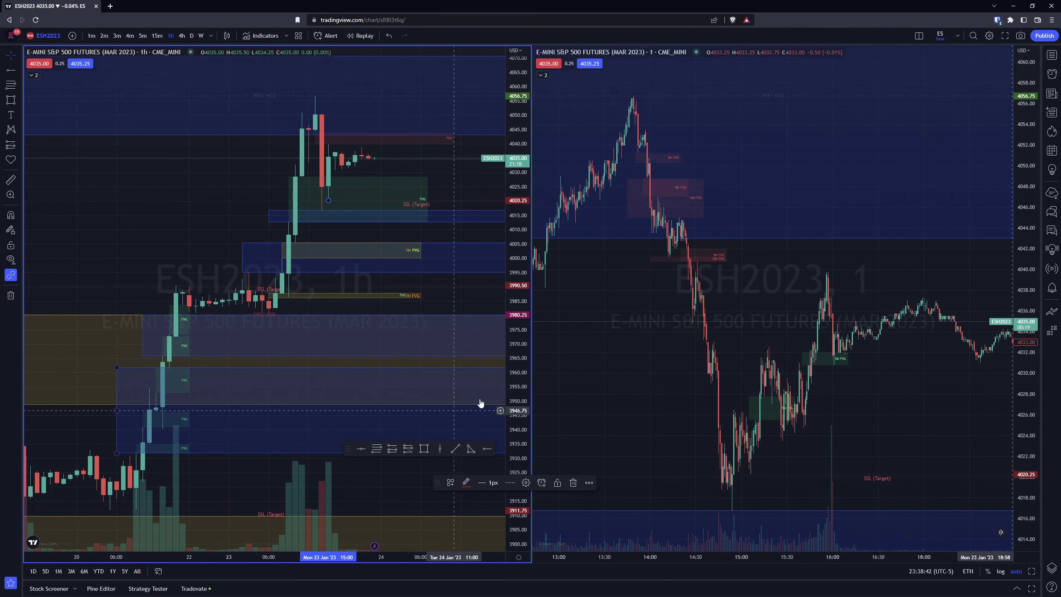
Draw a 1h FVG rectangle over the bearish gap from 4039.75 to 4044.00, spanning 23 January 13:00 to 24 January 11:00
left_click(338, 147)
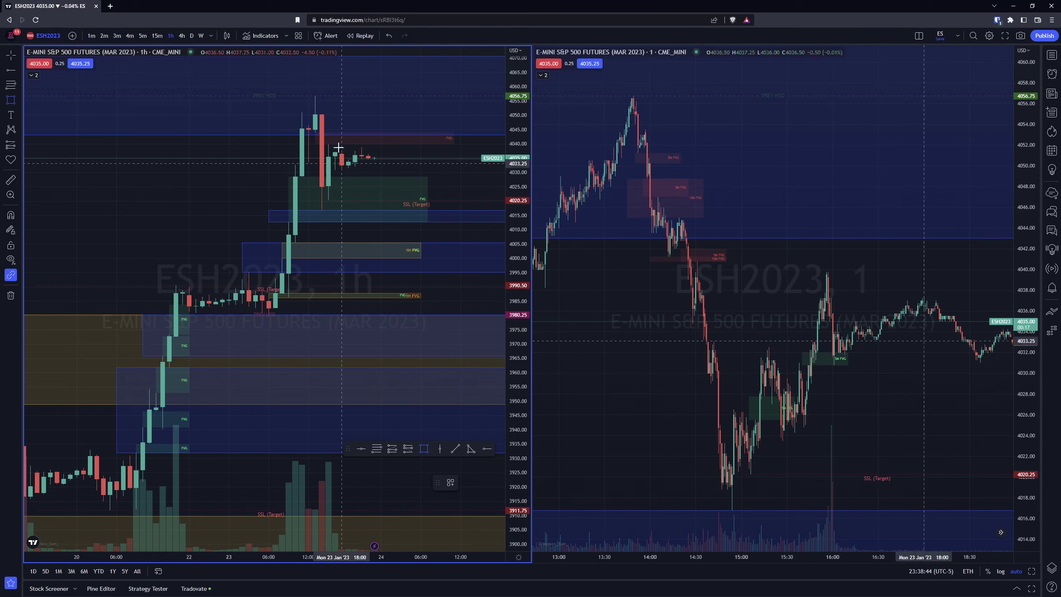
mouse_move(316, 132)
left_mouse_down()
mouse_move(329, 144)
mouse_move(454, 138)
left_mouse_up()
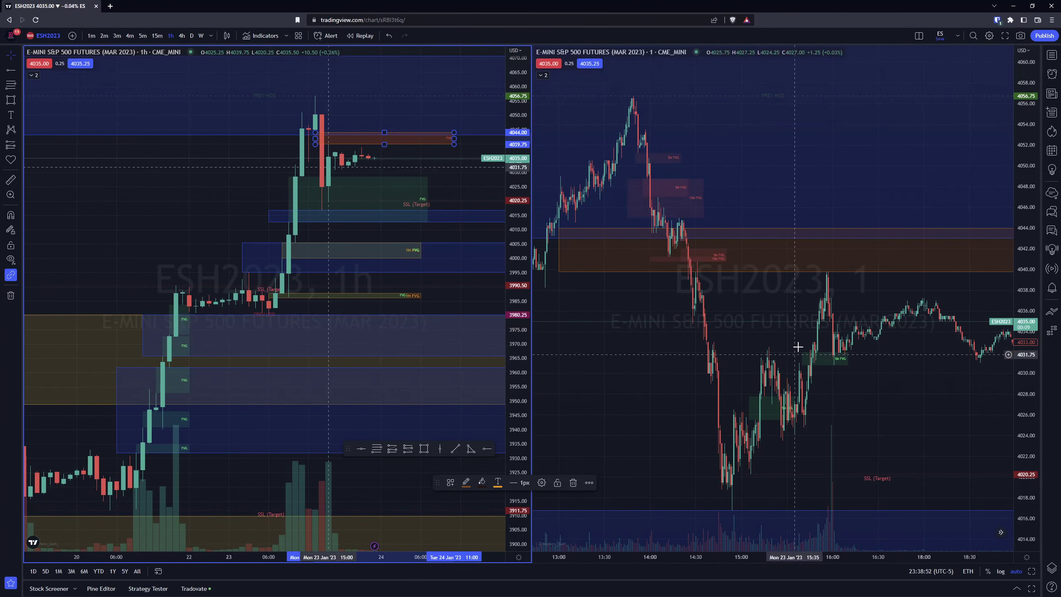
scroll(765, 218, "up", 3)
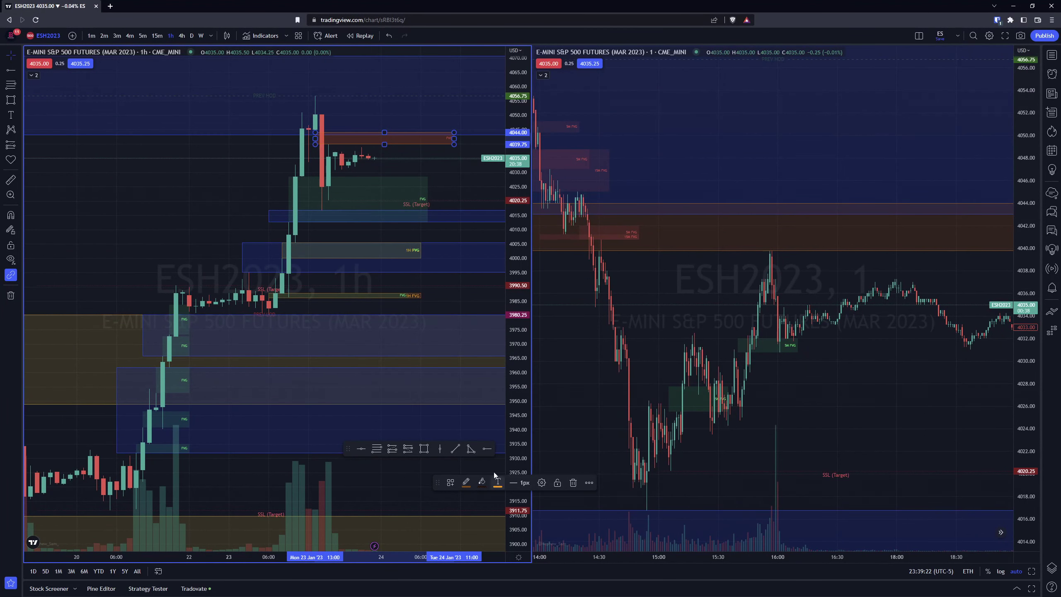
left_click(541, 483)
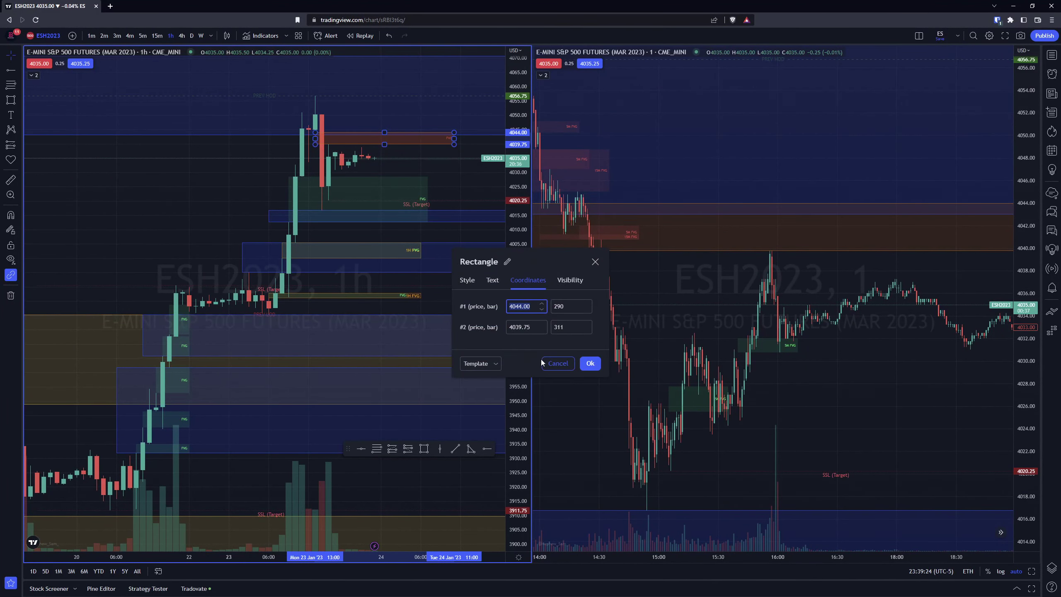
left_click(496, 364)
left_click(475, 422)
left_click(589, 362)
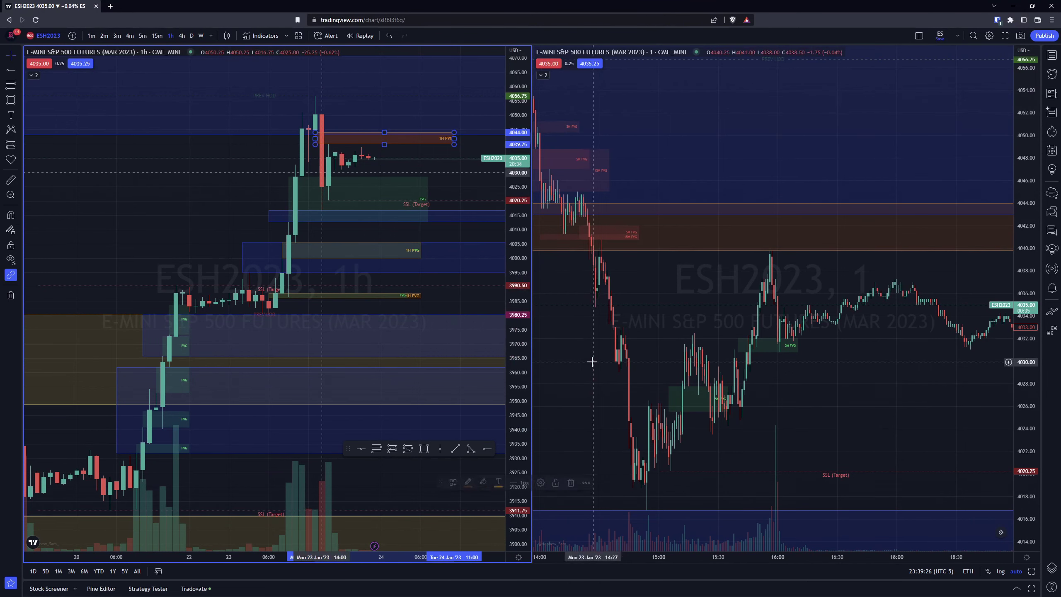
left_click(434, 180)
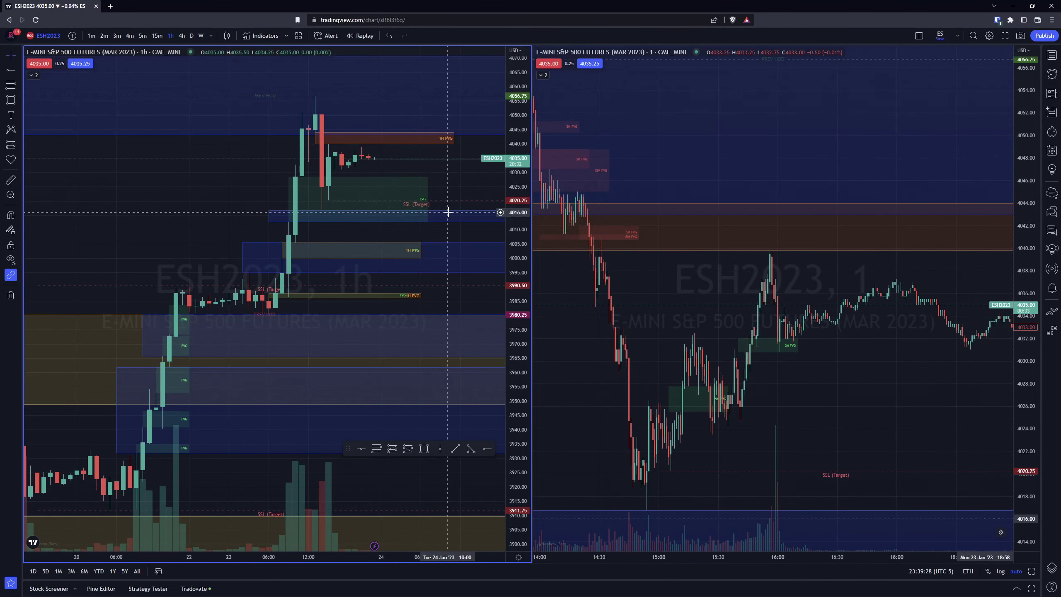
Shorten the bearish 1h FVG rectangle between 4039.75 and 4044.00 so it ends on 24 January at 07:00
left_click_drag(454, 139, 434, 139)
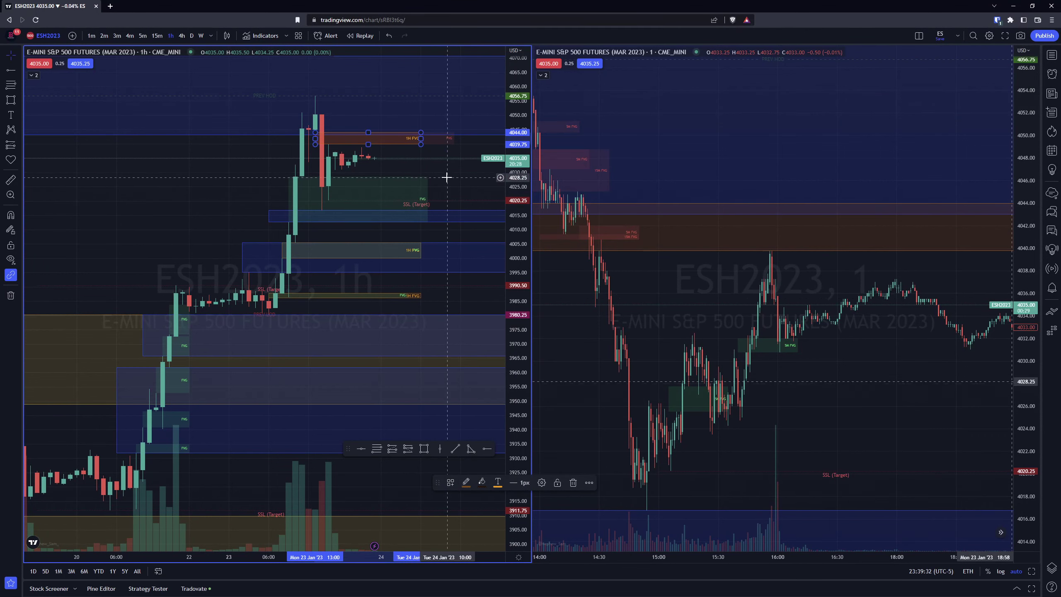
left_click(409, 263)
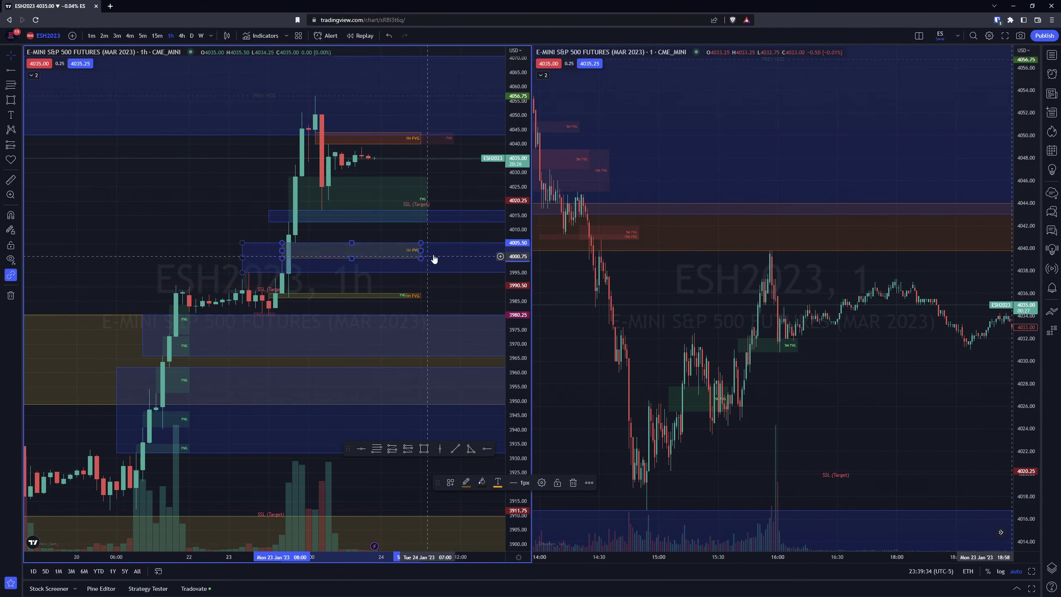
left_click_drag(421, 139, 428, 139)
left_click(455, 184)
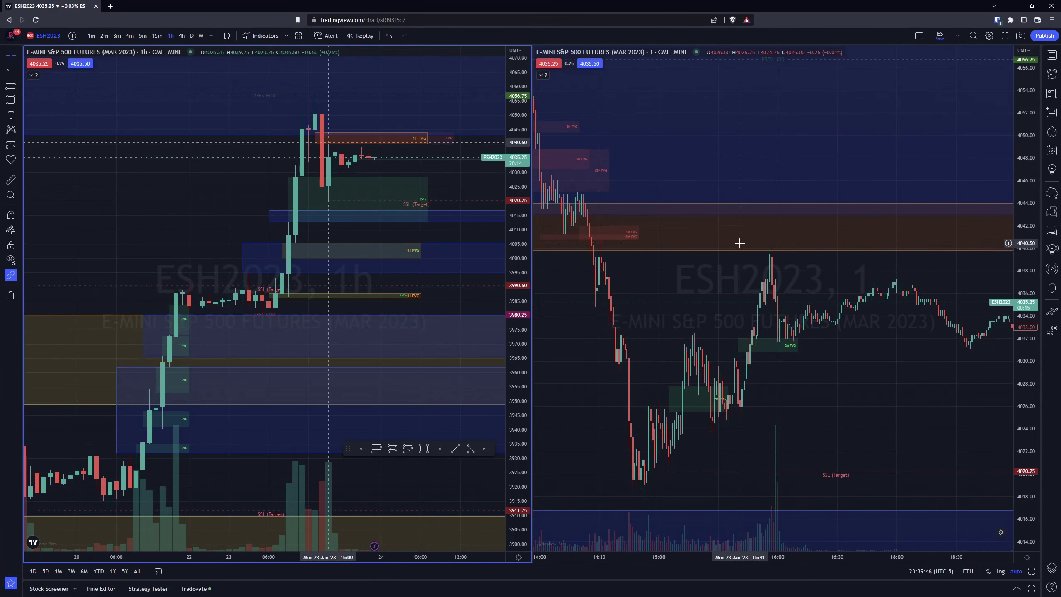
Expand the 1-hour chart's indicator list and review the FVG indicator's input settings
scroll(706, 233, "down", 3)
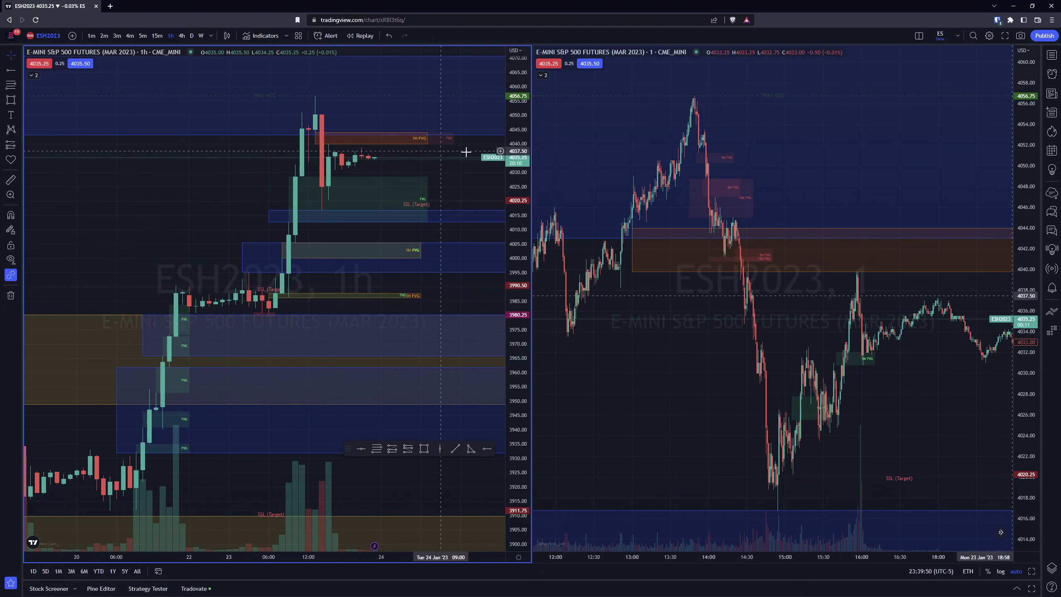
scroll(750, 282, "up", 4)
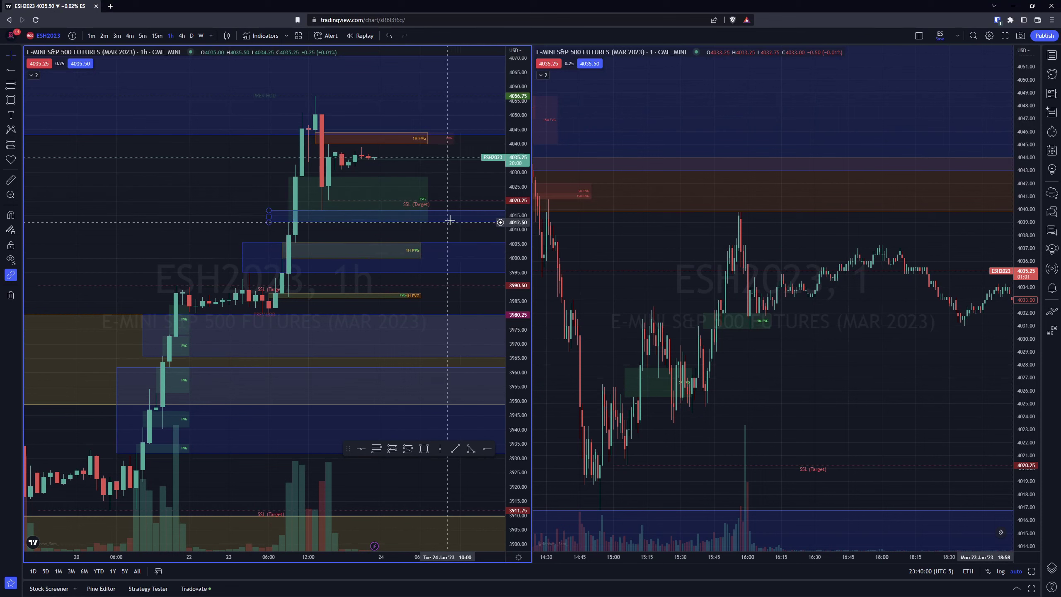
left_click_drag(460, 179, 415, 176)
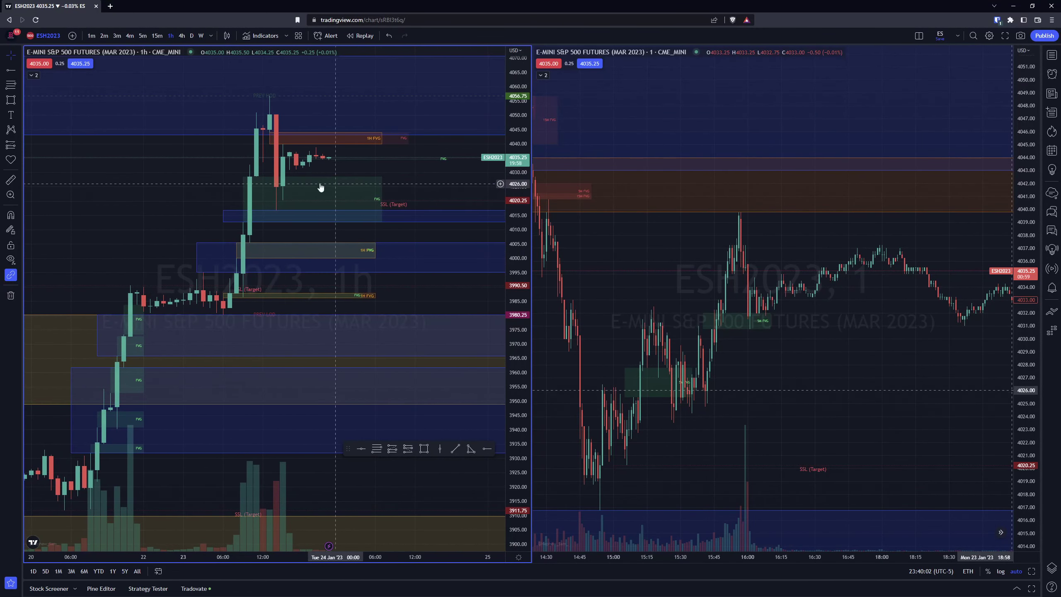
left_click(33, 76)
left_click(293, 86)
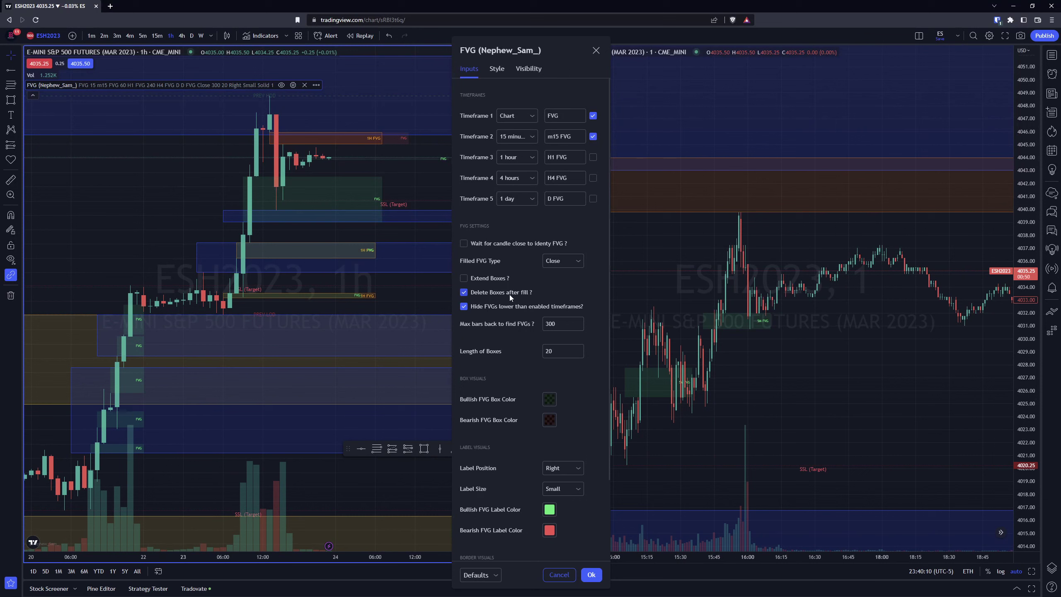
left_click(596, 51)
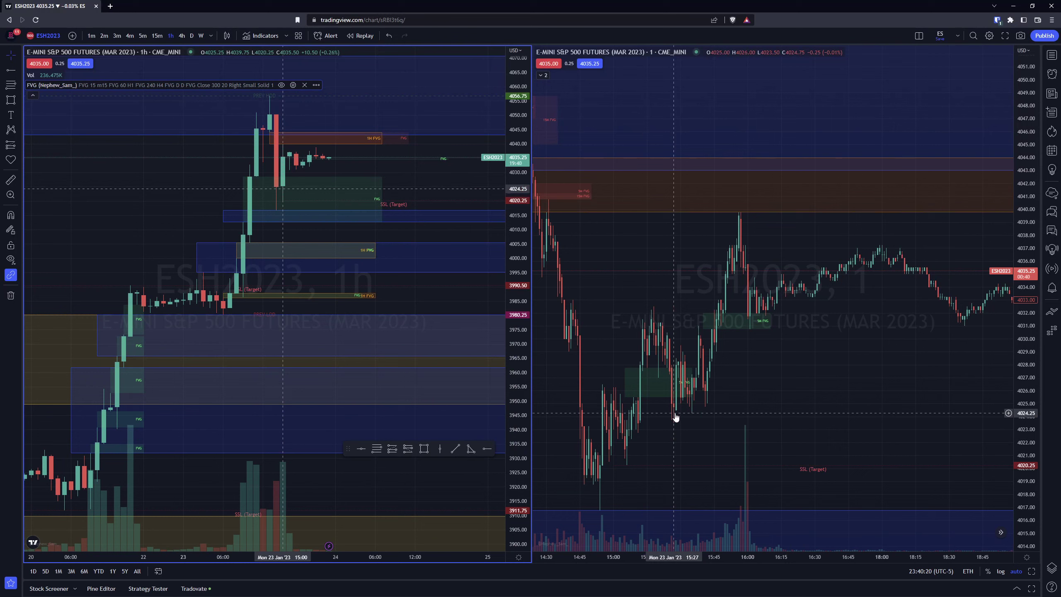
Examine the 23 January afternoon price action on the 1-minute chart against the 1-hour gap rectangles
left_click(382, 139)
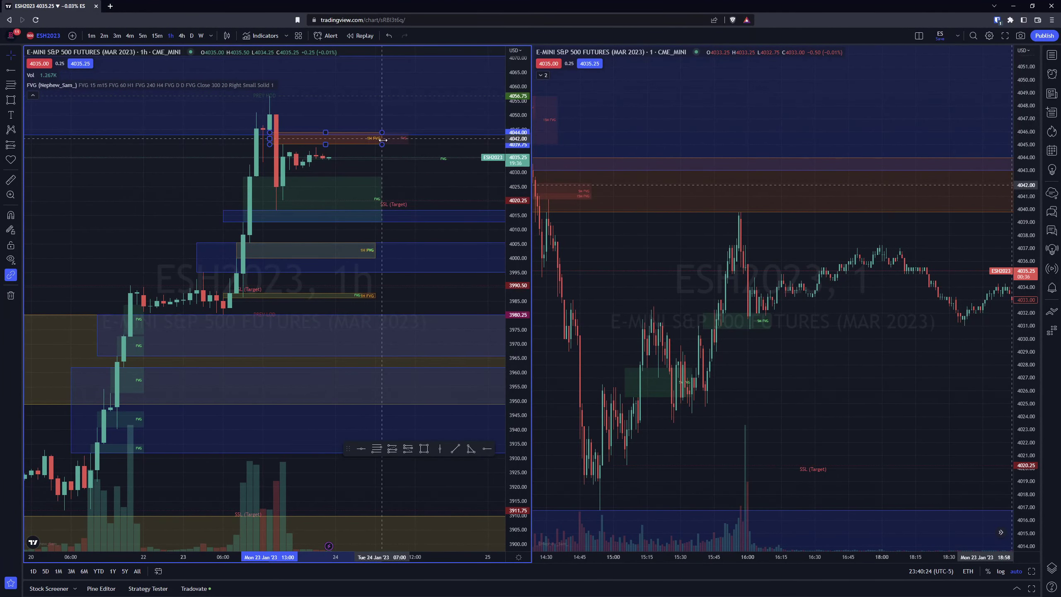
left_click(422, 184)
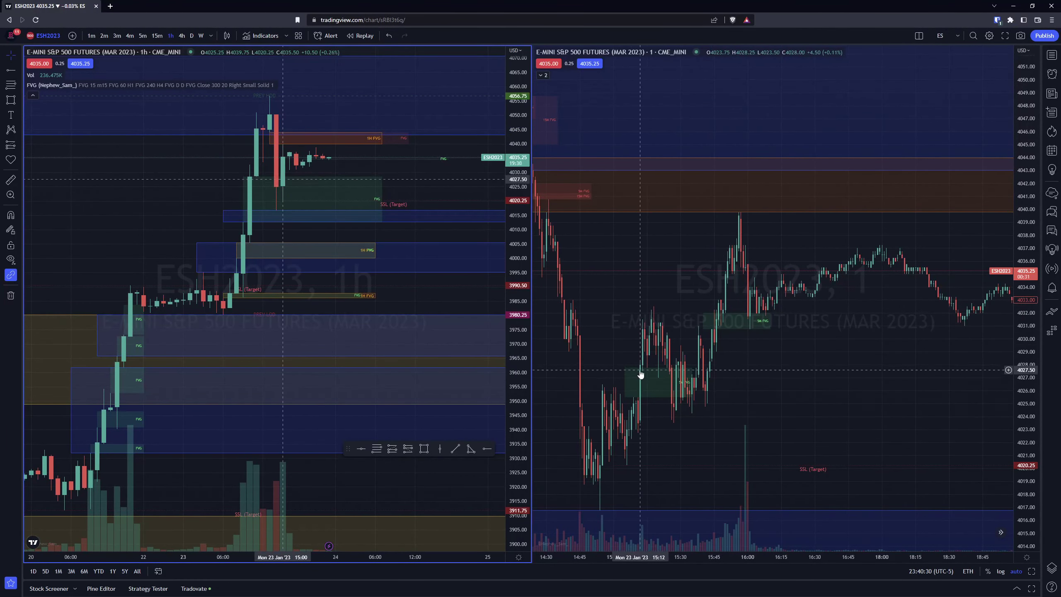
scroll(638, 389, "up", 3)
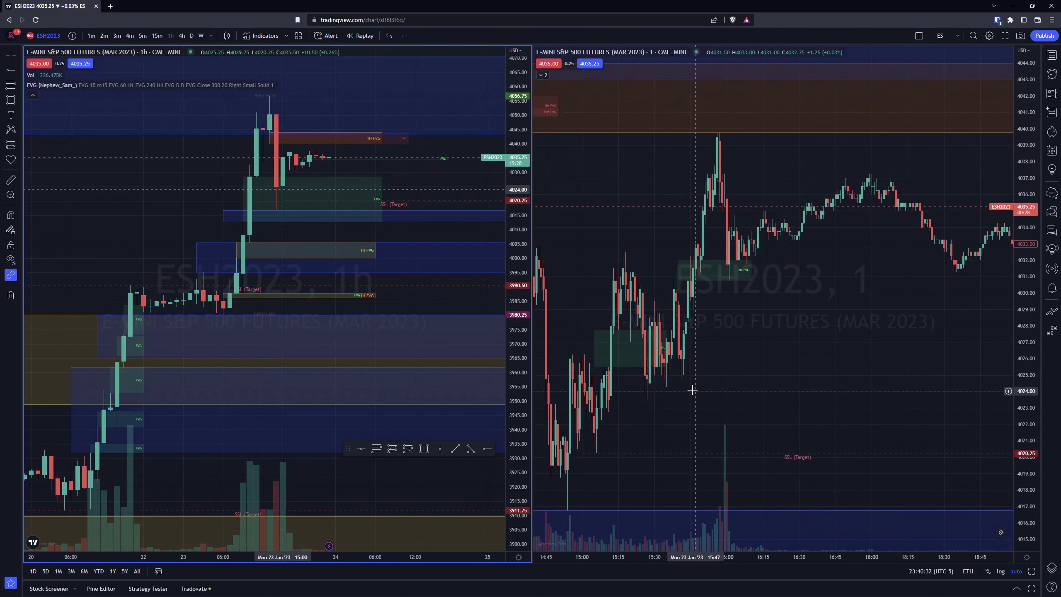
scroll(695, 391, "down", 1)
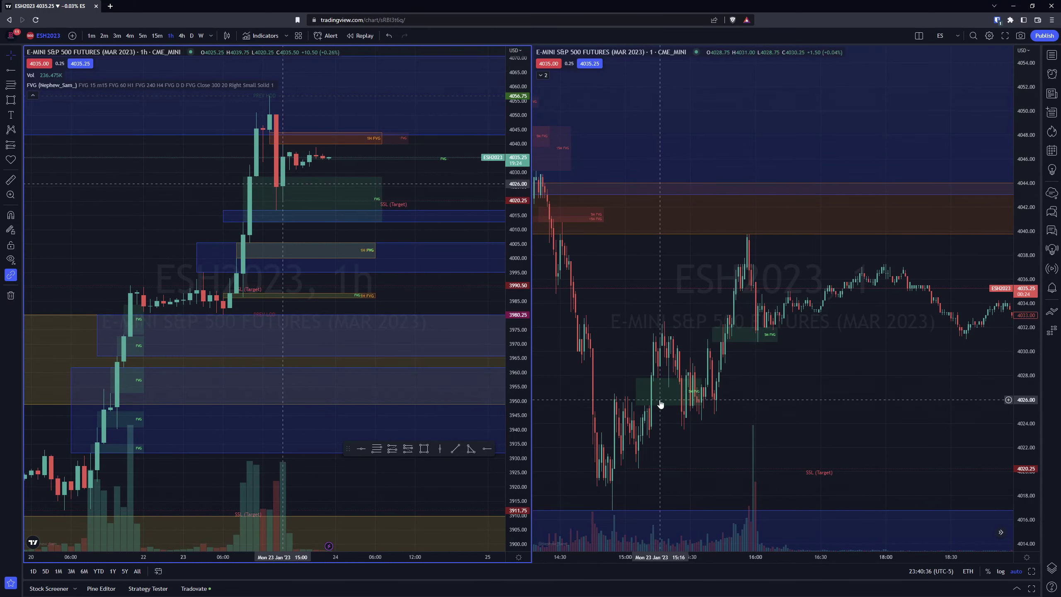
left_click_drag(834, 396, 854, 391)
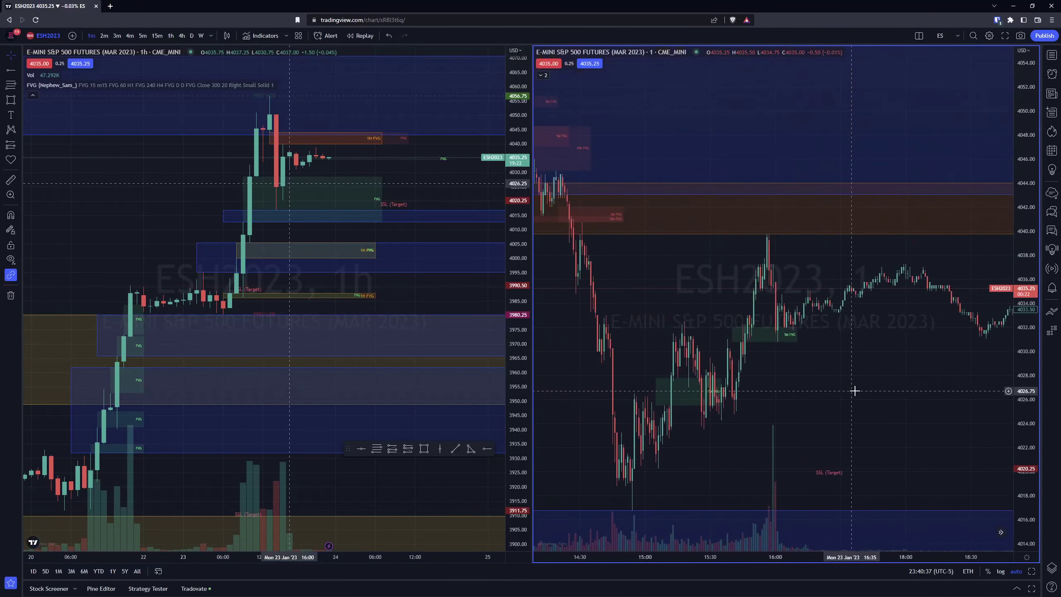
scroll(869, 390, "down", 2)
scroll(876, 391, "up", 1)
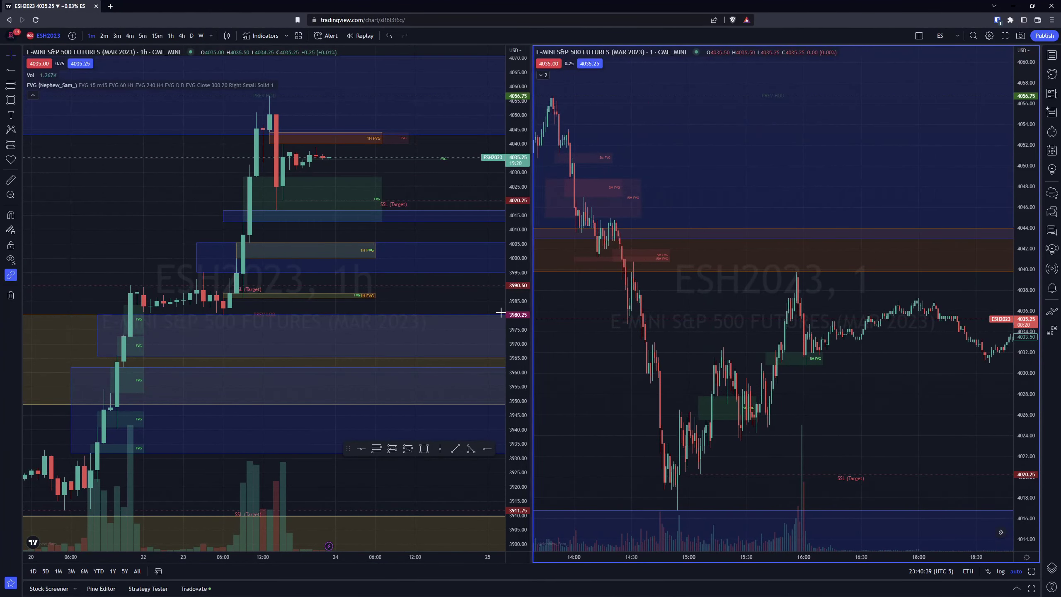
left_click(421, 191)
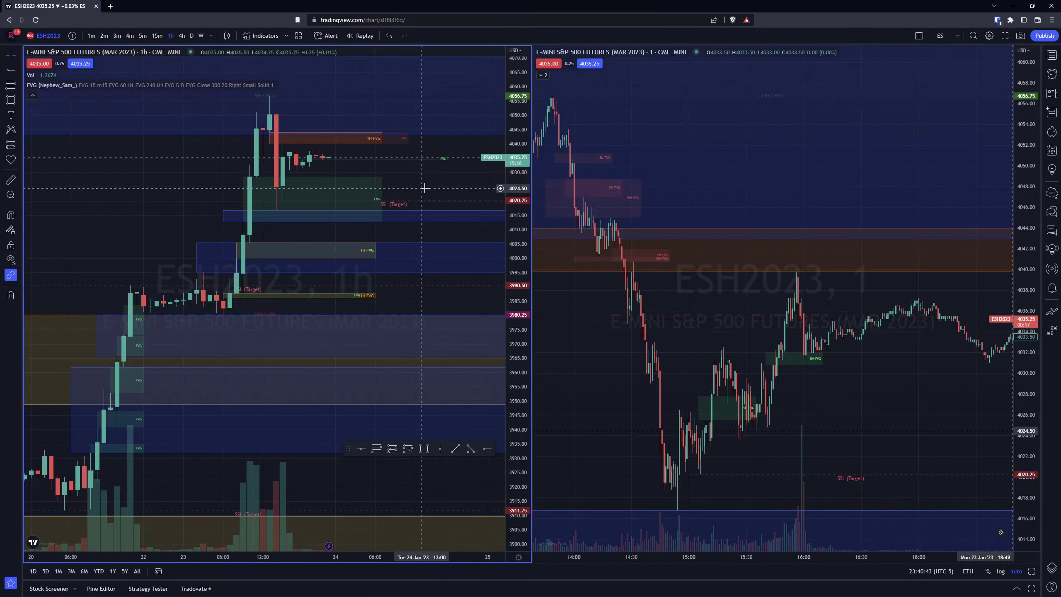
Draw a rectangle from 3952.75 to 3961.75, 20 January 12:00 to 24 January 11:00, and extend the 4039.75–4044.00 rectangle to the same end
scroll(382, 319, "down", 2)
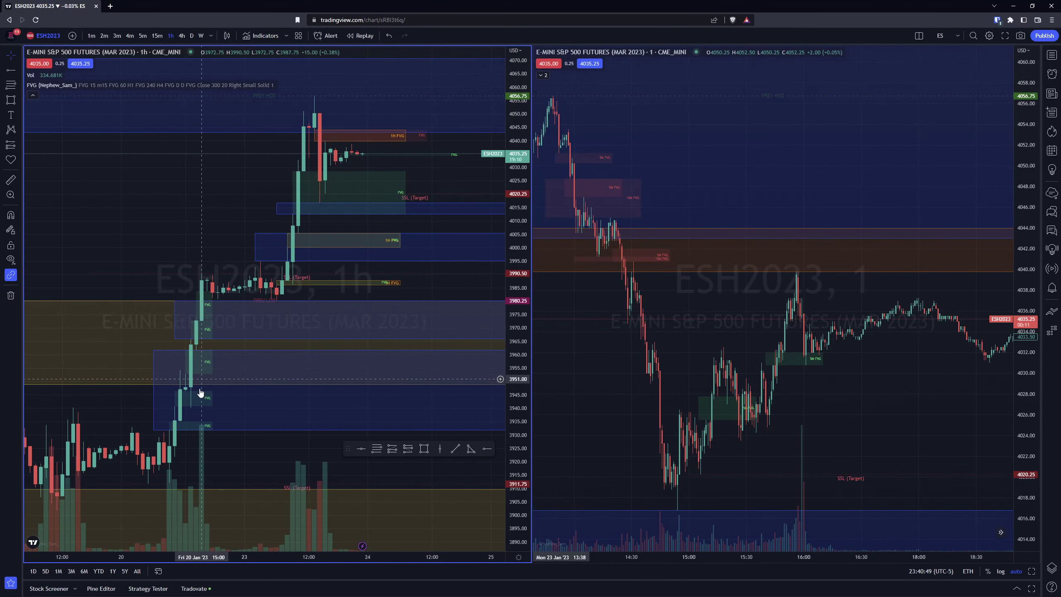
scroll(203, 335, "down", 2)
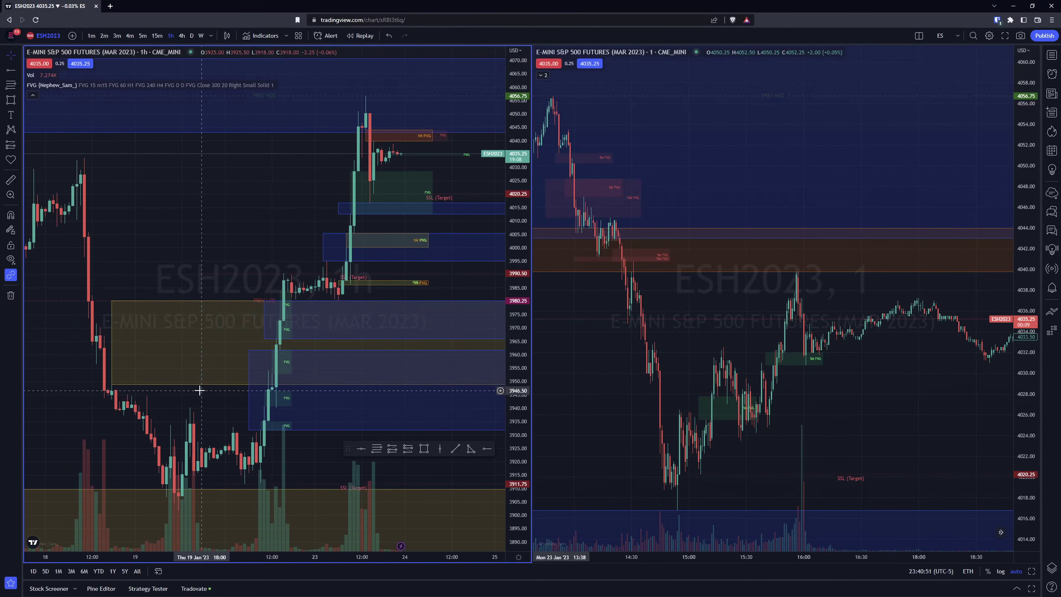
scroll(206, 389, "up", 3)
scroll(206, 389, "down", 1)
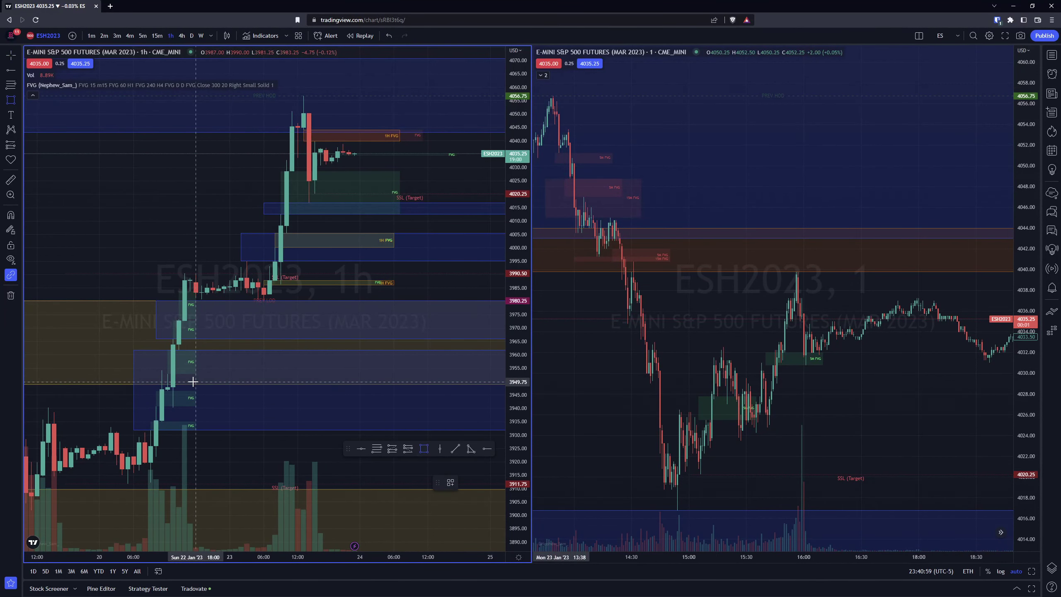
key("ctrl")
mouse_move(167, 372)
left_mouse_down()
mouse_move(180, 356)
mouse_move(423, 361)
left_mouse_up()
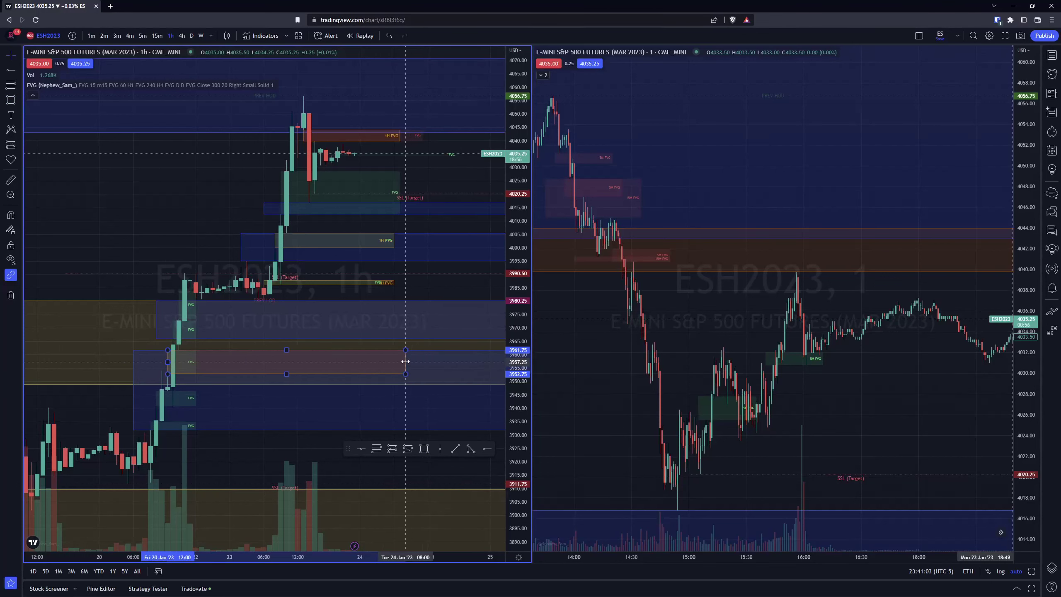
left_click_drag(304, 130, 416, 142)
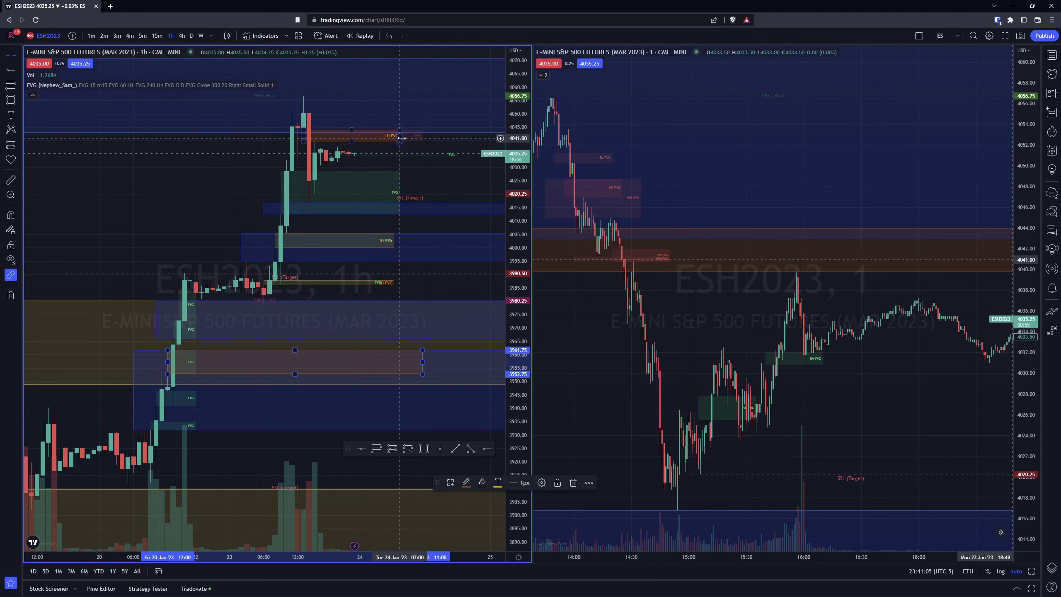
Apply the 1h FVG template to the rectangle between 3952.75 and 3961.75
left_click(423, 368)
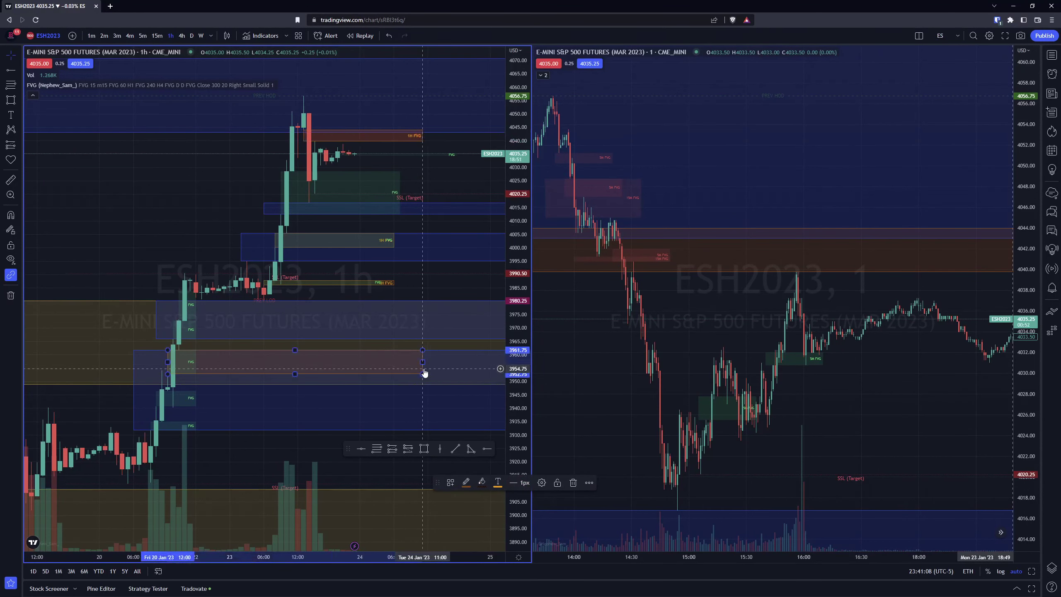
left_click(546, 484)
left_click(493, 364)
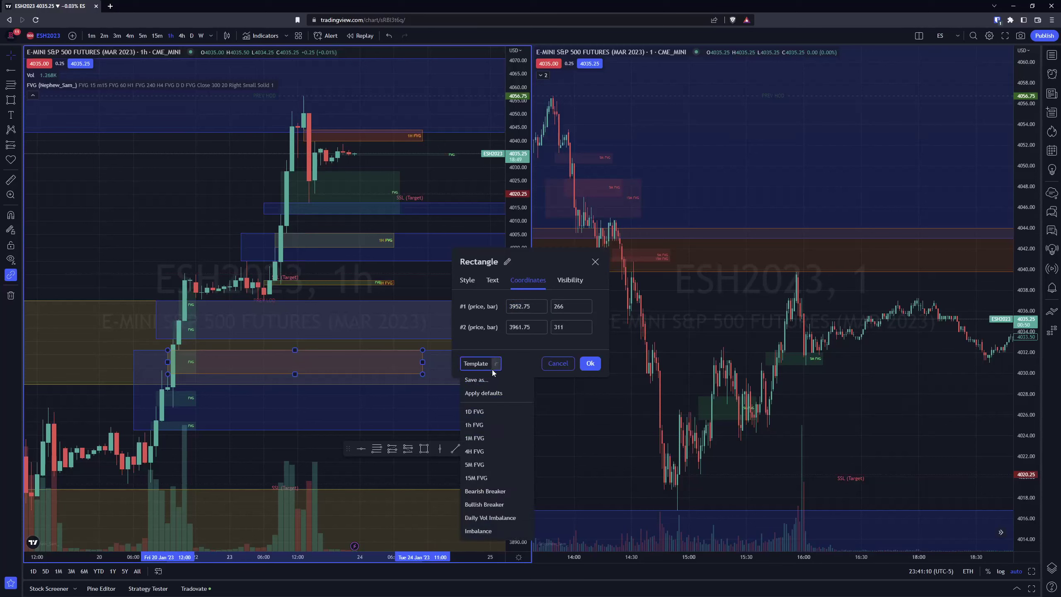
left_click(474, 425)
left_click(590, 363)
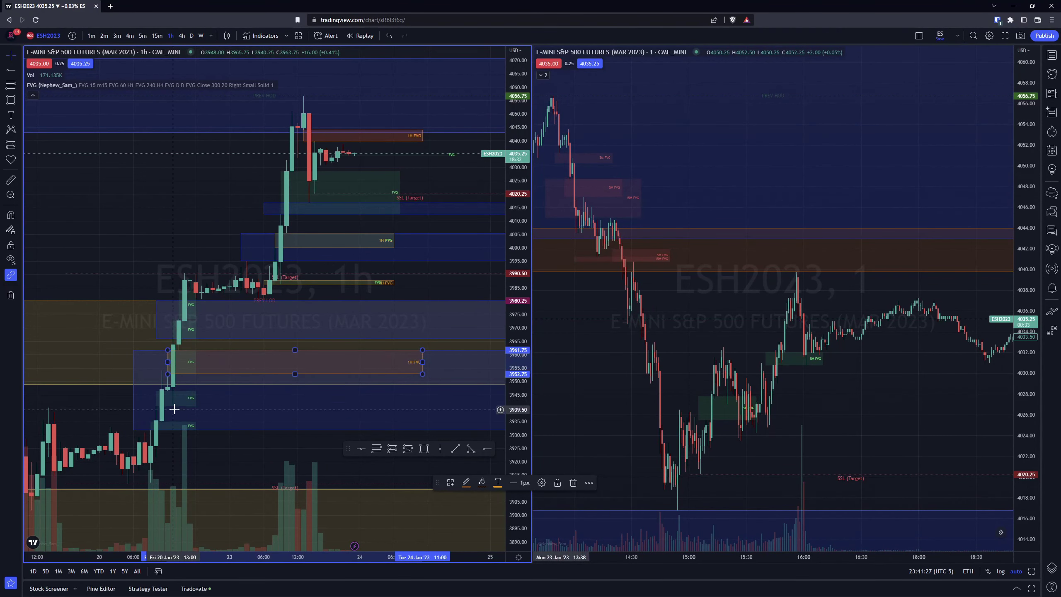
Draw a 1h FVG rectangle over the gap from 3940.75 to 3946.50, spanning 20 January 10:00 to 24 January 11:00
scroll(234, 397, "down", 2)
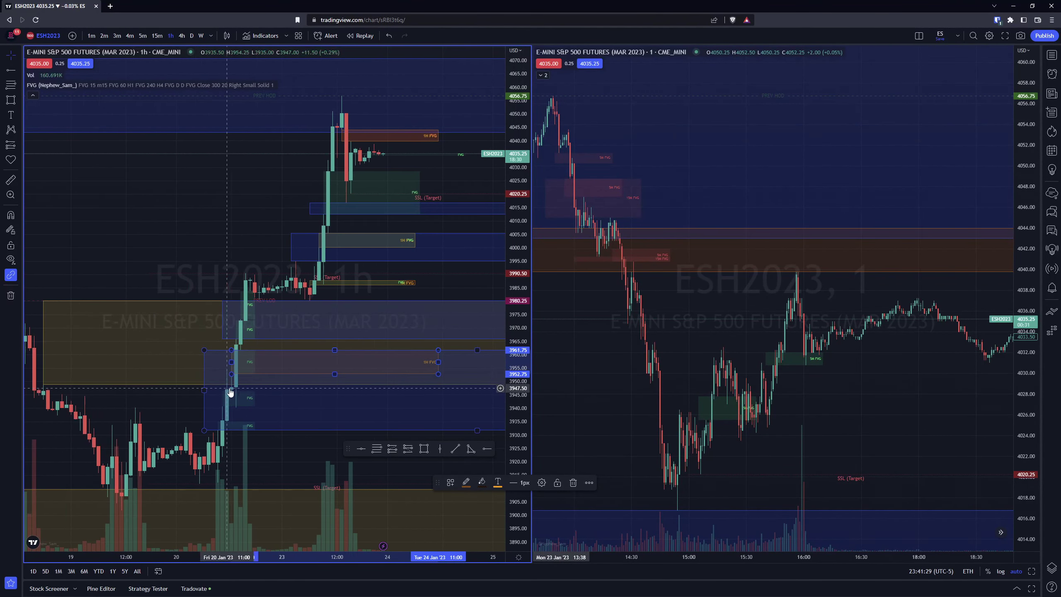
left_click(424, 449)
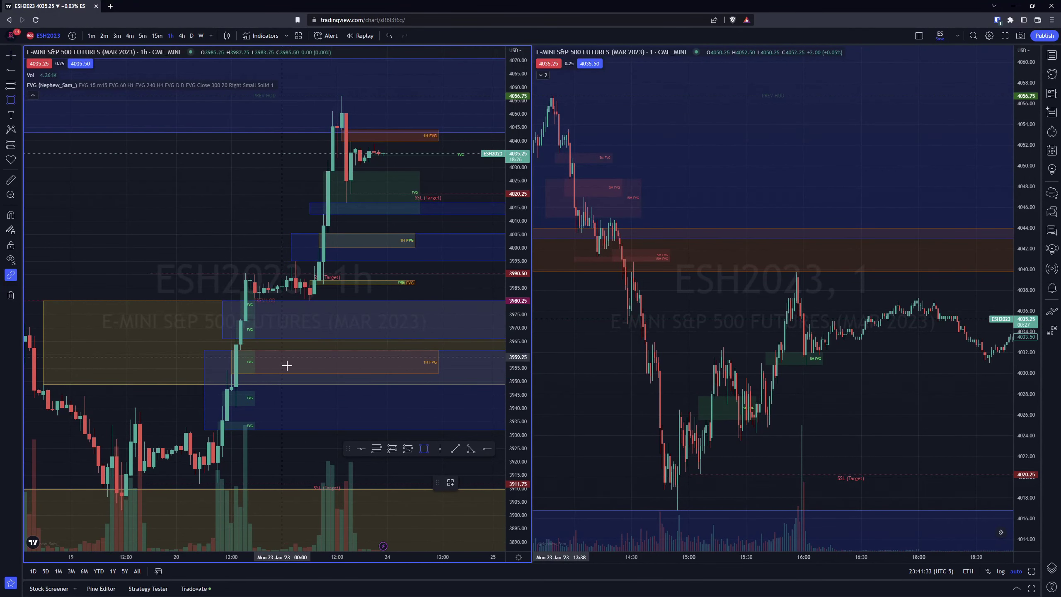
left_click(222, 405)
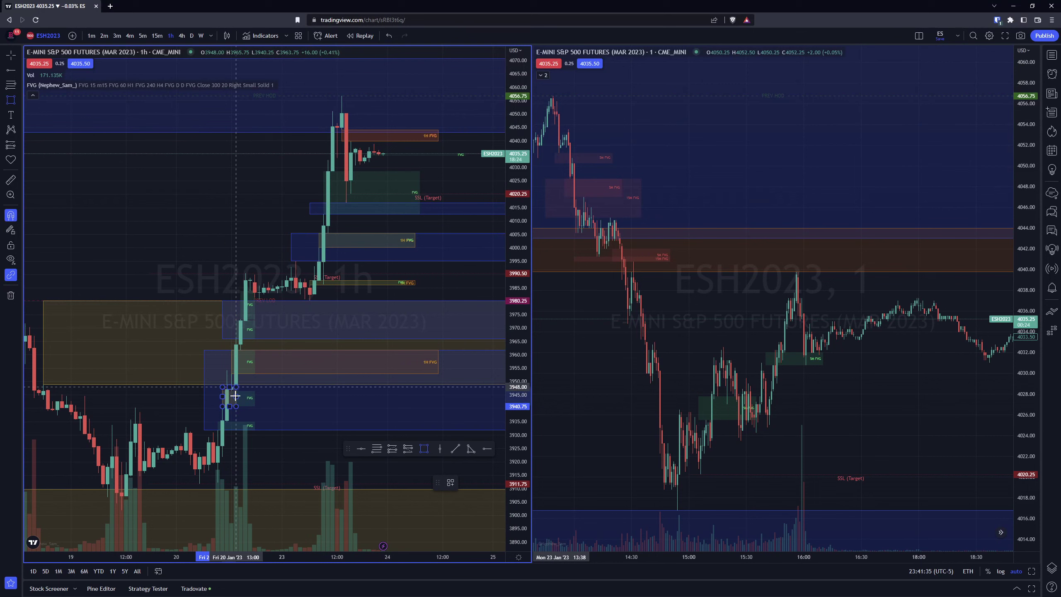
left_click(232, 397)
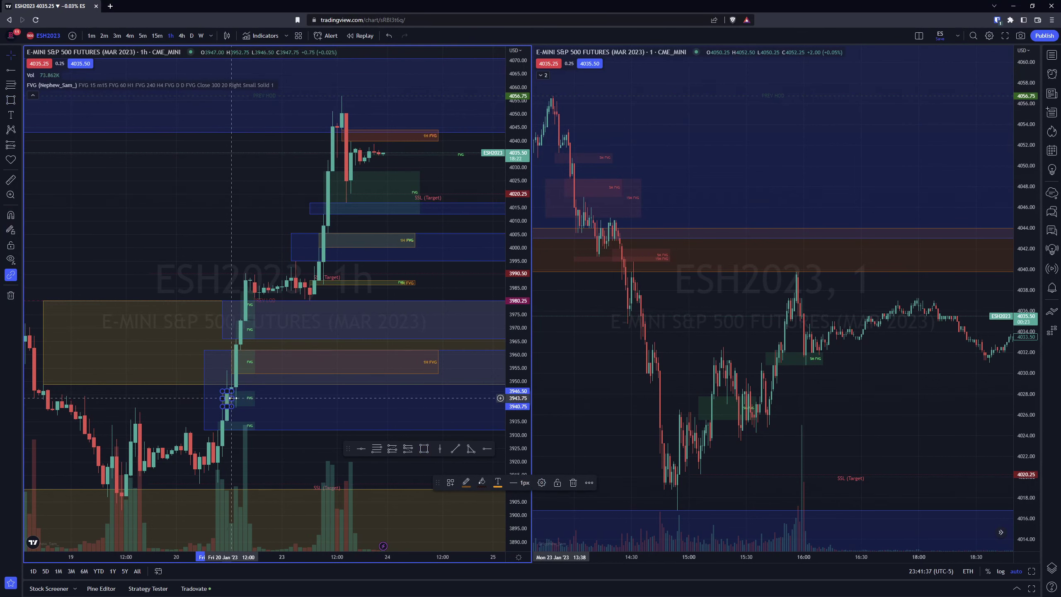
mouse_move(232, 398)
left_mouse_down()
mouse_move(460, 395)
mouse_move(438, 397)
left_mouse_up()
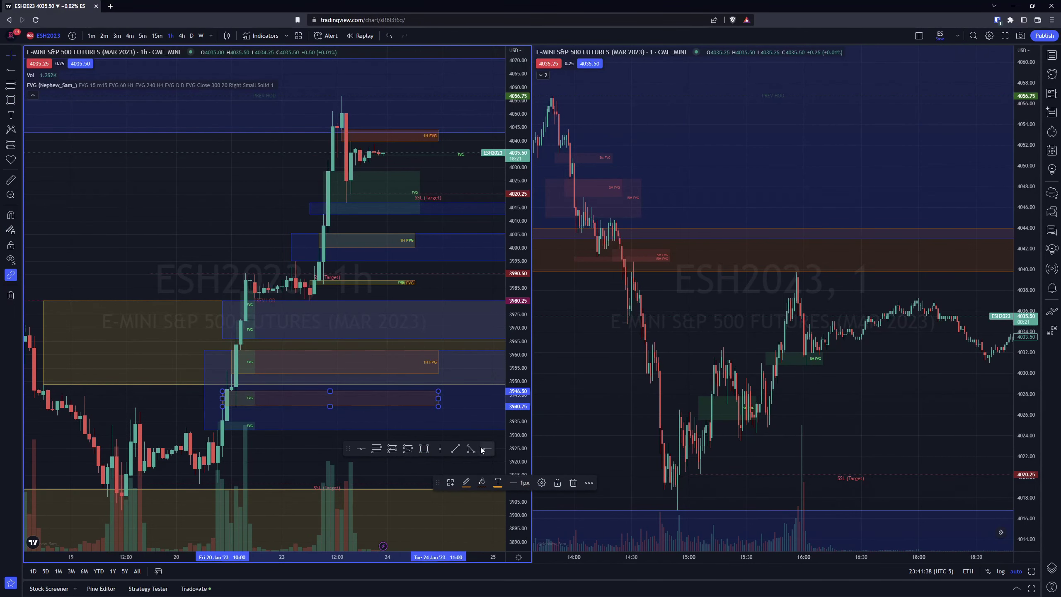
left_click(541, 483)
left_click(493, 364)
left_click(474, 425)
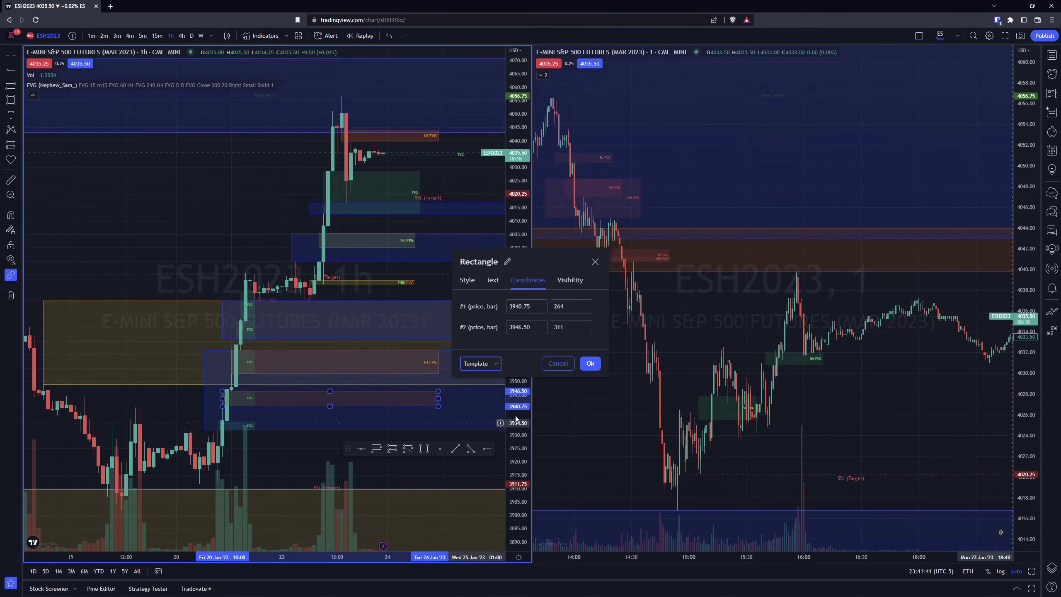
left_click(590, 364)
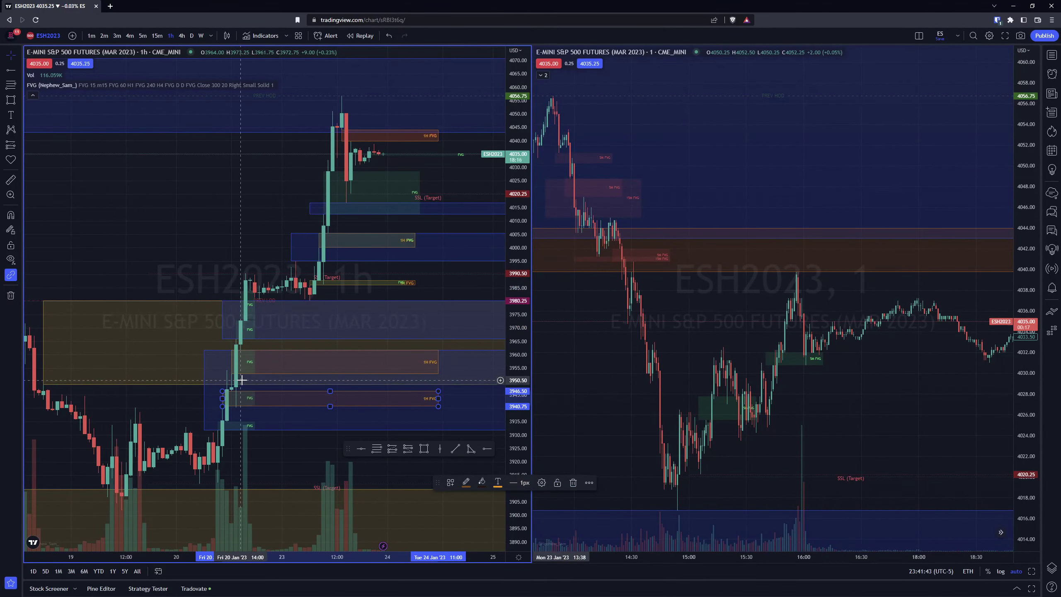
Mark the gap from 3931.75 to 3935.00 with a 1h FVG rectangle spanning 20 January 09:00 to 24 January 11:00
scroll(242, 381, "down", 2)
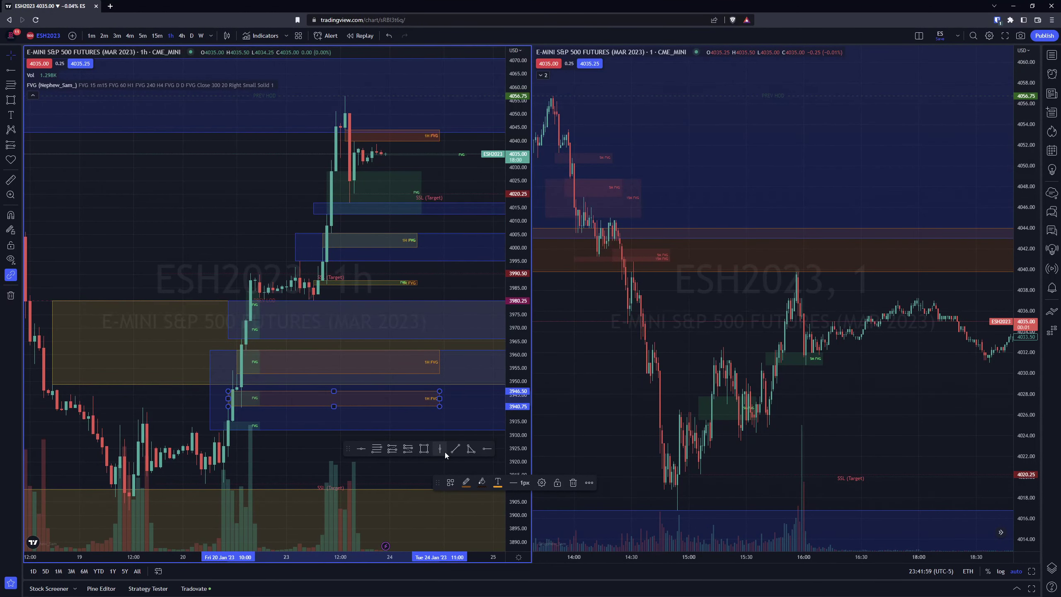
key("alt+shift+r")
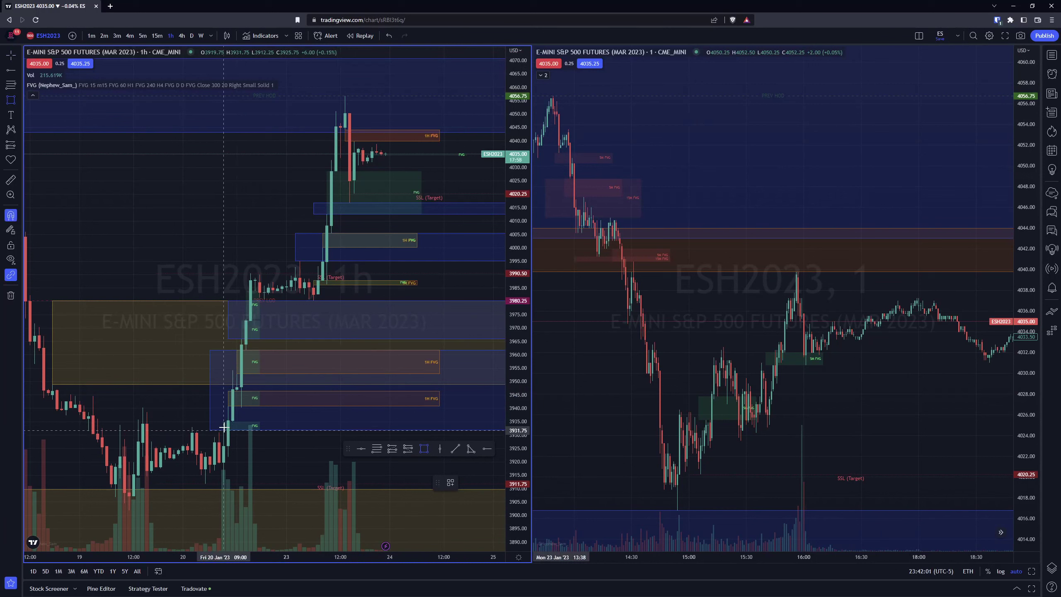
left_click_drag(233, 425, 447, 426)
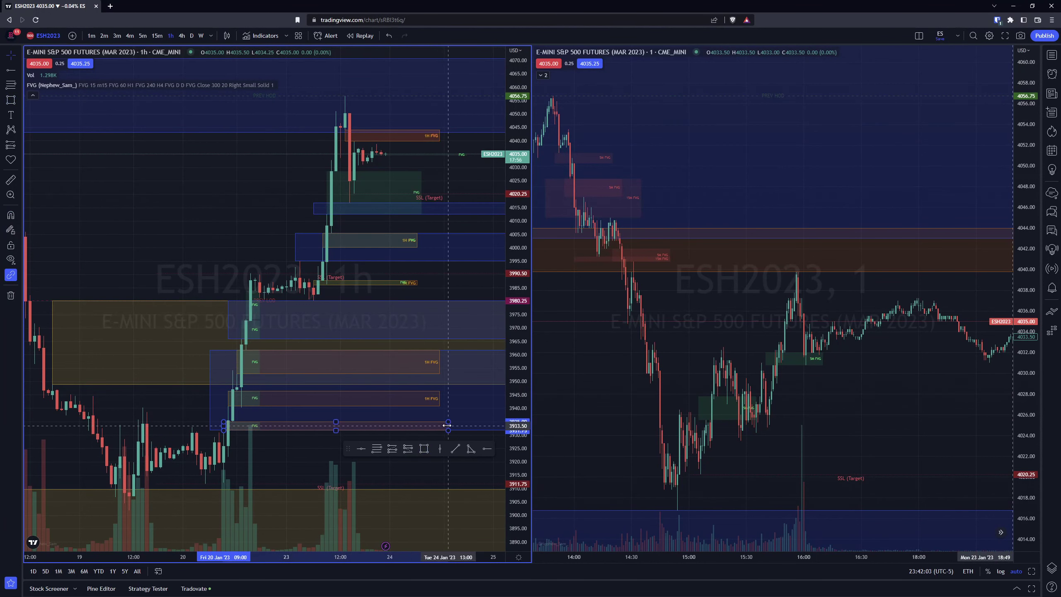
left_click(547, 484)
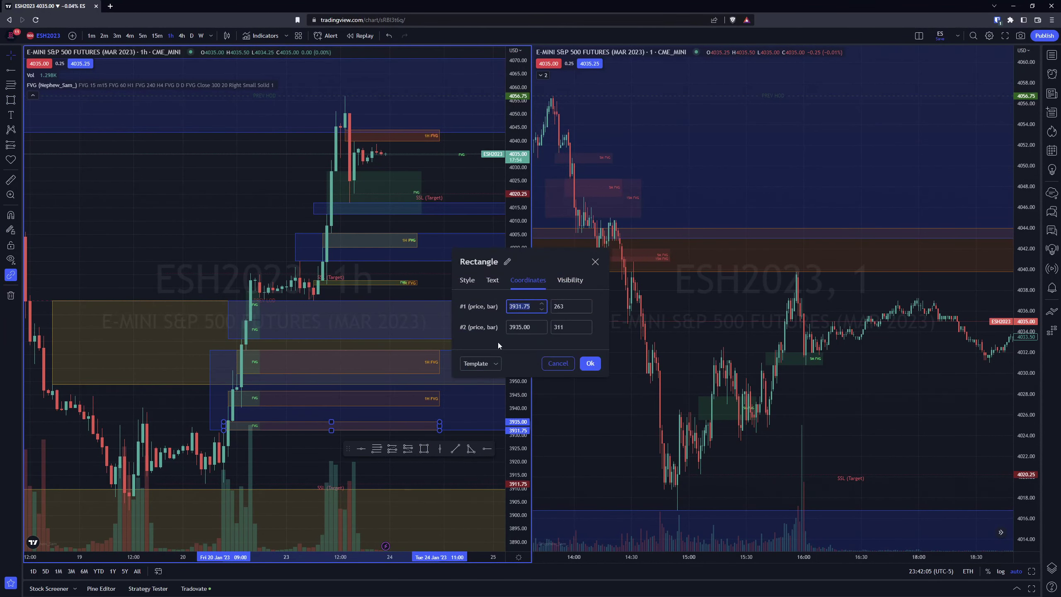
left_click(480, 363)
left_click(477, 425)
left_click(590, 363)
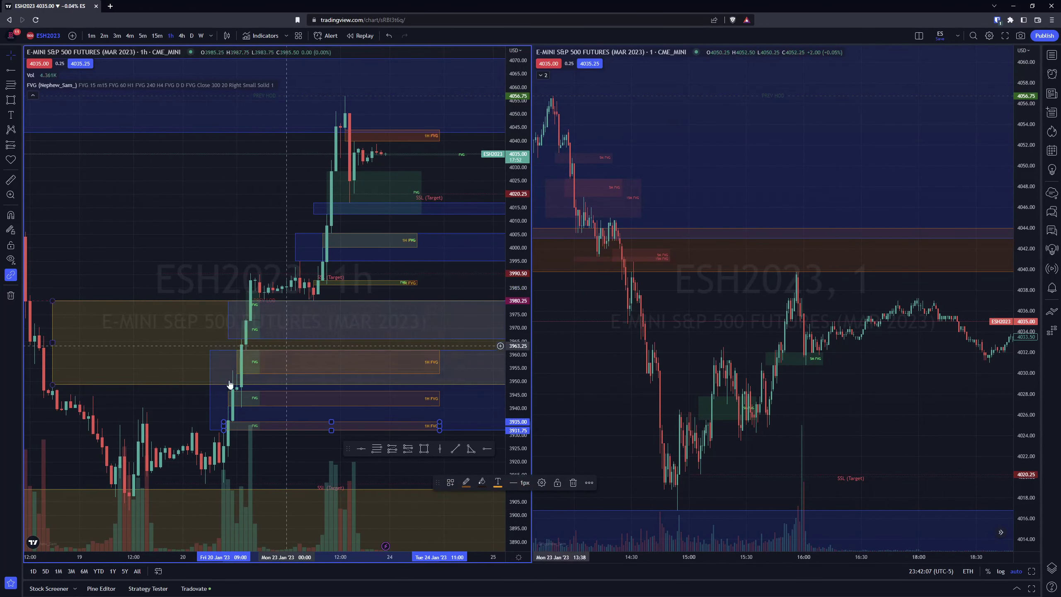
Review the hourly price action back to mid-January around the marked FVG boxes for further unmarked gaps
scroll(277, 407, "down", 3)
scroll(278, 407, "up", 2)
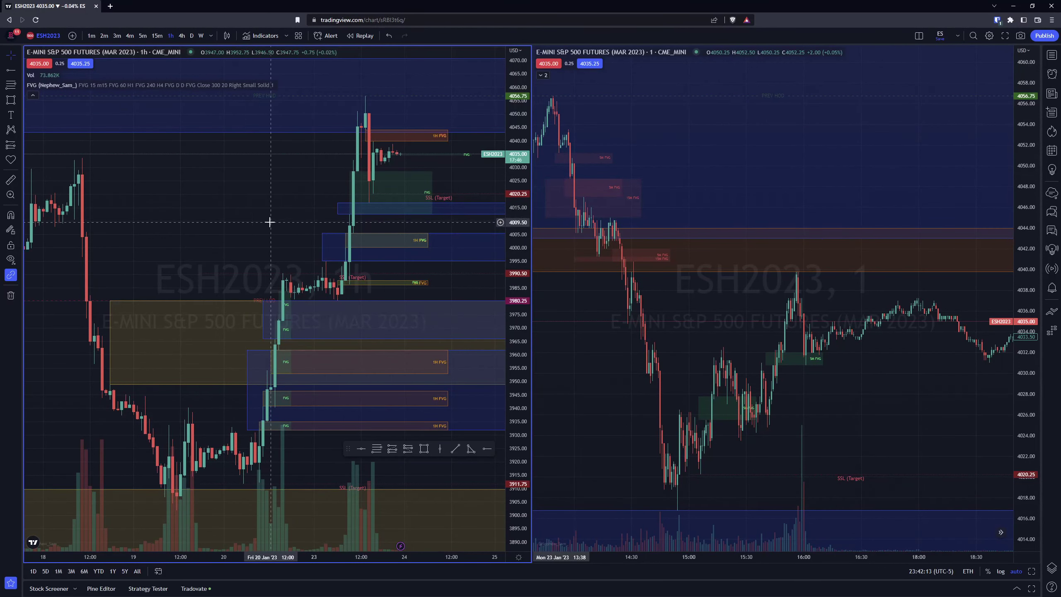
scroll(289, 199, "down", 5)
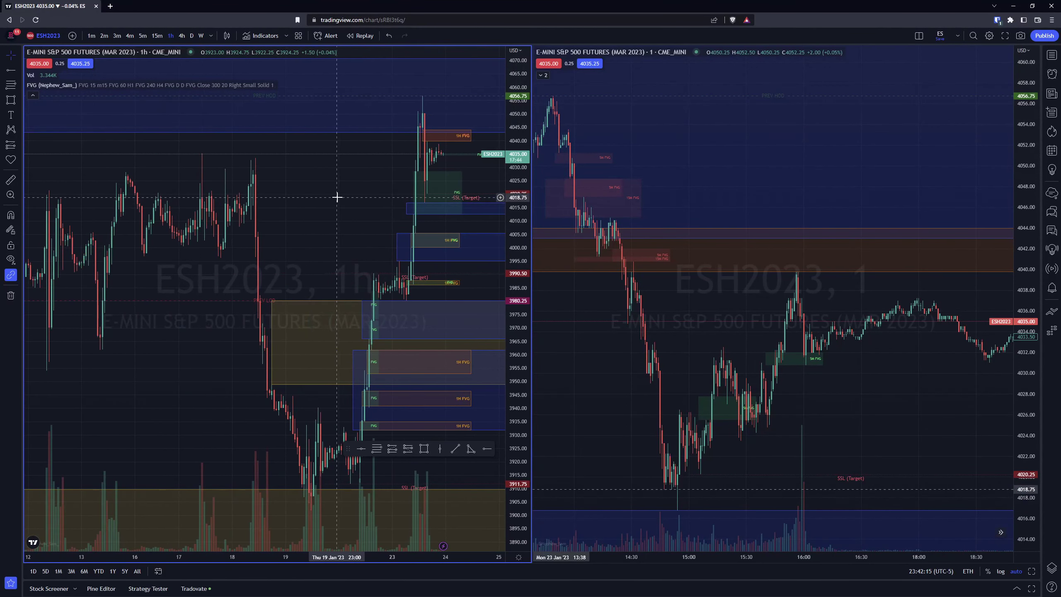
scroll(349, 211, "up", 2)
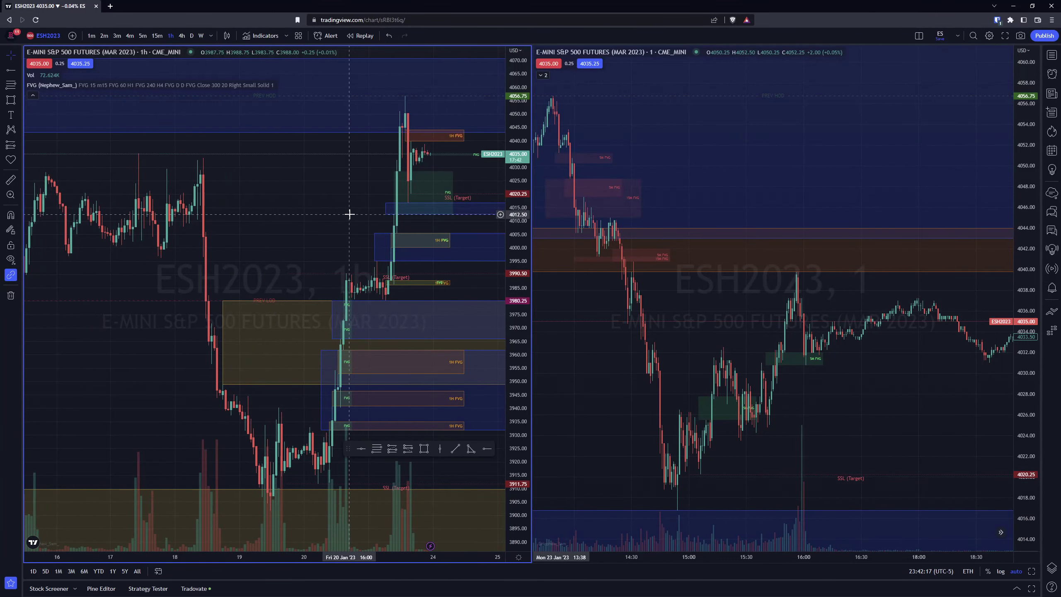
scroll(350, 209, "up", 3)
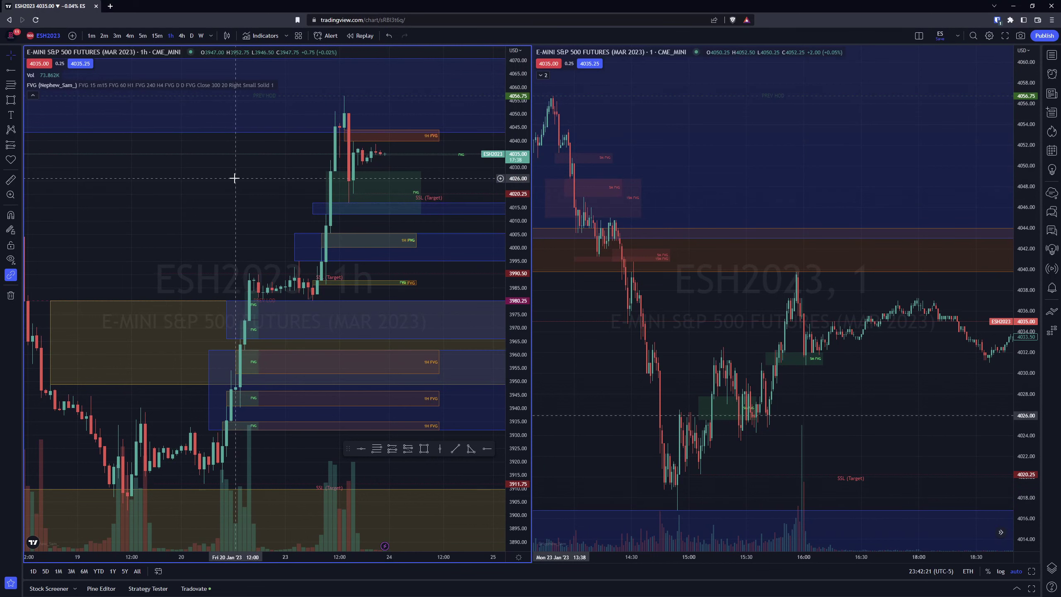
scroll(241, 168, "down", 2)
scroll(251, 167, "down", 2)
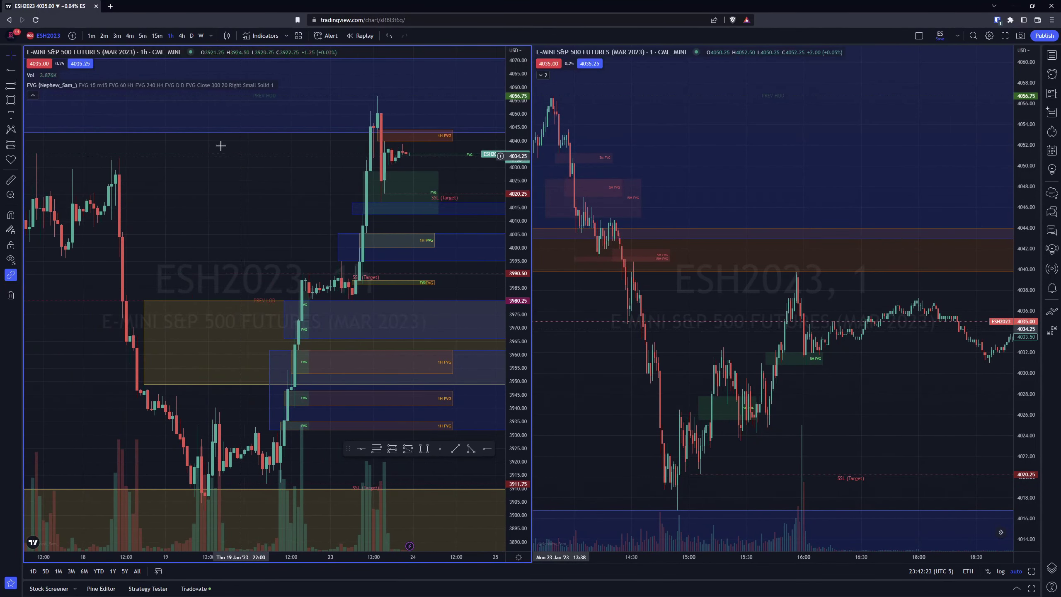
scroll(291, 230, "down", 3)
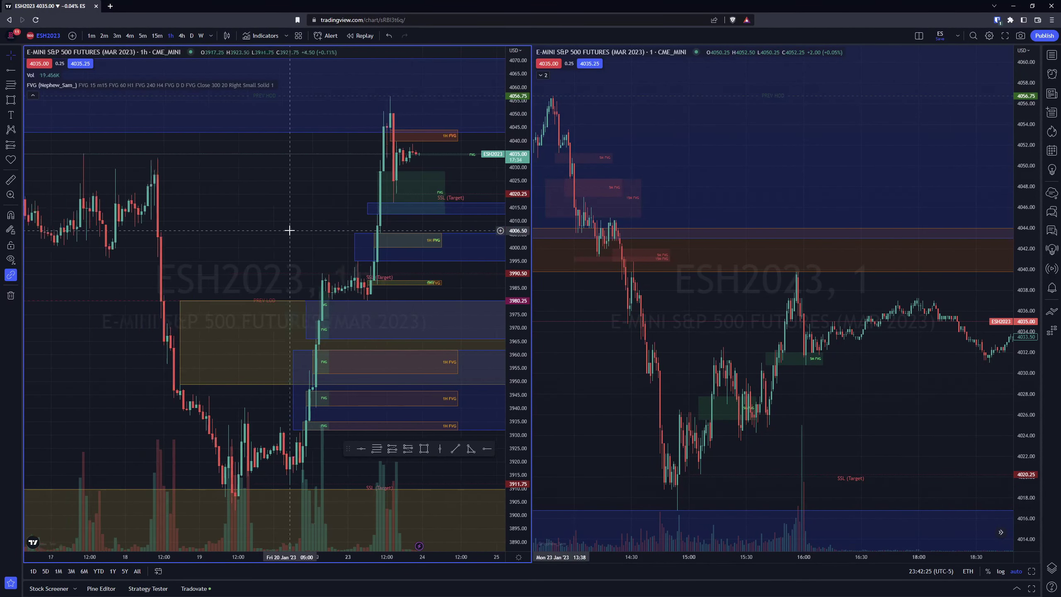
scroll(336, 242, "up", 3)
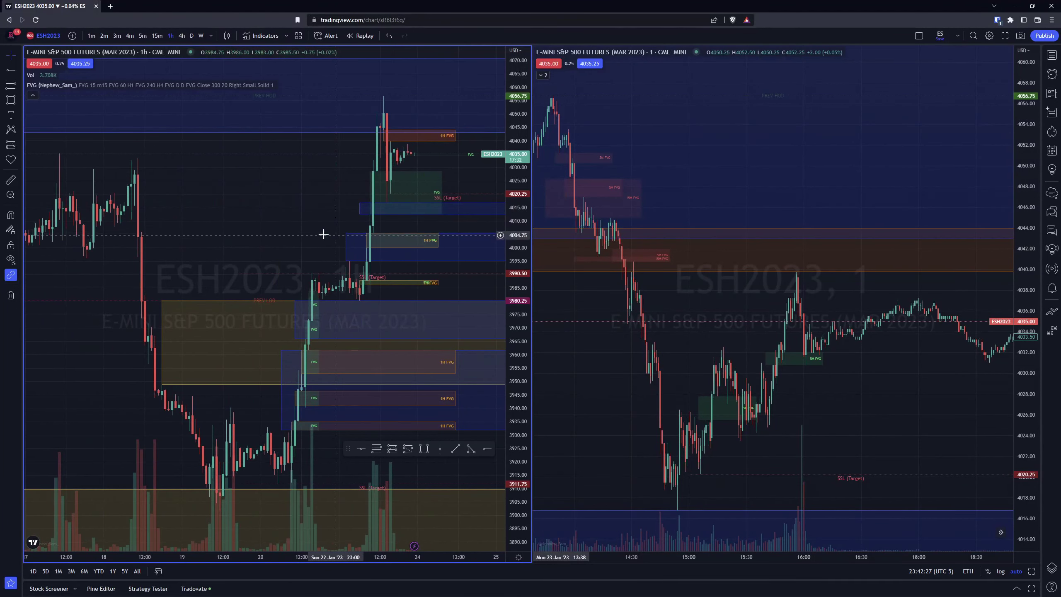
Switch the ES chart from 1h to 15m and draw a rectangle over the gap from 4040.75 to 4041.25, starting 23 January 14:00
left_click(160, 37)
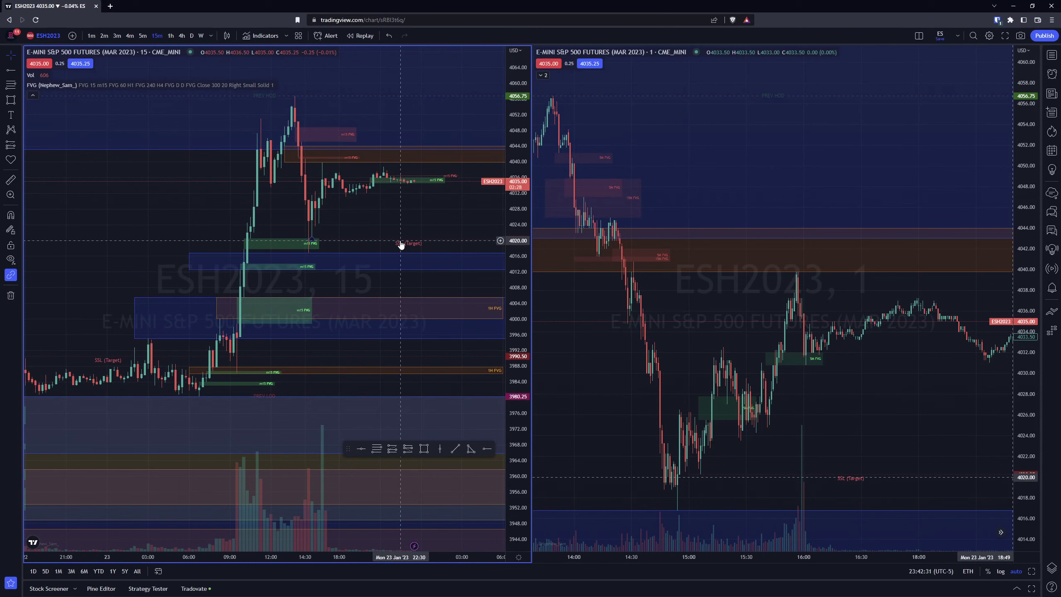
scroll(402, 224, "up", 2)
scroll(403, 226, "down", 2)
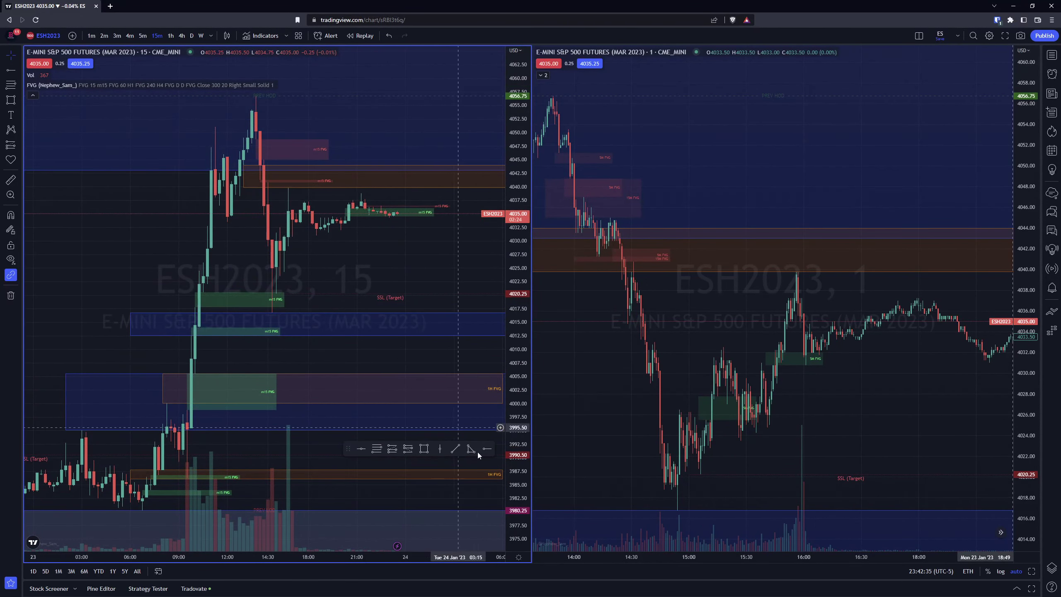
left_click(425, 449)
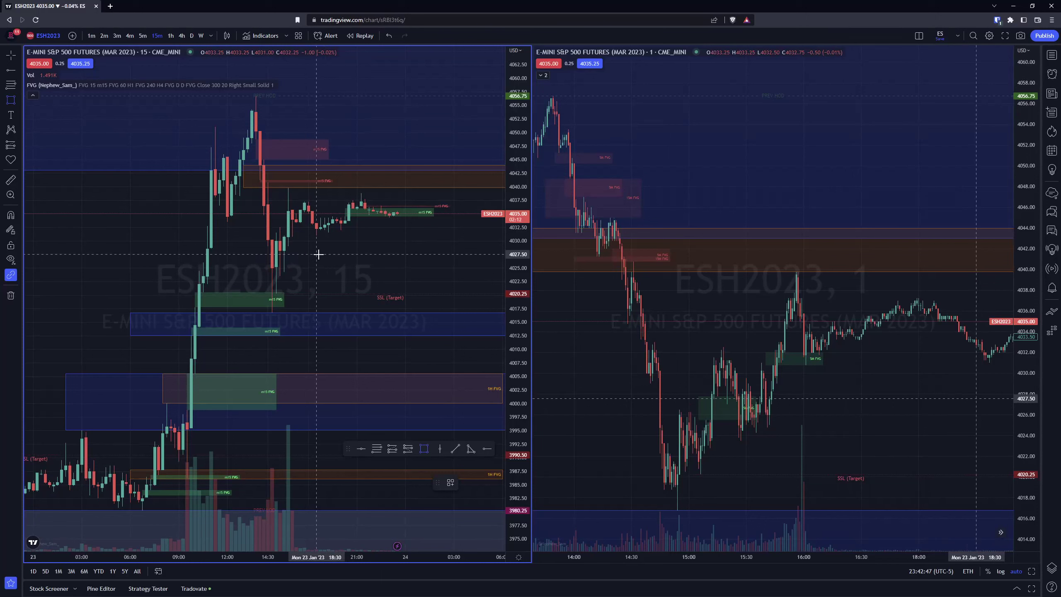
left_click(263, 182)
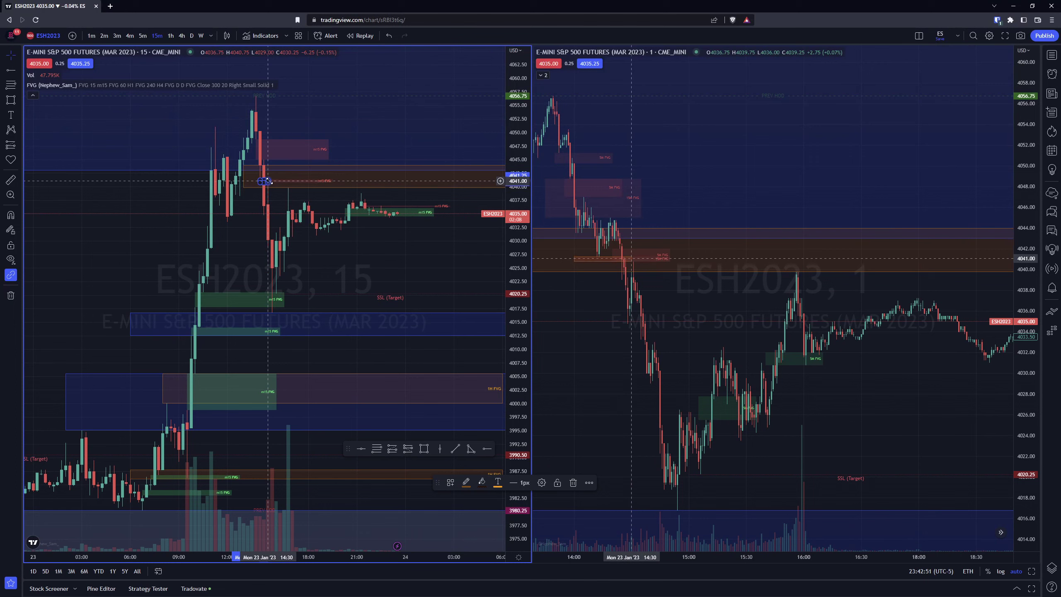
Extend the 4040.75–4041.25 rectangle's end to 24 January 05:15
scroll(260, 184, "up", 5)
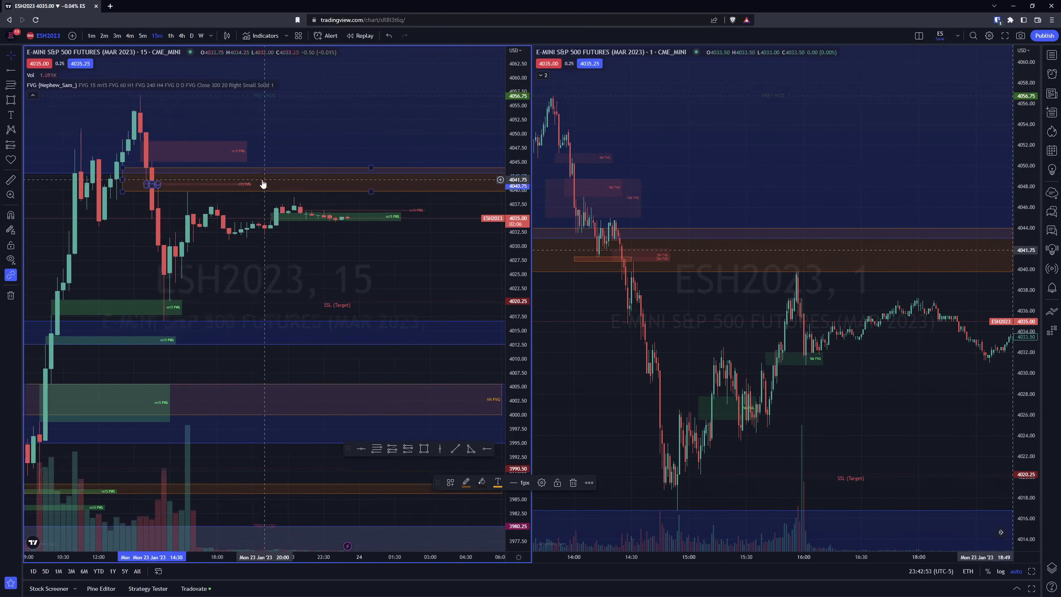
left_click_drag(209, 263, 320, 187)
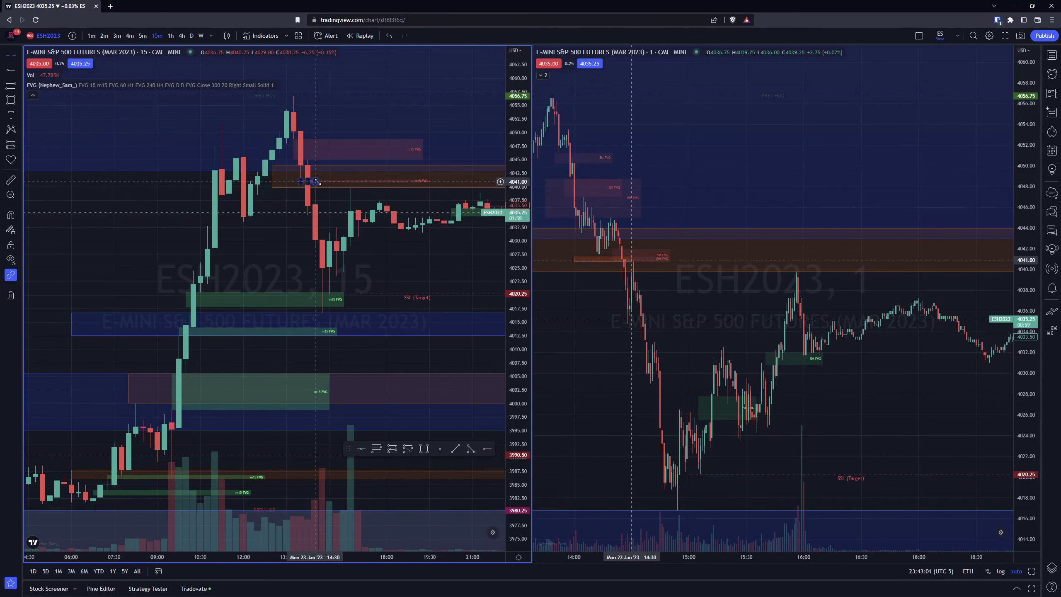
scroll(320, 187, "up", 5)
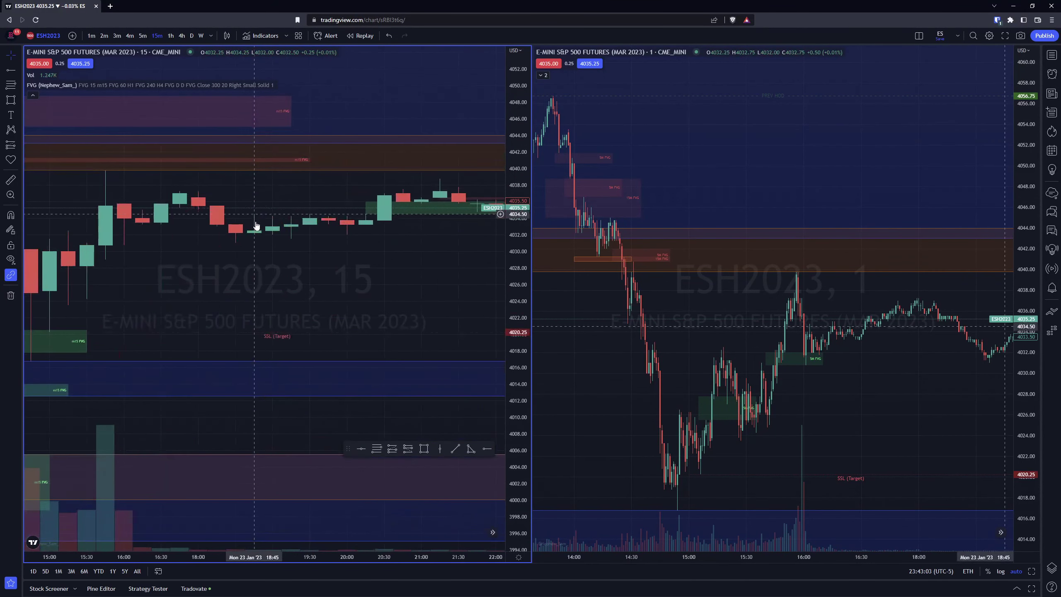
left_click_drag(520, 258, 519, 198)
scroll(363, 197, "down", 3)
left_click_drag(363, 197, 386, 397)
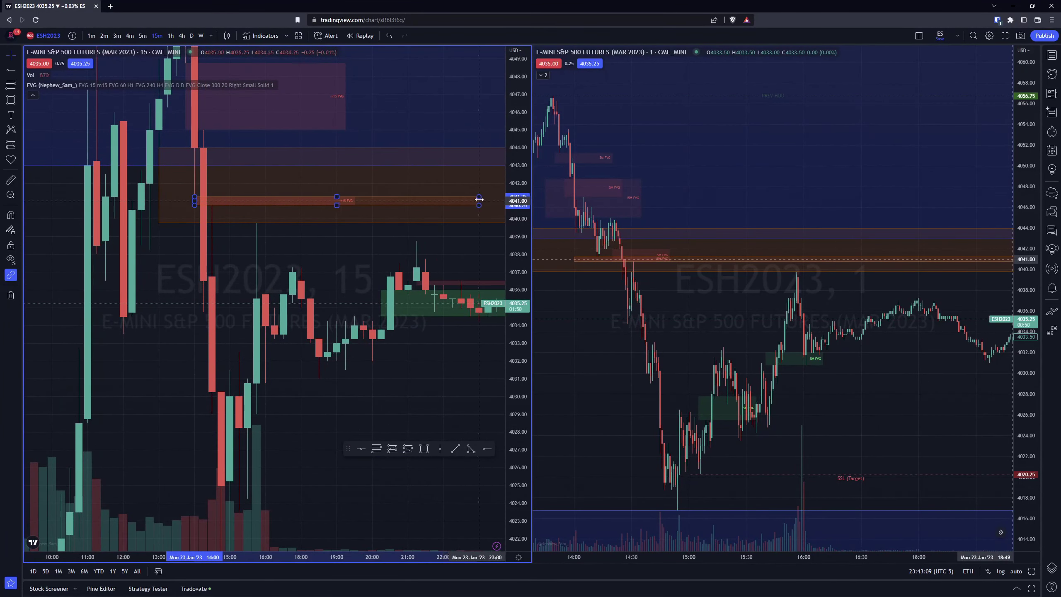
left_click_drag(445, 379, 238, 378)
left_click(289, 206)
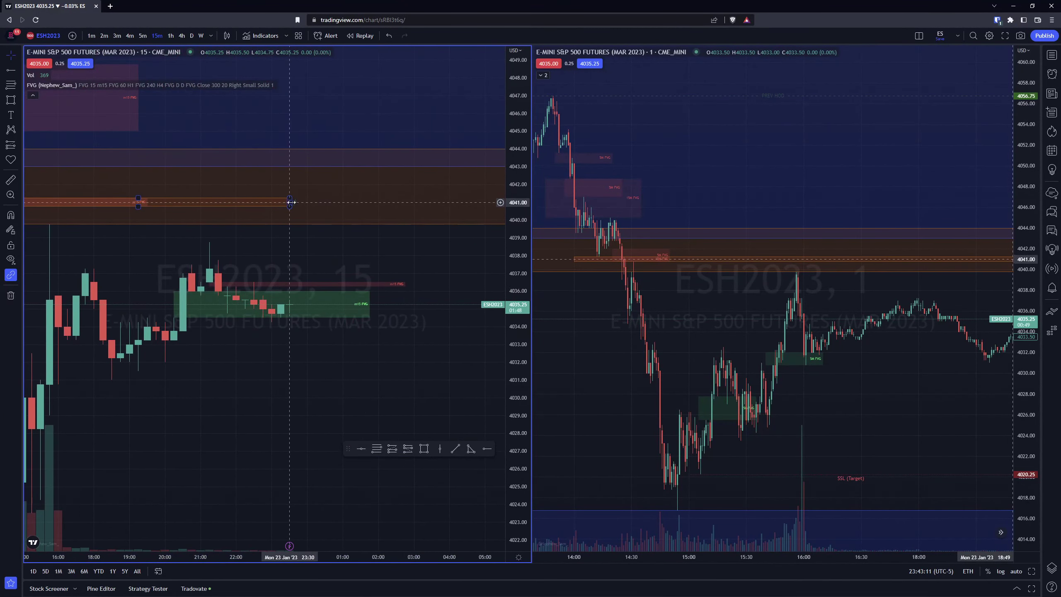
left_click_drag(289, 206, 494, 206)
Apply the 15M FVG template to the rectangle between 4040.75 and 4041.25
left_click(542, 482)
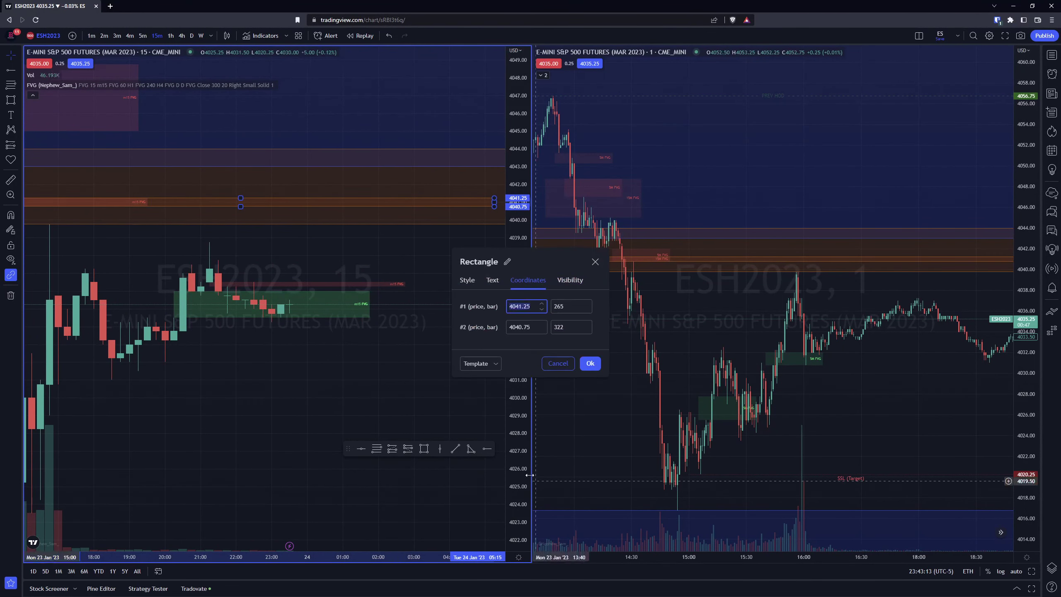
left_click(496, 364)
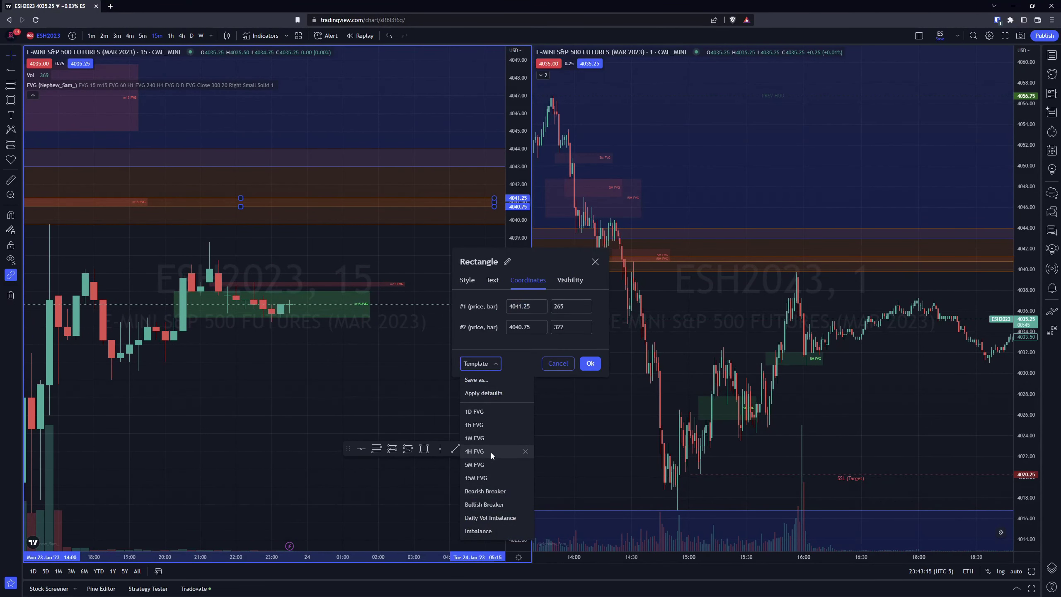
left_click(494, 477)
left_click(588, 364)
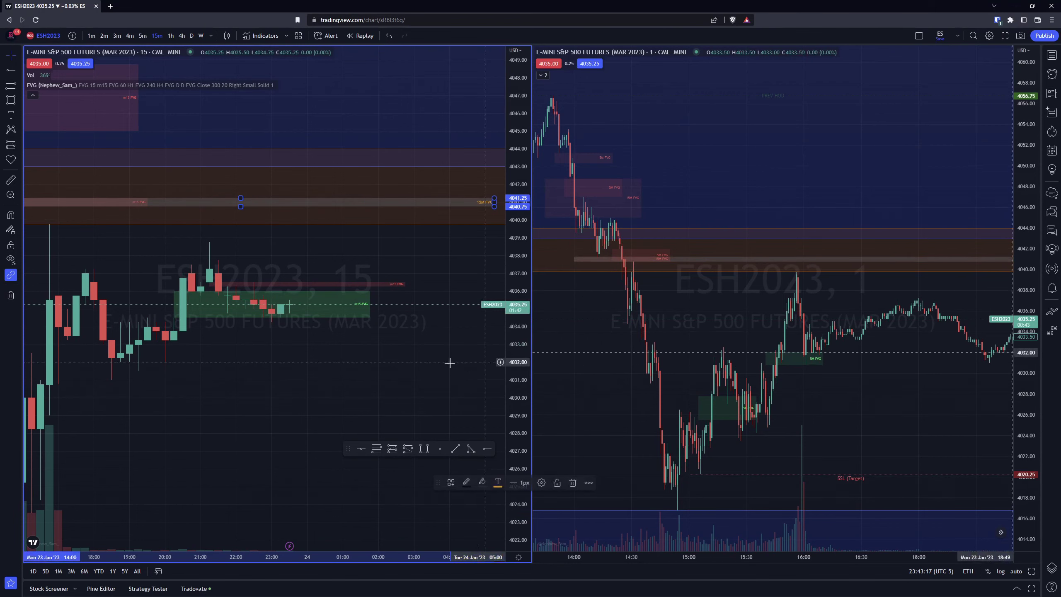
Stretch the 15M FVG box at 4040.75–4041.25 further, to about 08:45 on 24 January
left_click_drag(436, 372, 320, 365)
left_click(371, 196)
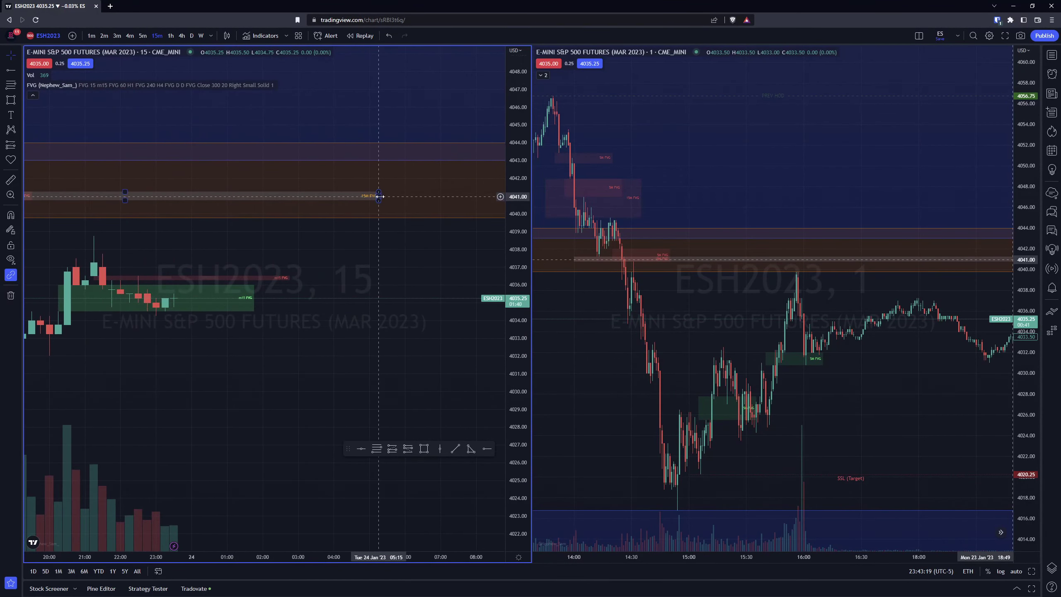
left_click_drag(465, 196, 503, 196)
left_click(332, 334)
scroll(338, 314, "down", 5)
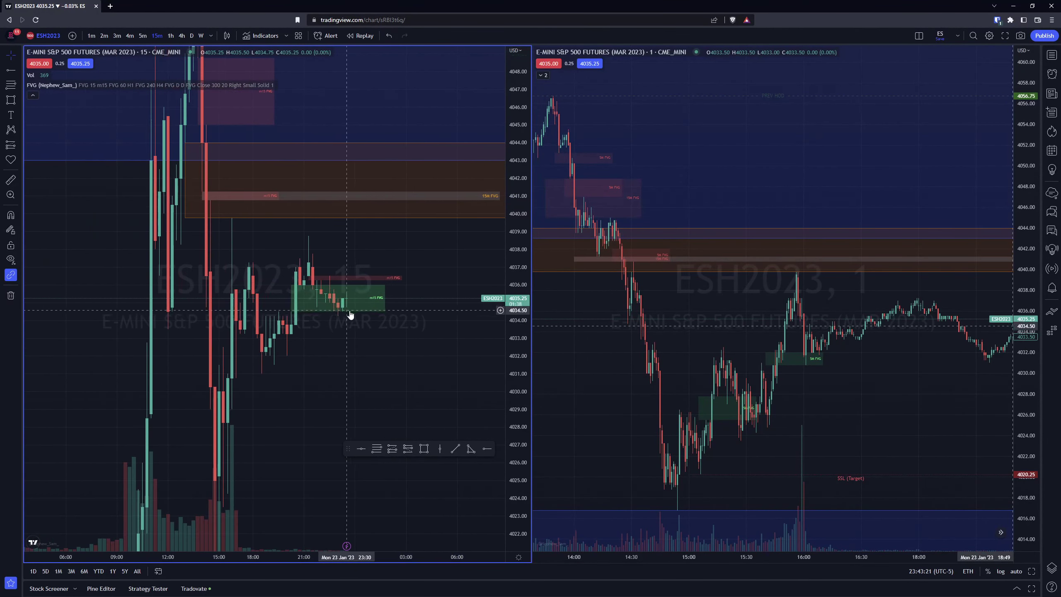
Draw a rectangle over the 15-minute gap from 4045.00 to 4048.75, starting 23 January 13:45
left_click_drag(412, 355, 446, 419)
left_click(424, 448)
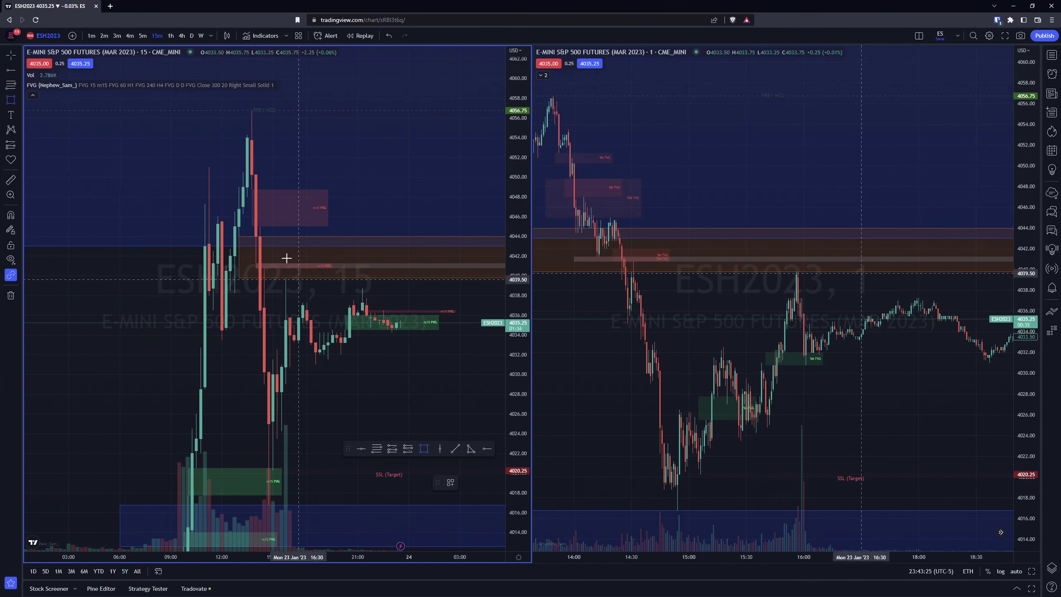
left_click(250, 192)
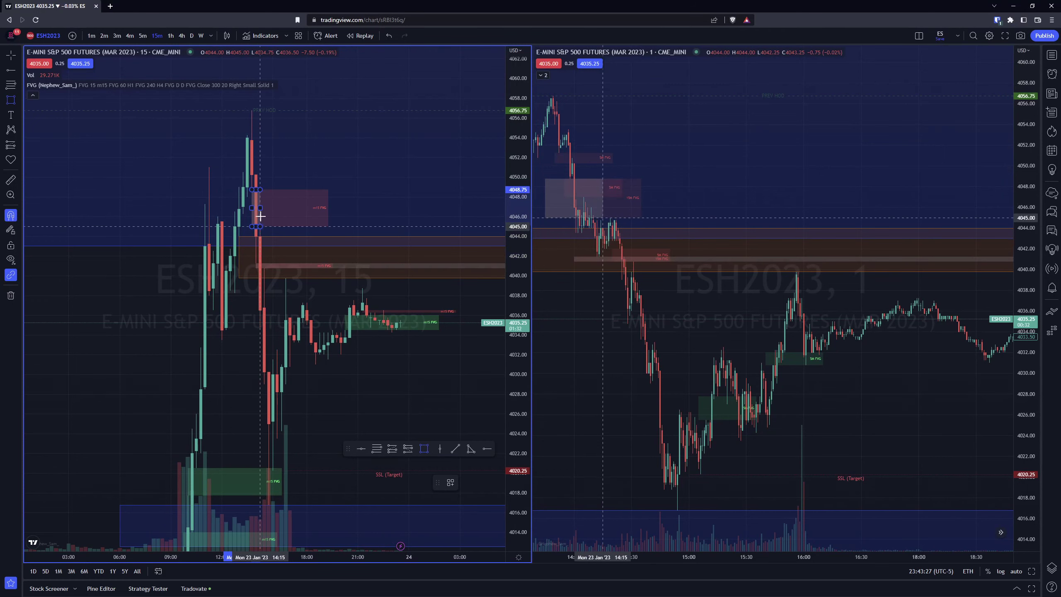
left_click(490, 227)
Adjust the 4045.00–4048.75 rectangle's end to 24 January 11:00, in line with the 1h FVG box below it
left_click_drag(498, 379, 360, 301)
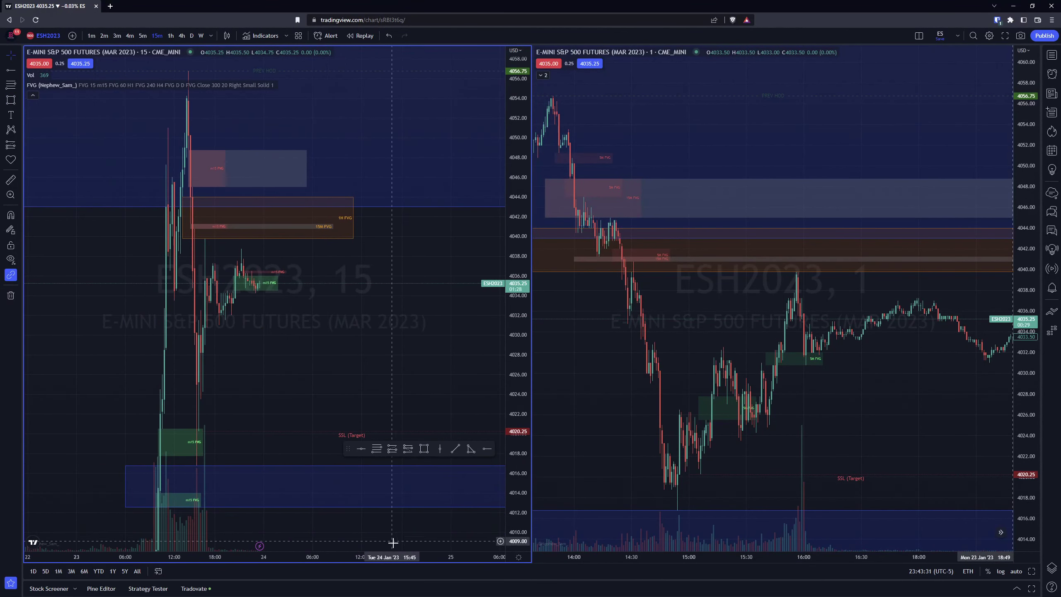
left_click_drag(362, 558, 417, 556)
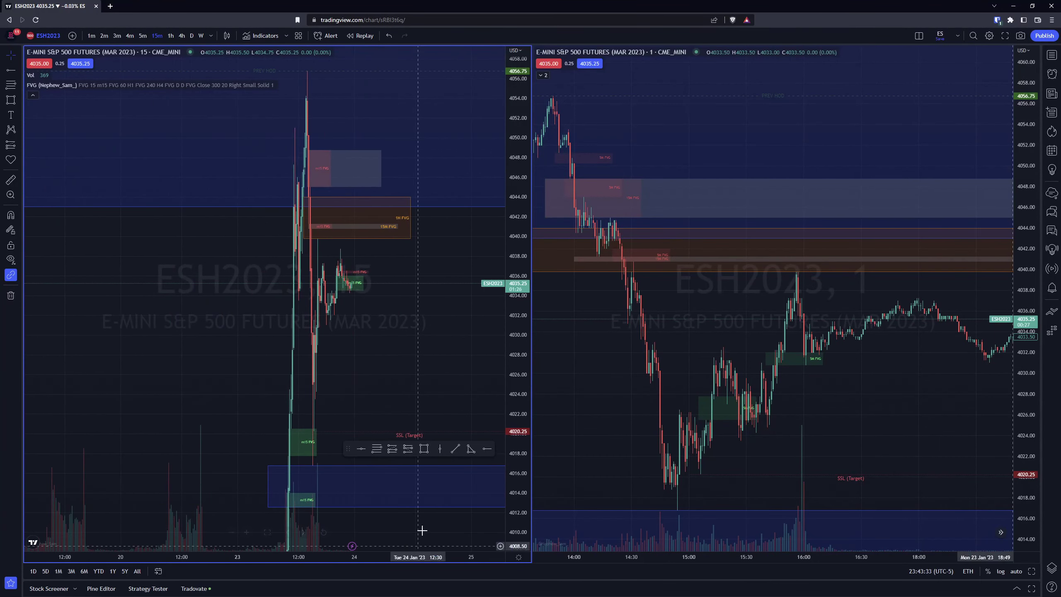
left_click_drag(518, 343, 517, 401)
left_click_drag(413, 234, 332, 213)
left_click(354, 216)
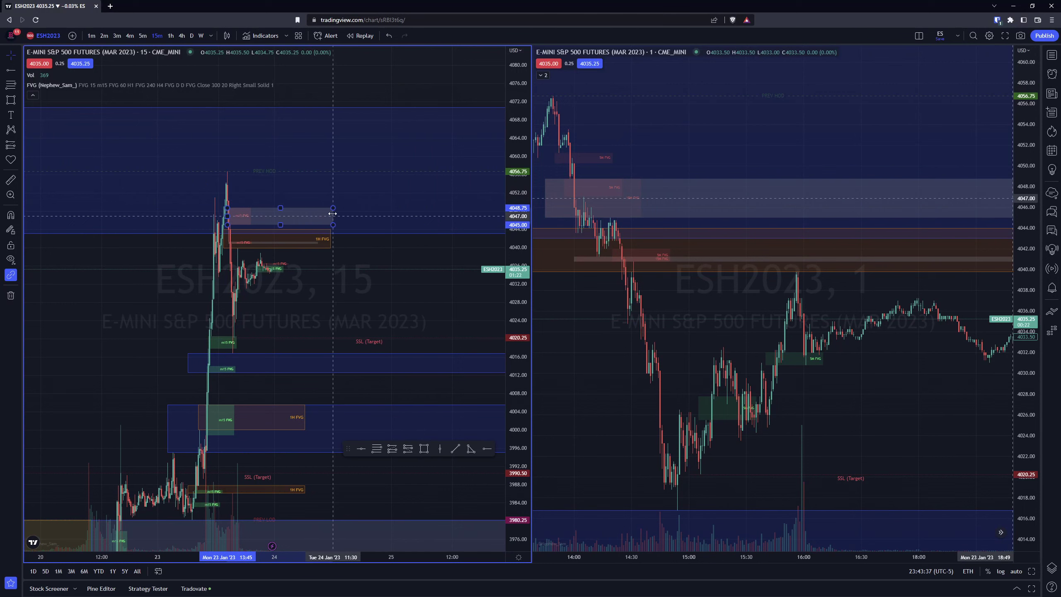
Apply the 15M FVG template to the rectangle between 4045.00 and 4048.75
double_click(331, 213)
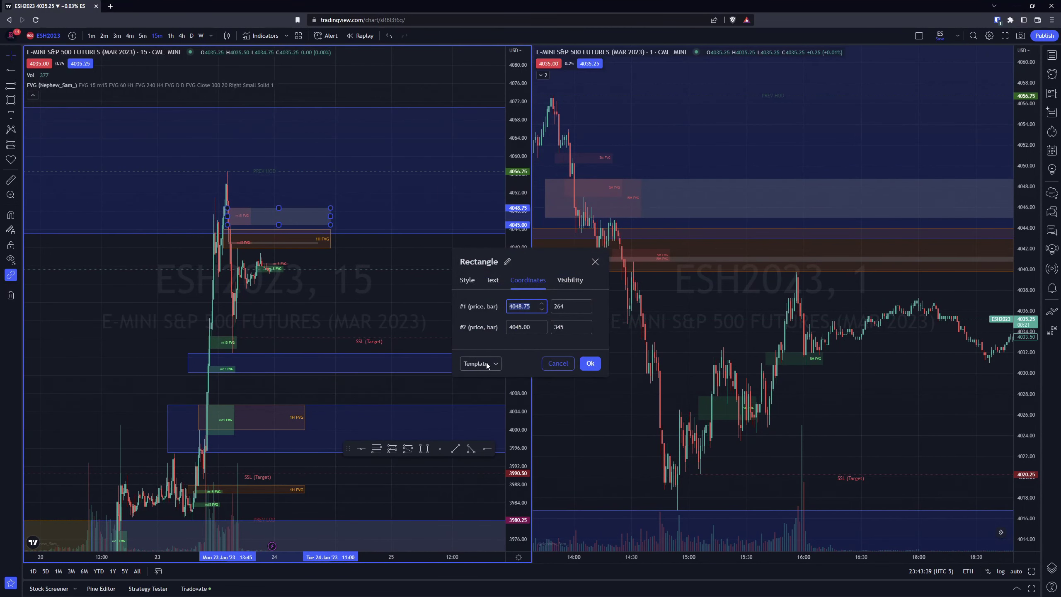
left_click(496, 364)
left_click(486, 479)
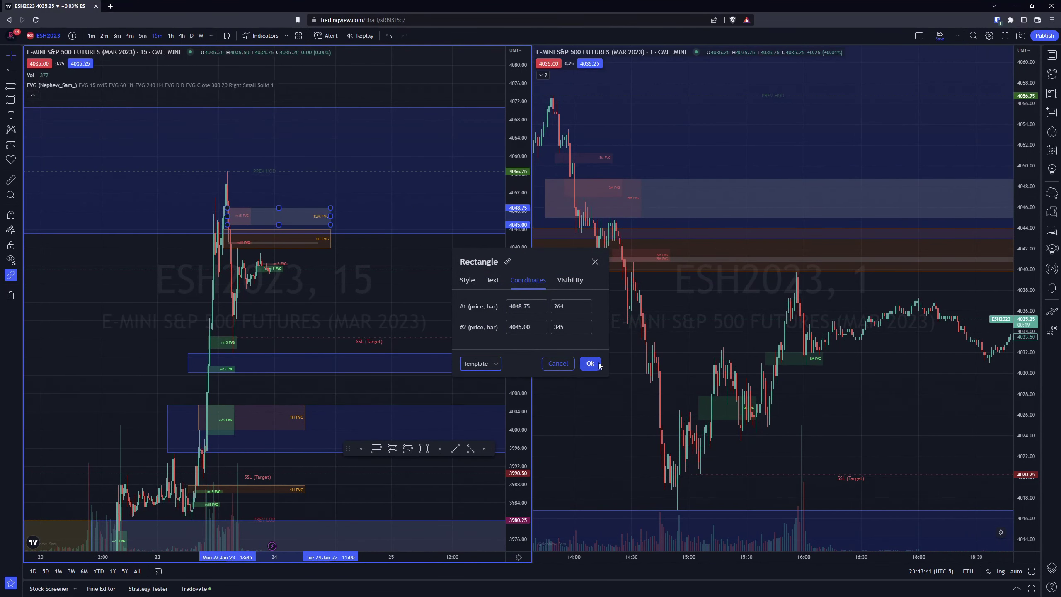
left_click(590, 364)
Draw a rectangle over the 15-minute gap from 4017.75 to 4020.50, spanning 23 January 10:00 to 24 January 11:00
left_click_drag(322, 301, 363, 227)
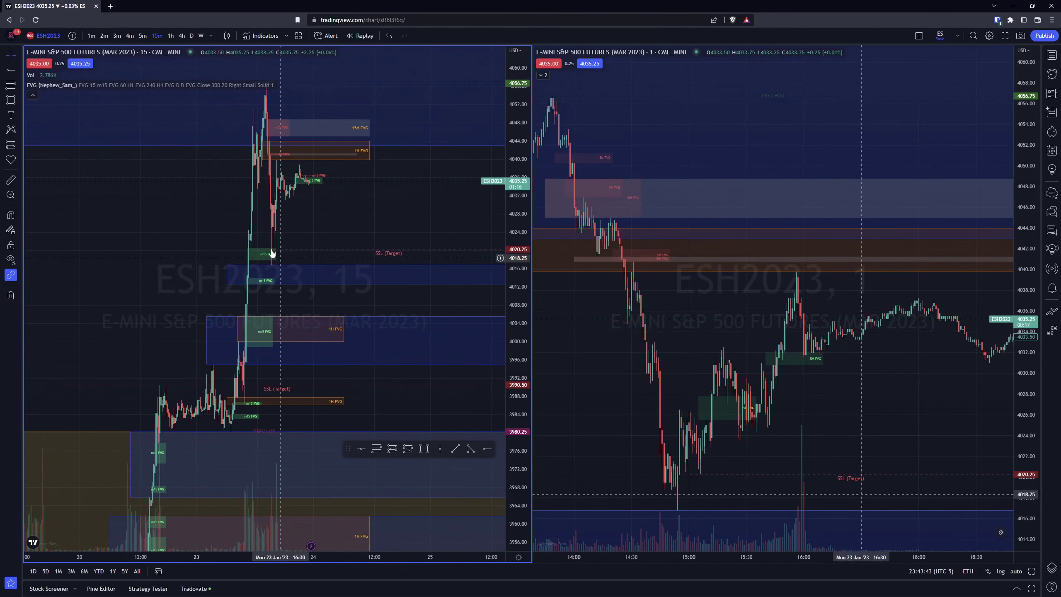
left_click(295, 285)
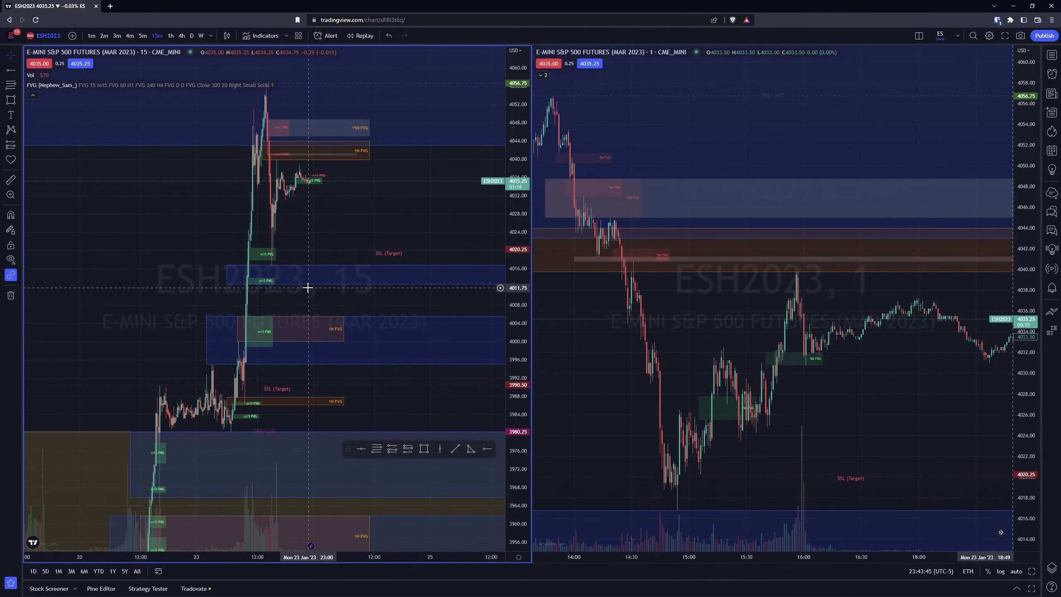
left_click(442, 405)
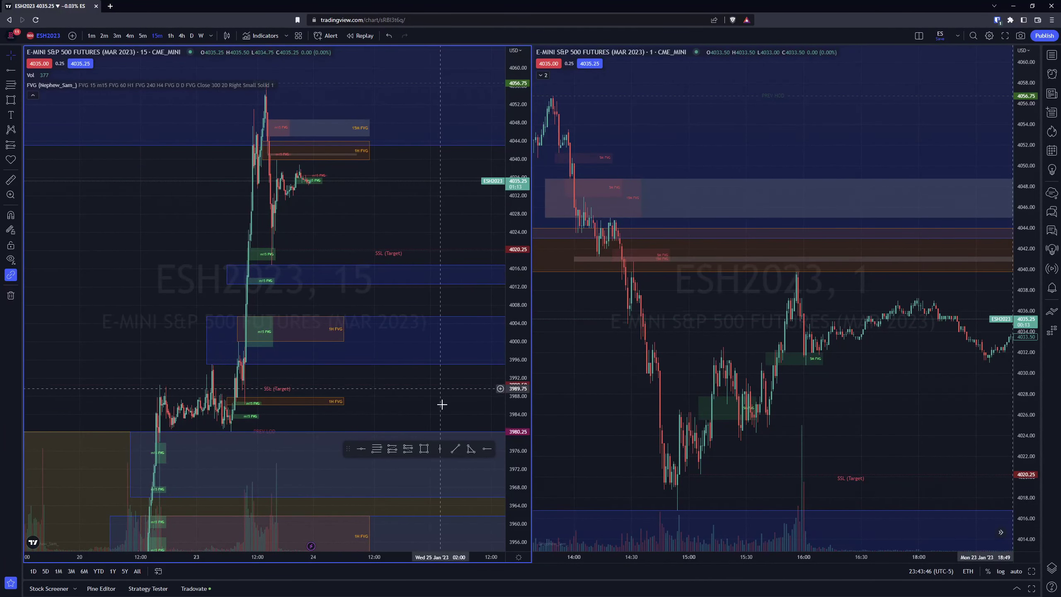
left_click(424, 449)
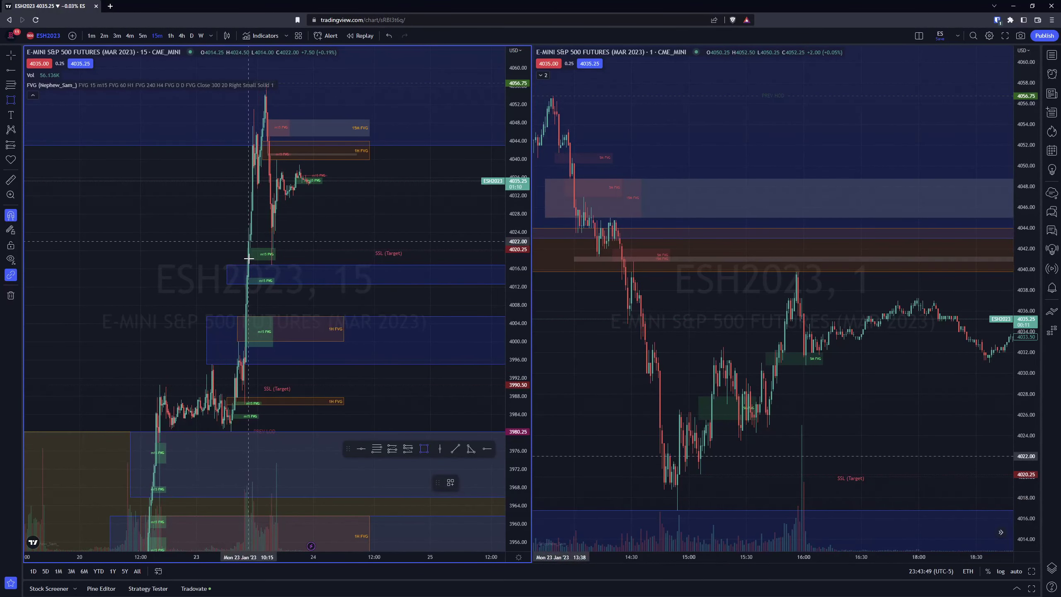
left_click(247, 258)
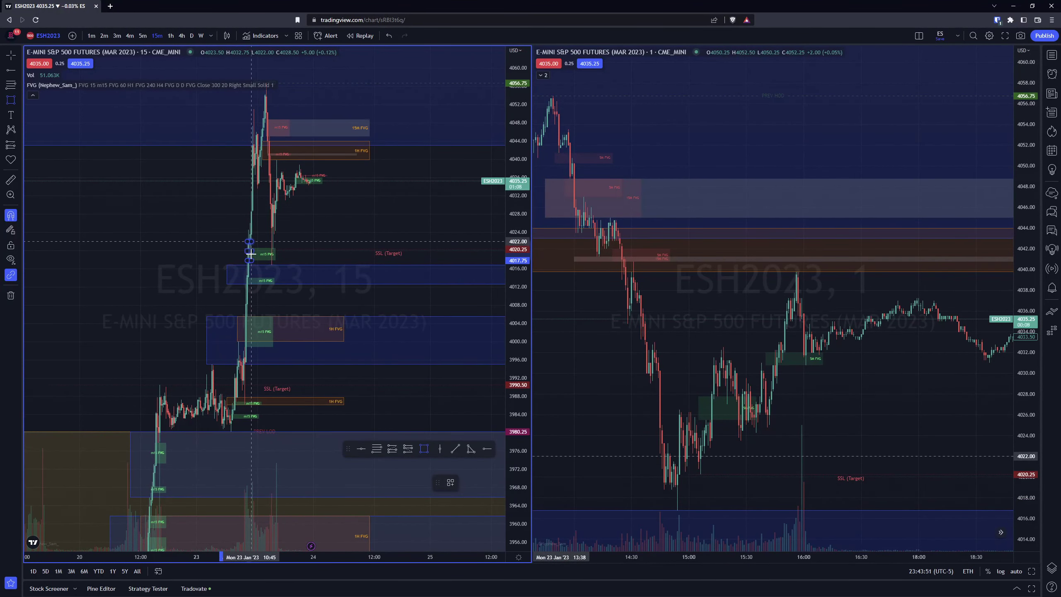
left_click(249, 253)
mouse_move(251, 255)
left_mouse_down()
mouse_move(452, 254)
mouse_move(370, 253)
left_mouse_up()
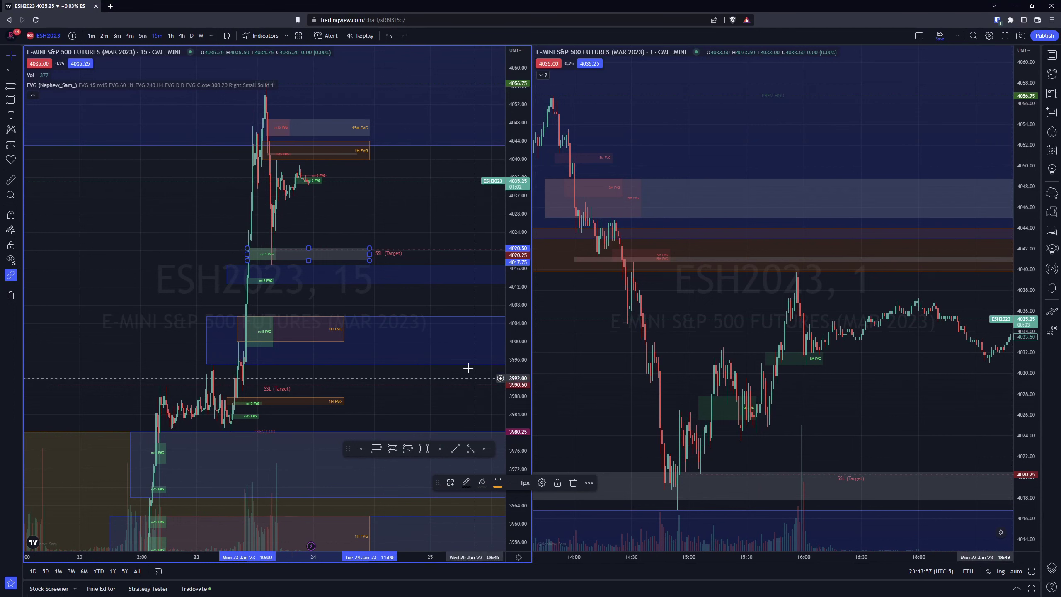
Apply the 15M FVG template to the rectangle between 4017.75 and 4020.50
left_click(541, 483)
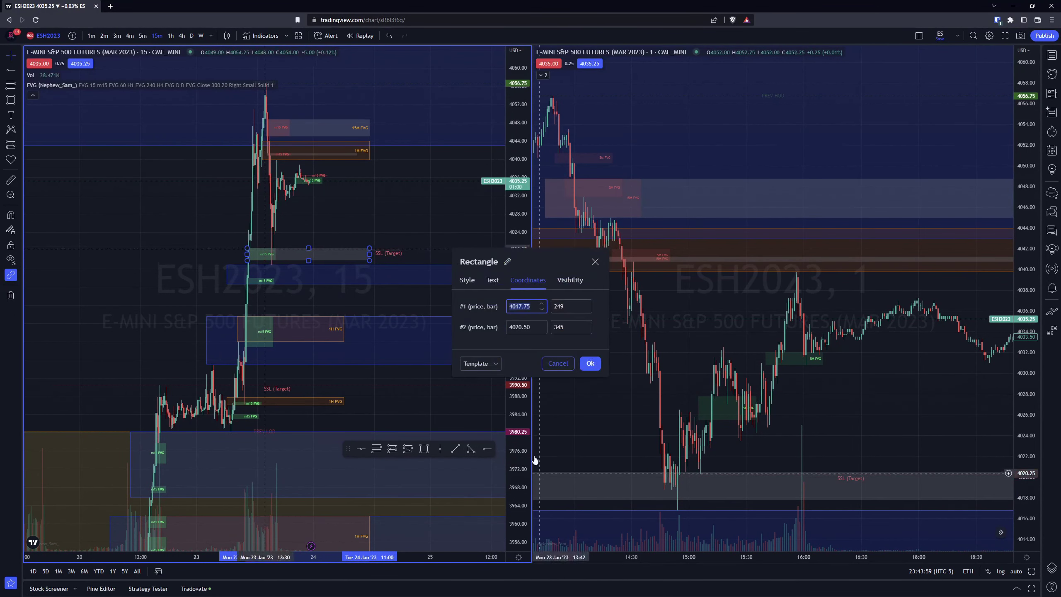
left_click(497, 364)
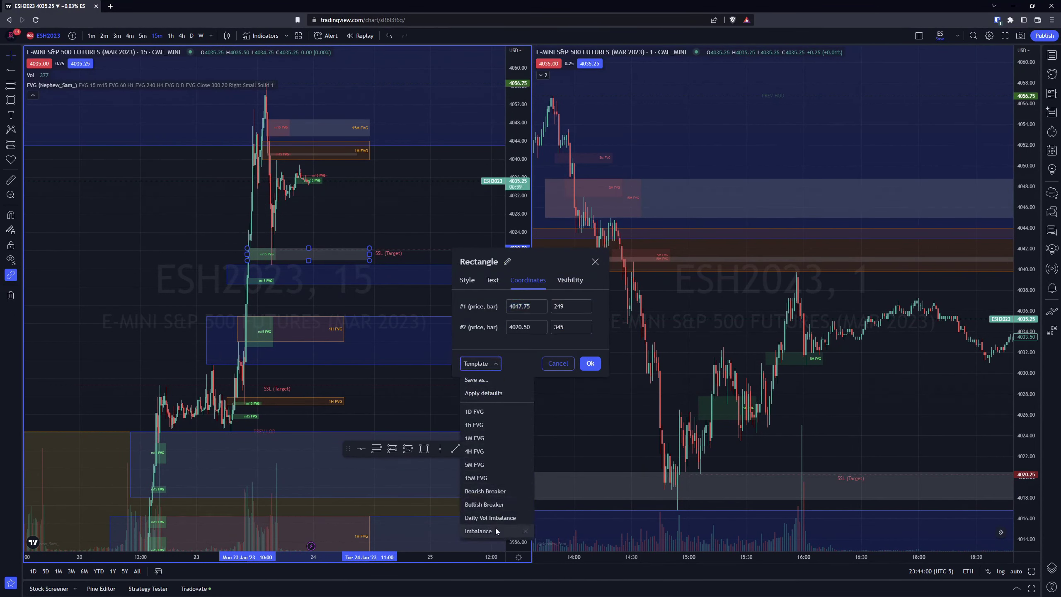
left_click(499, 478)
left_click(590, 363)
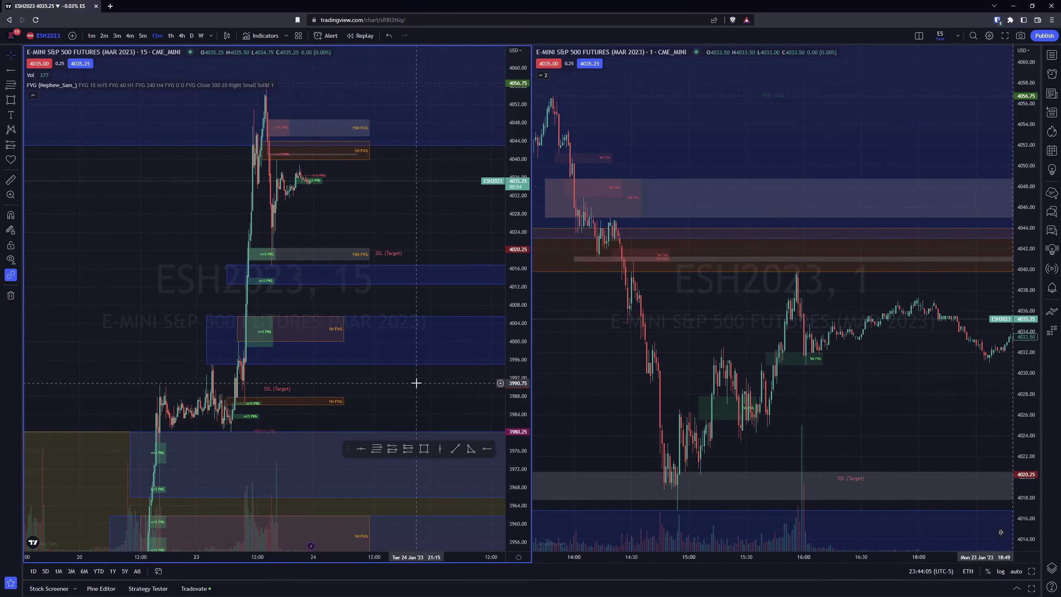
left_click(274, 255)
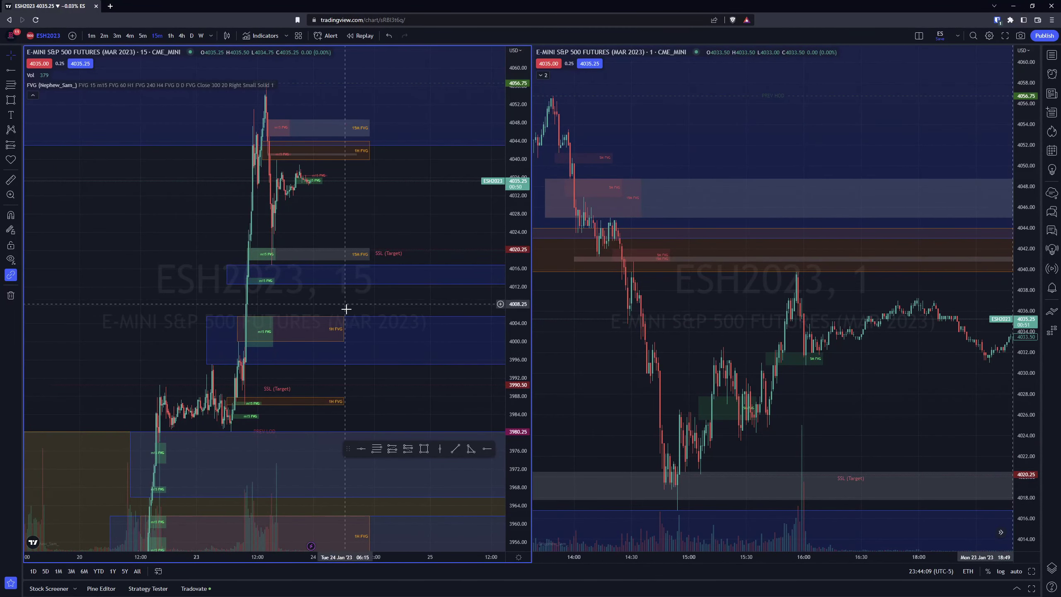
left_click(383, 211)
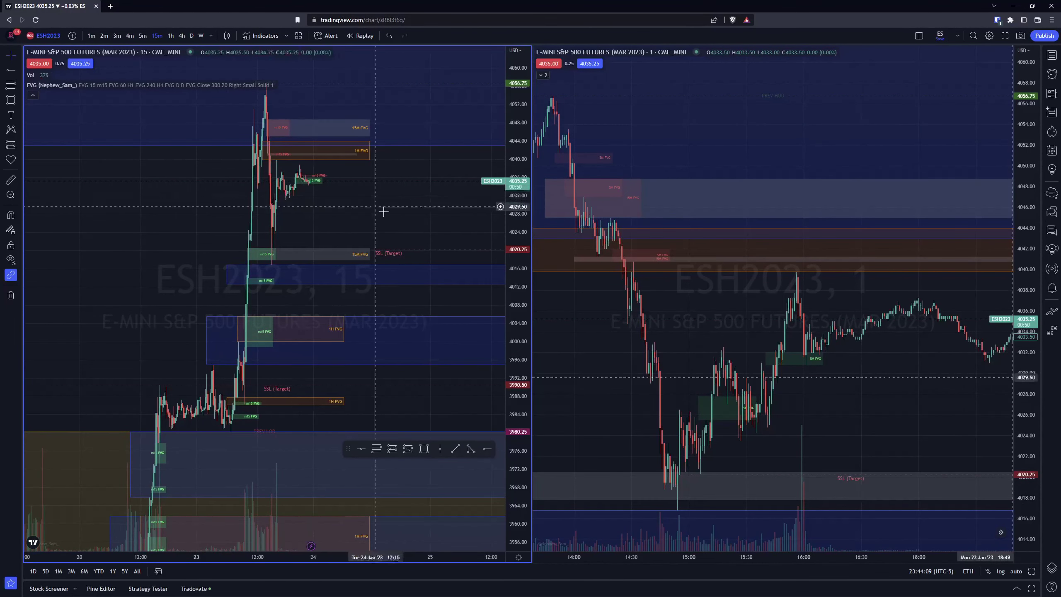
Draw a rectangle over the 15-minute gap from 4012.50 to 4014.00, spanning 23 January 09:45 to 24 January 11:00
left_click(424, 449)
left_click(249, 282)
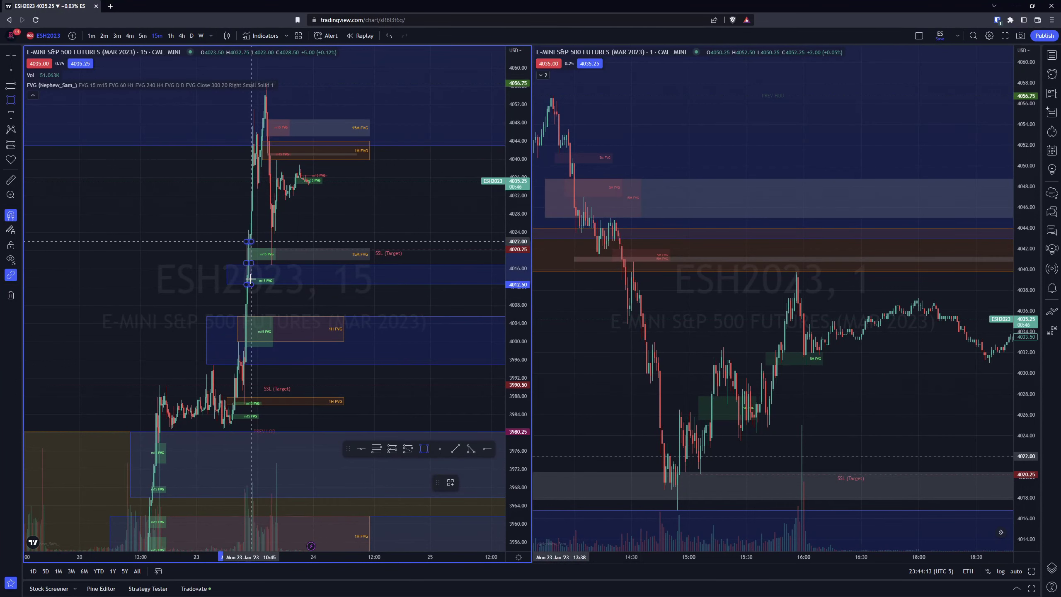
left_click(251, 279)
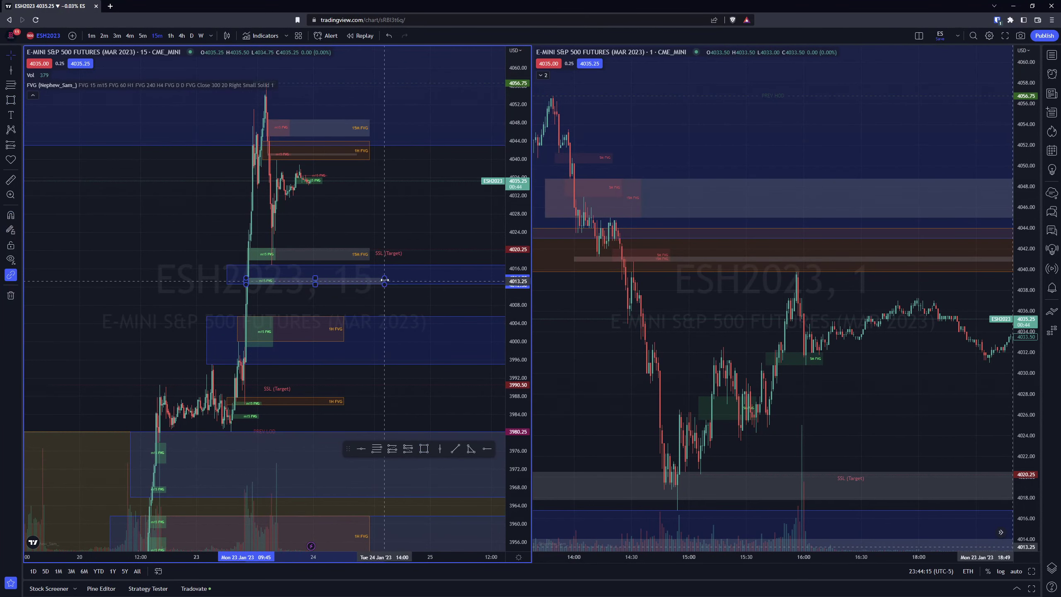
double_click(369, 279)
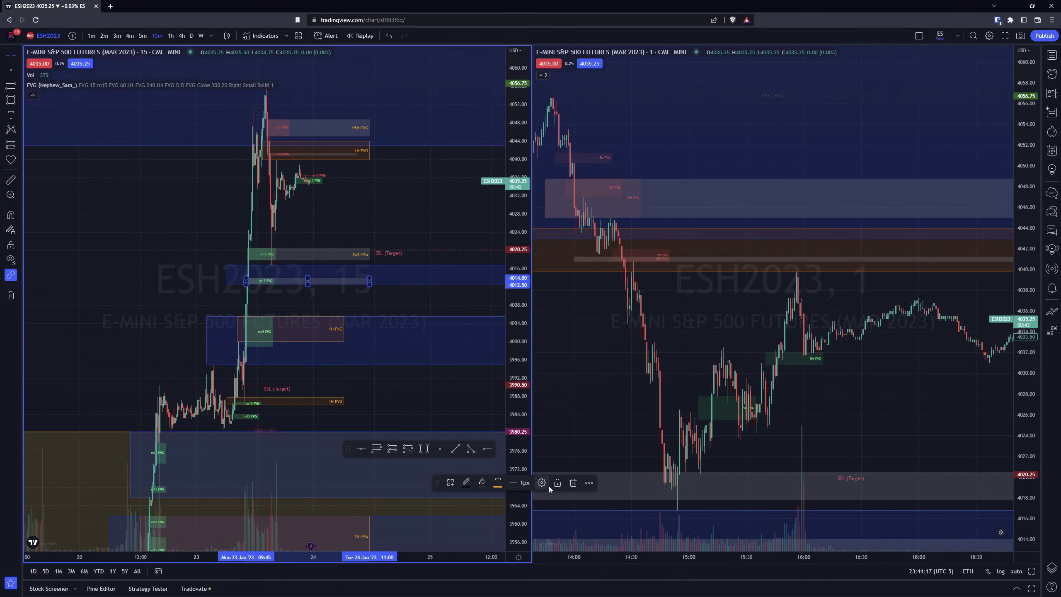
Apply the 15M FVG template to the rectangle between 4012.50 and 4014.00
left_click(489, 363)
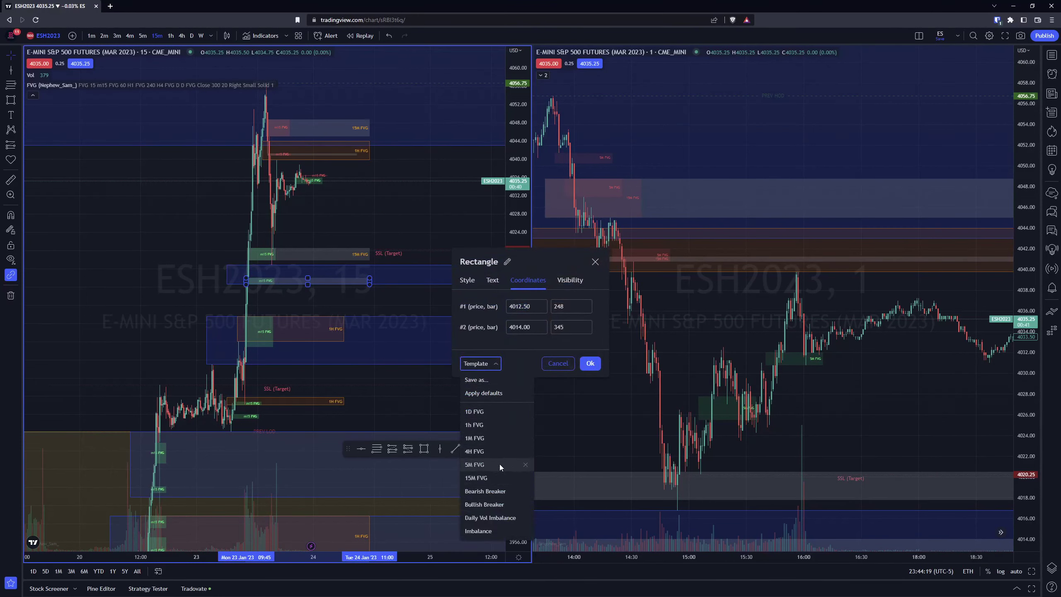
left_click(501, 479)
left_click(590, 363)
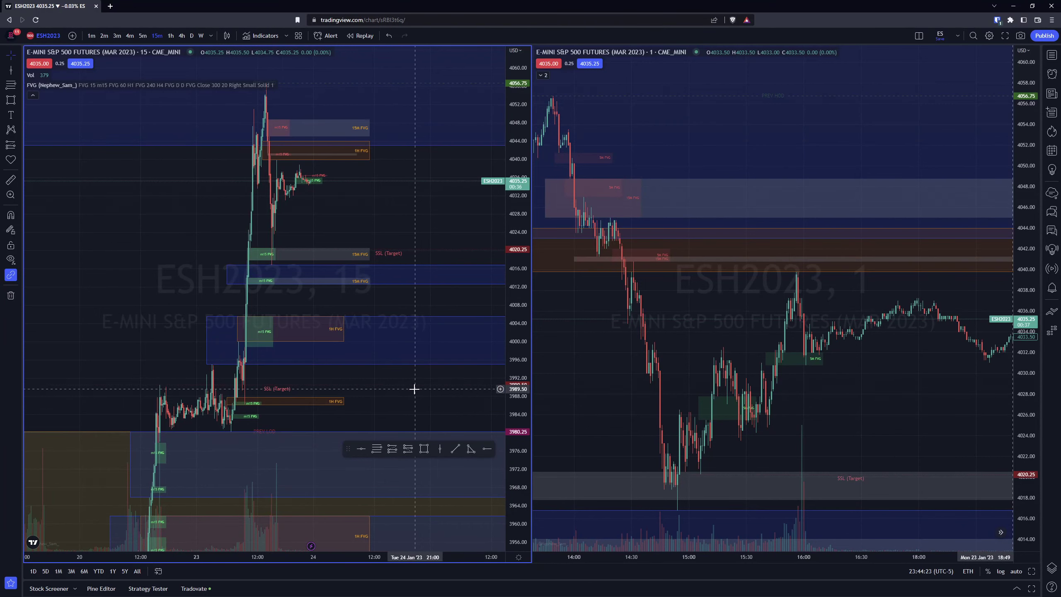
Draw a rectangle over the 15-minute gap from 3998.75 to 4005.50, spanning 23 January 09:30 to 24 January 11:00
scroll(414, 389, "up", 5)
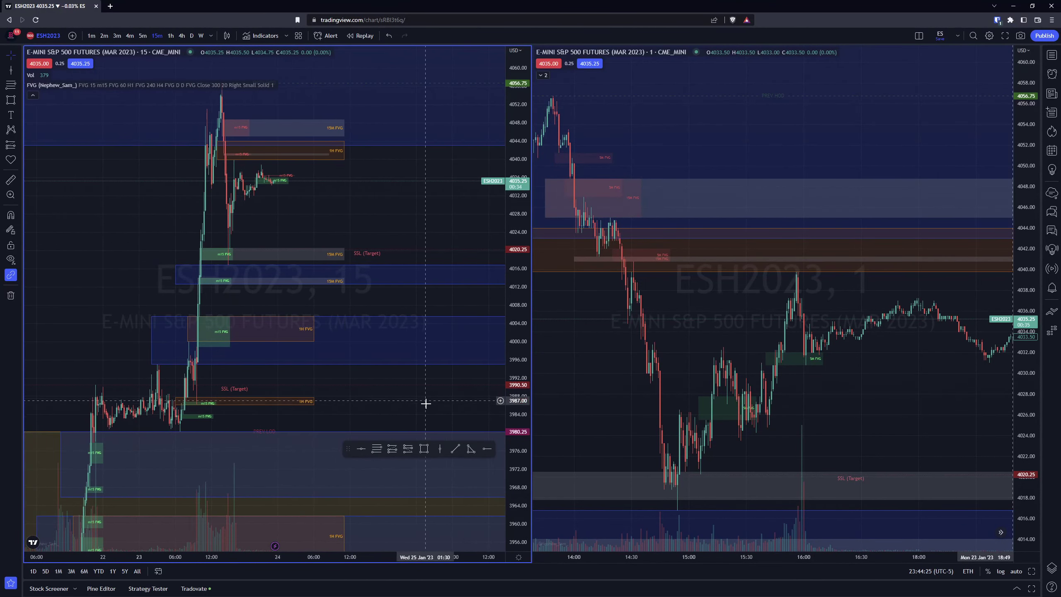
key("alt+shift+r")
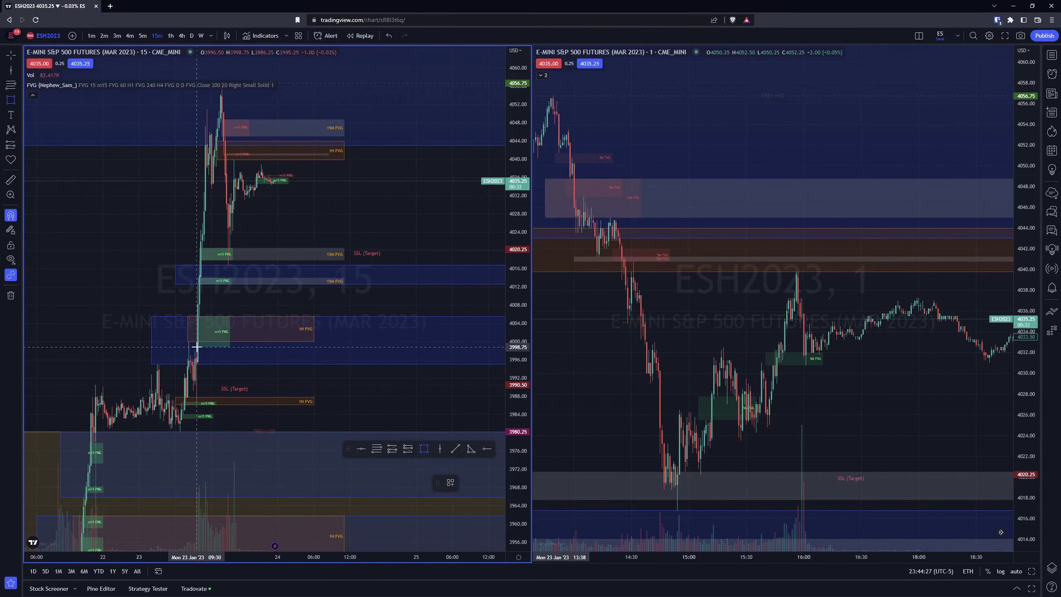
left_click(197, 347)
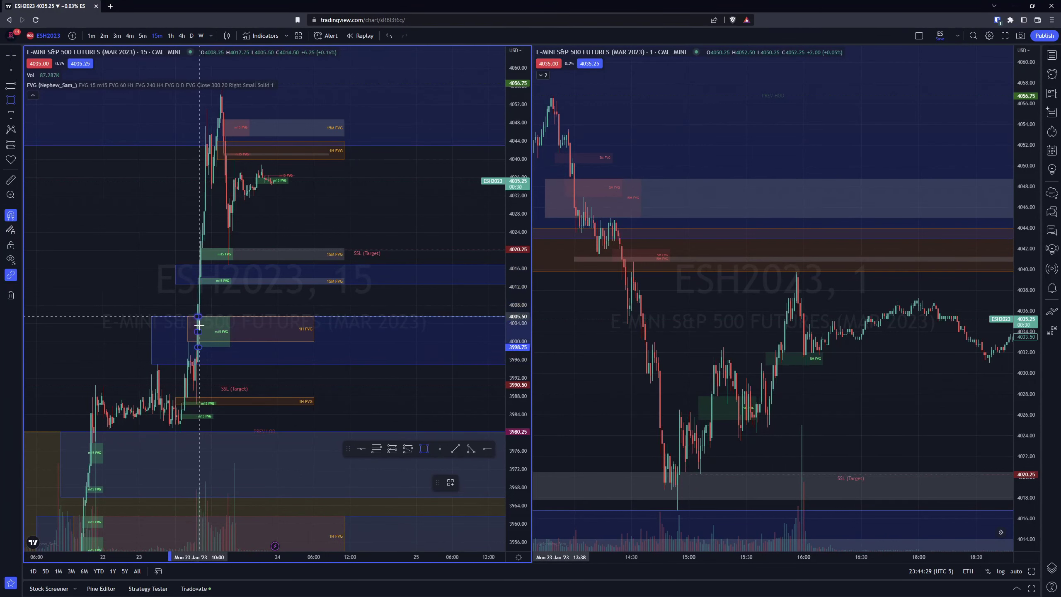
left_click(199, 325)
left_click_drag(199, 331, 343, 327)
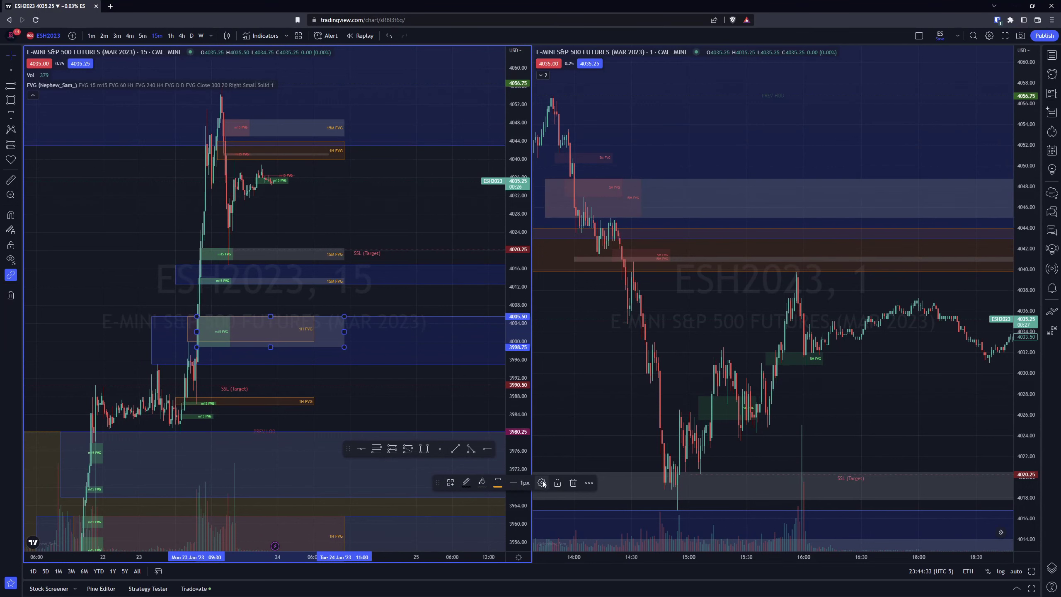
Apply the 15M FVG template to the rectangle between 3998.75 and 4005.50
left_click(541, 483)
left_click(496, 363)
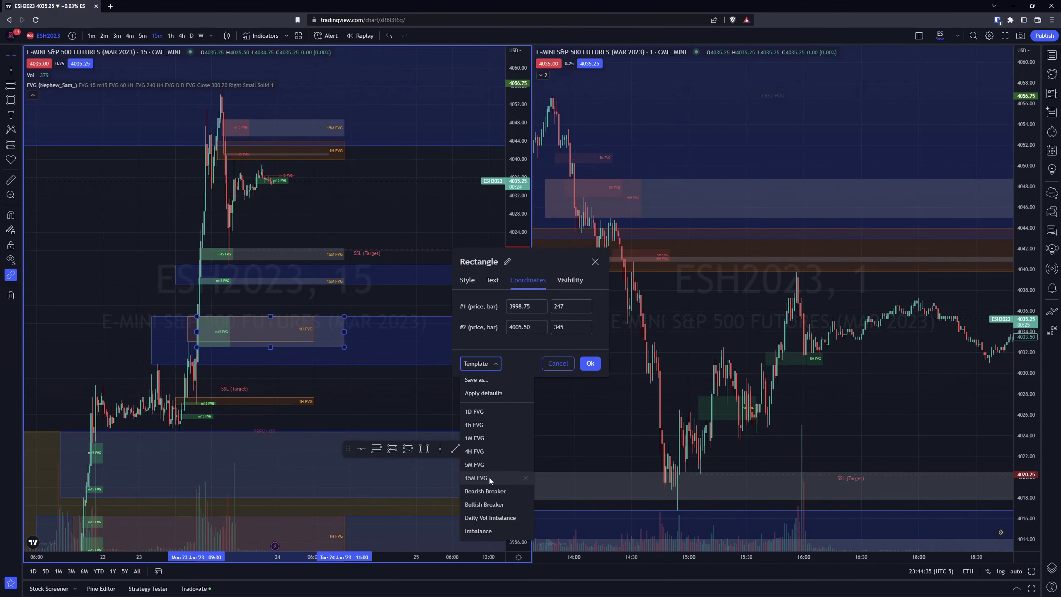
left_click(476, 478)
left_click(583, 365)
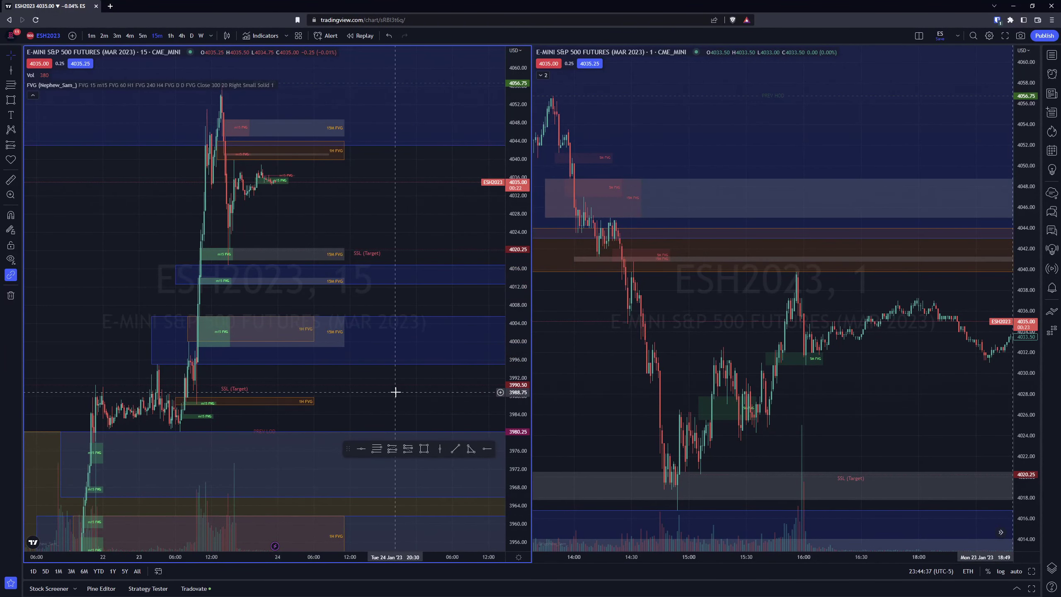
Draw a rectangle over the 15-minute gap from 3986.00 to 3986.75, spanning 23 January 07:15 to 24 January 11:00
scroll(395, 391, "down", 3)
scroll(399, 397, "up", 5)
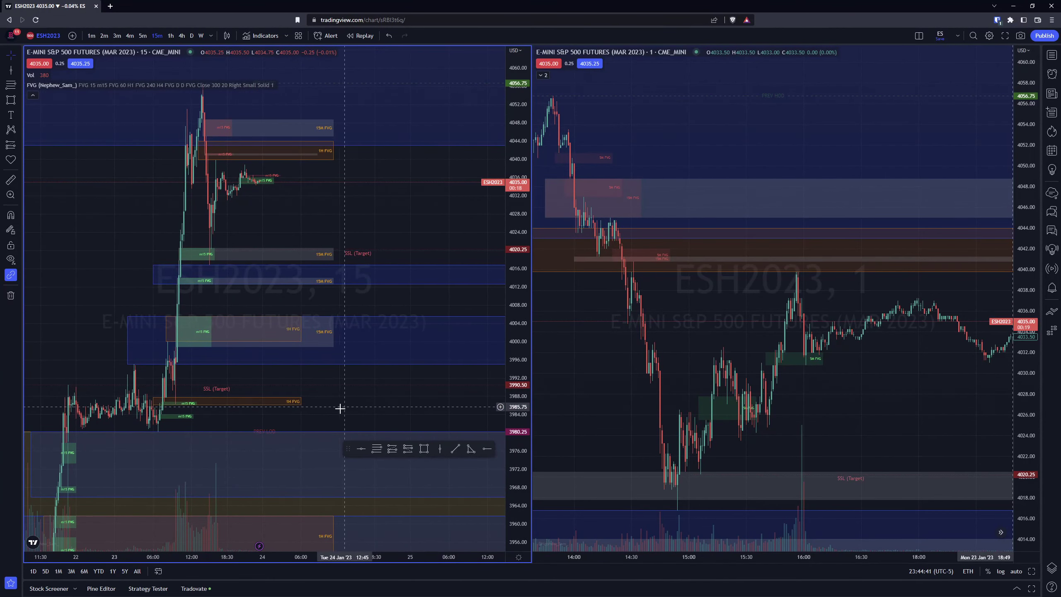
left_click_drag(339, 409, 448, 382)
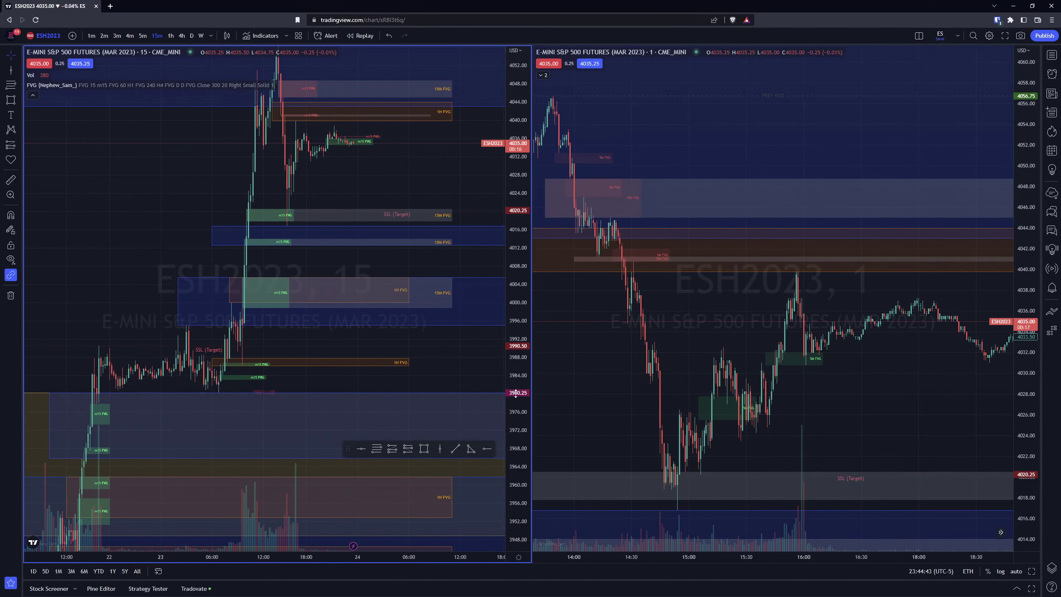
left_click_drag(516, 393, 517, 411)
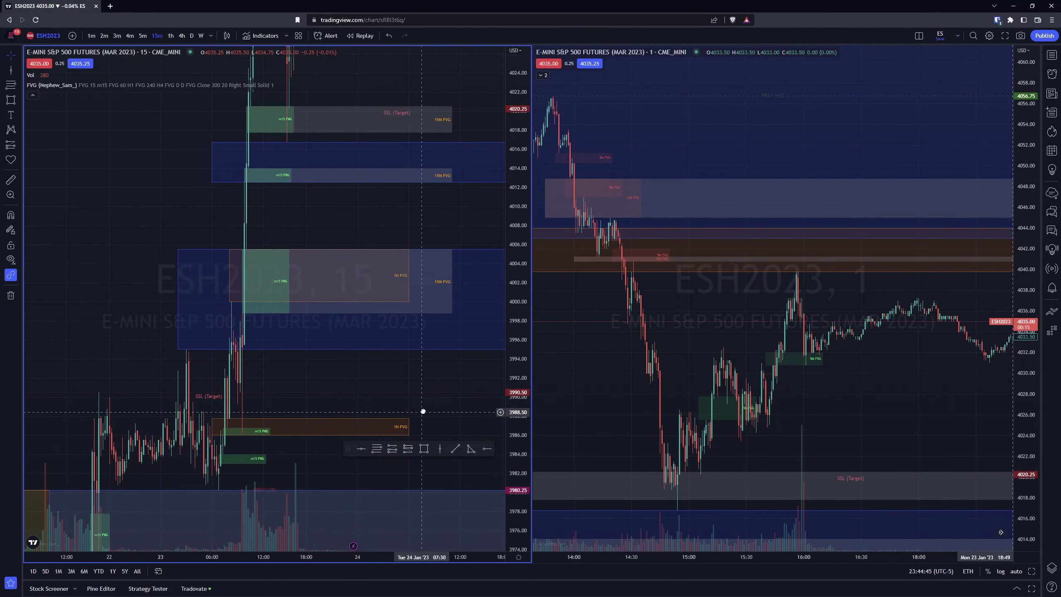
left_click_drag(423, 412, 473, 336)
left_click(425, 449)
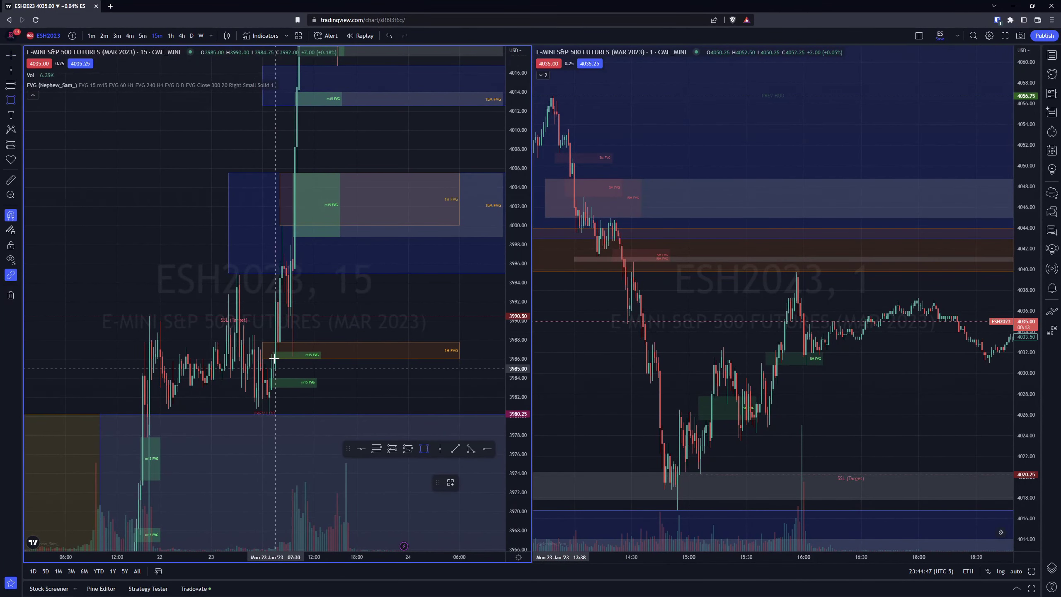
left_click_drag(273, 359, 475, 354)
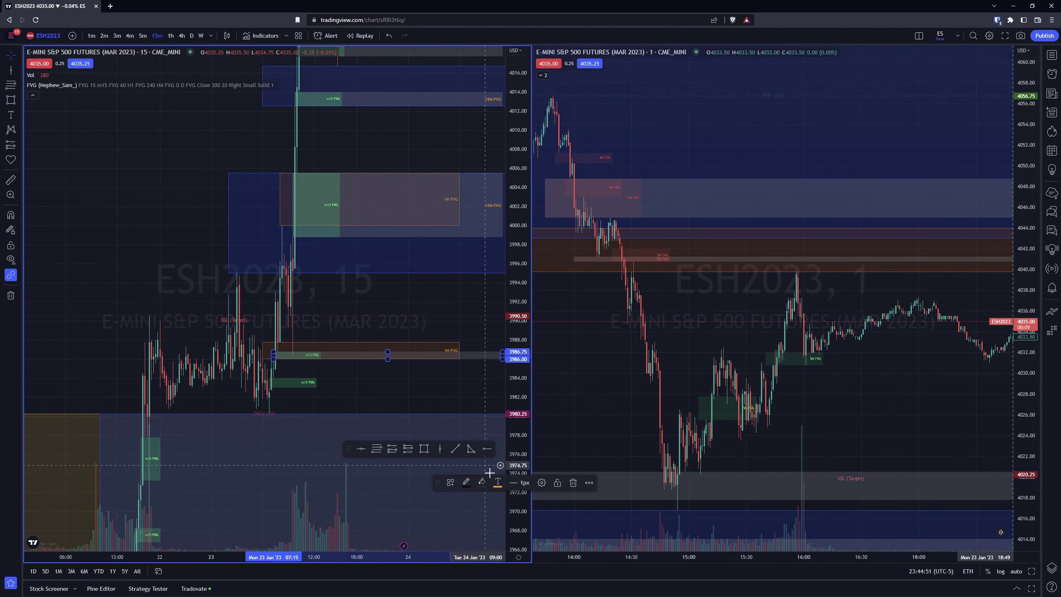
Apply the 15M FVG template to the rectangle between 3986.00 and 3986.75
left_click(518, 484)
left_click(496, 363)
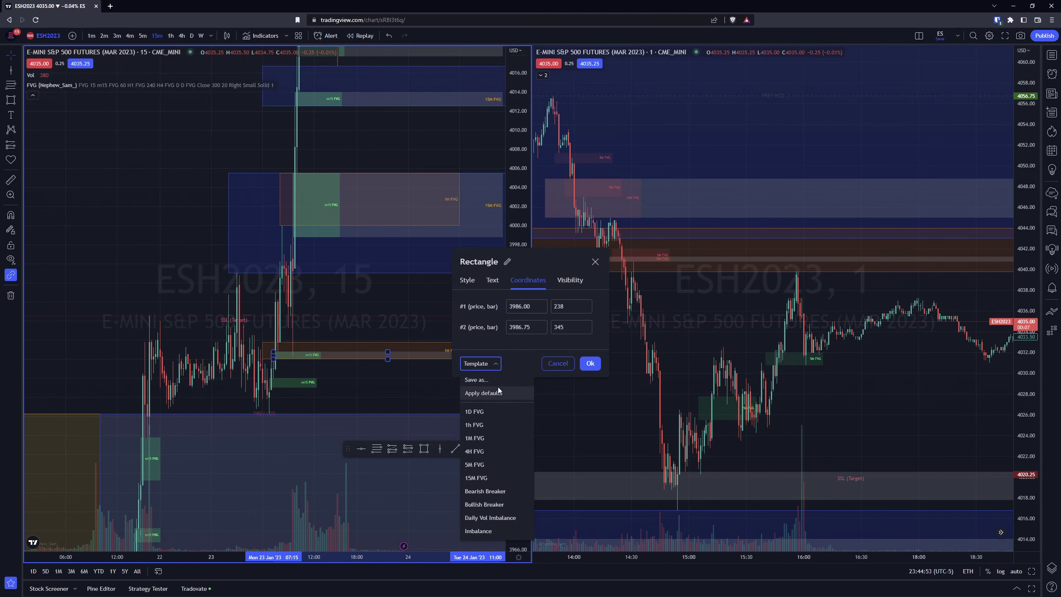
left_click(490, 478)
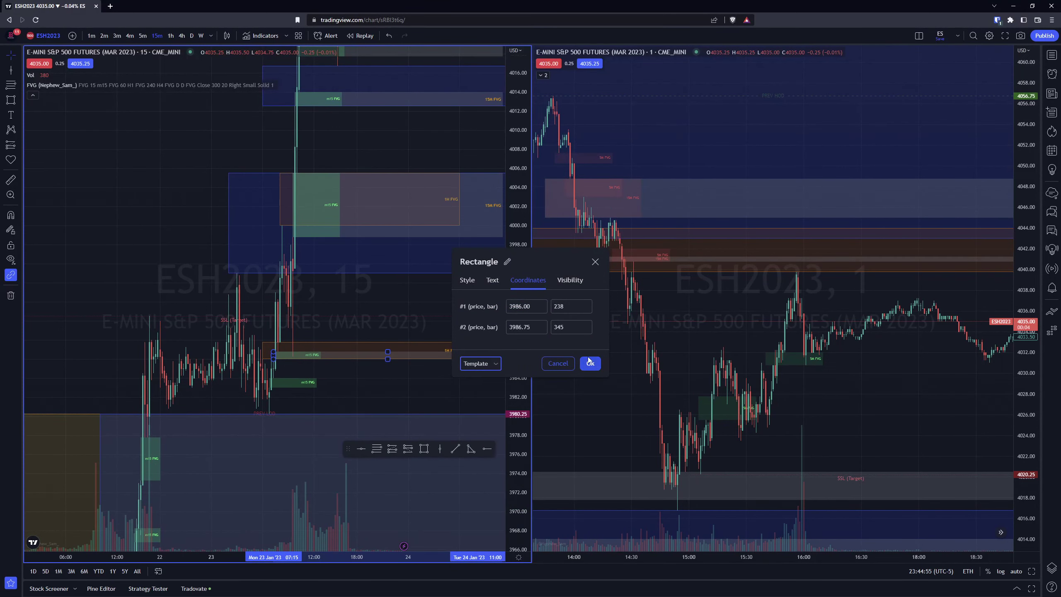
left_click(591, 363)
Draw a rectangle over the 15-minute gap from 3983.00 to 3984.00, spanning 23 January 06:45 to 24 January 11:00
left_click_drag(463, 386, 401, 358)
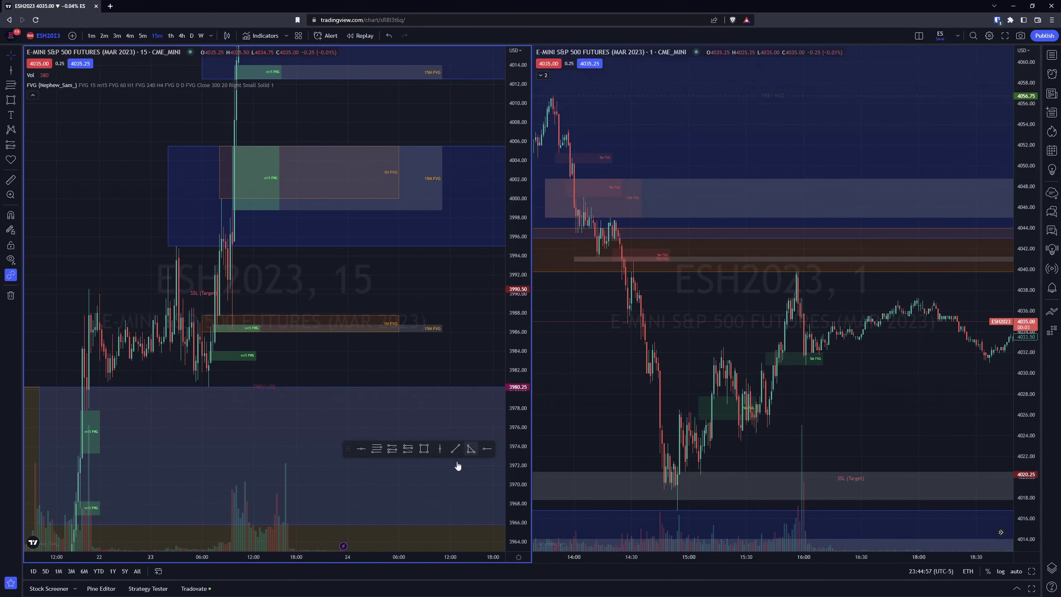
key("ctrl")
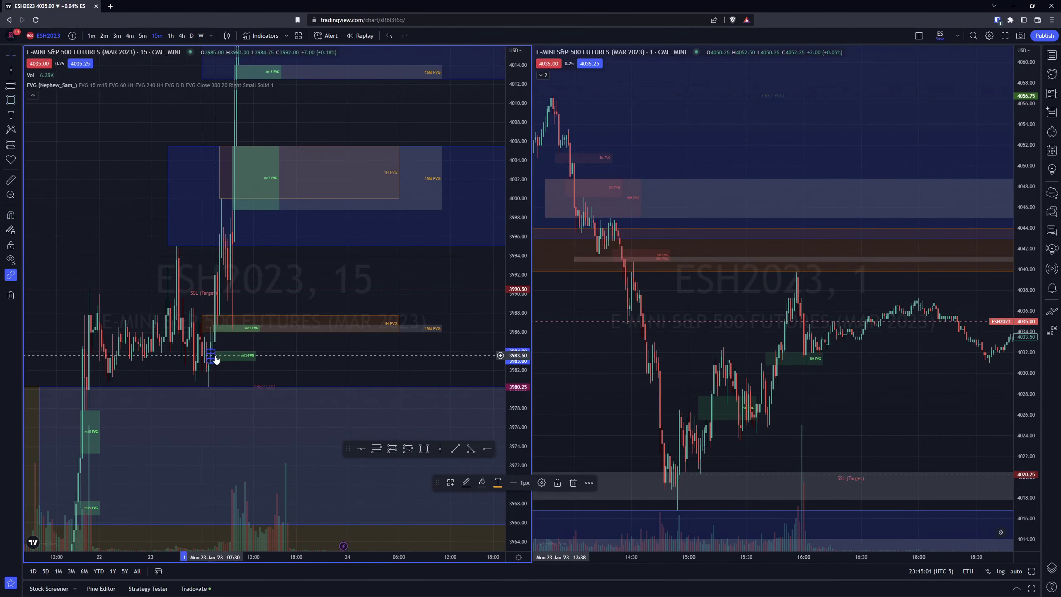
left_click_drag(207, 361, 444, 351)
double_click(440, 353)
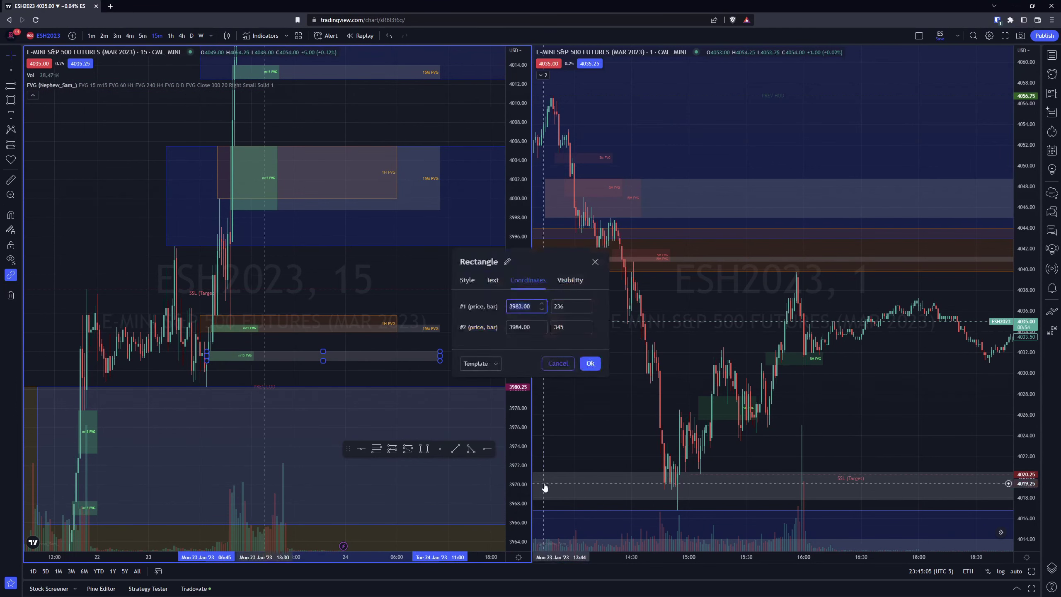
Apply the 15M FVG template to the rectangle between 3983.00 and 3984.00
left_click(496, 363)
left_click(476, 478)
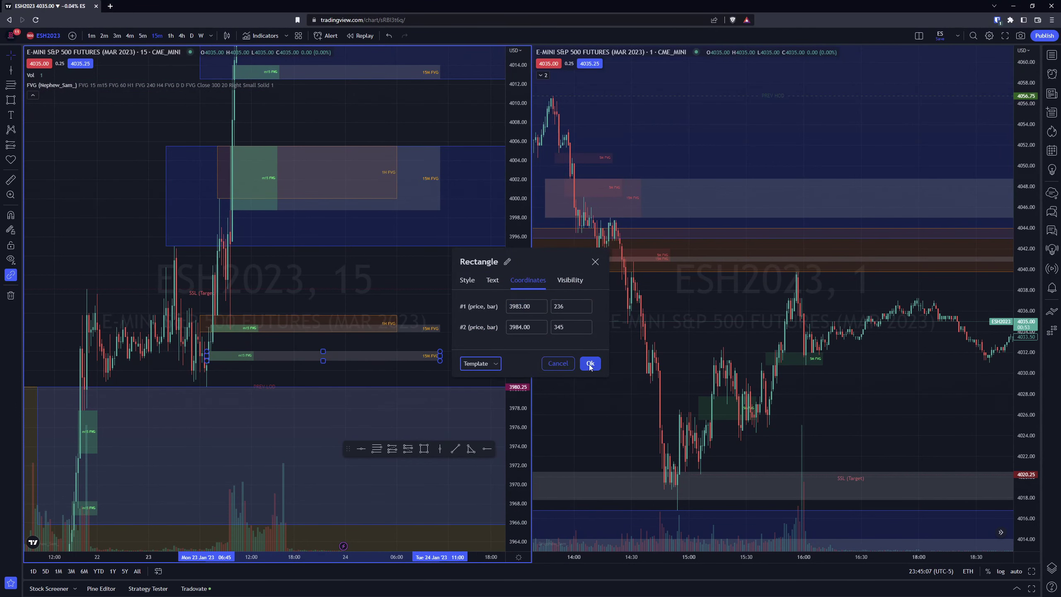
left_click(589, 364)
Place a horizontal ray on the 15-minute chart at the 3940.25 swing low, starting 20 January 13:15
scroll(455, 341, "down", 5)
scroll(455, 341, "down", 4)
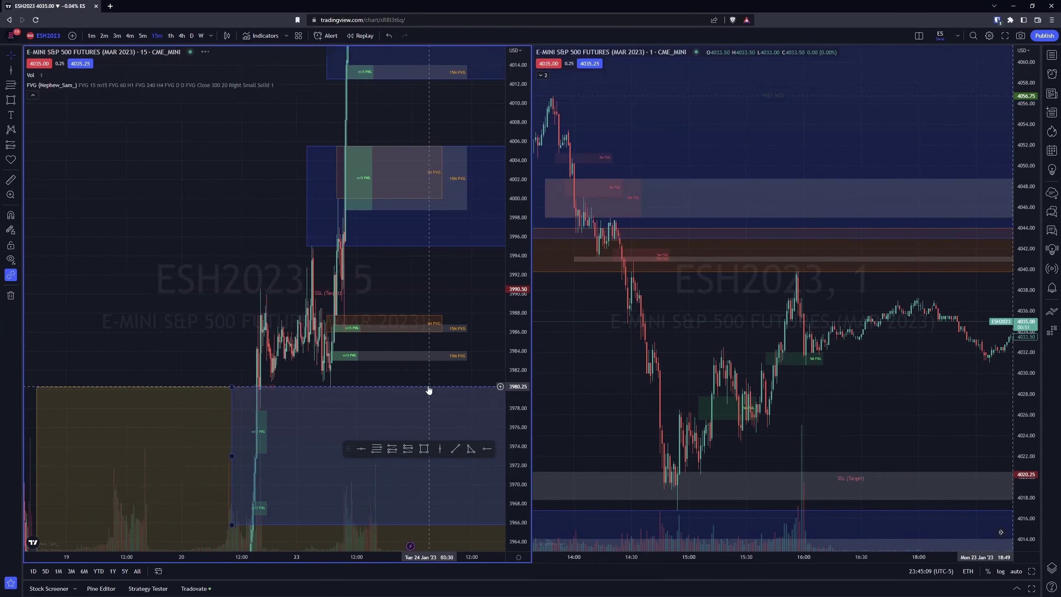
double_click(514, 528)
left_click_drag(514, 528, 474, 356)
left_click_drag(461, 299, 379, 226)
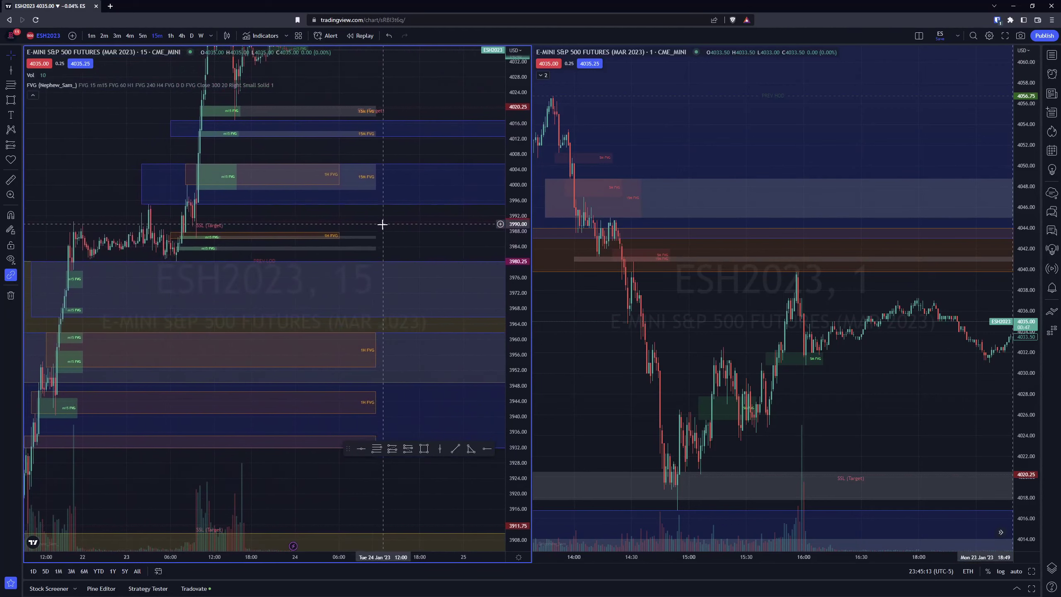
left_click(397, 291)
scroll(397, 292, "down", 2)
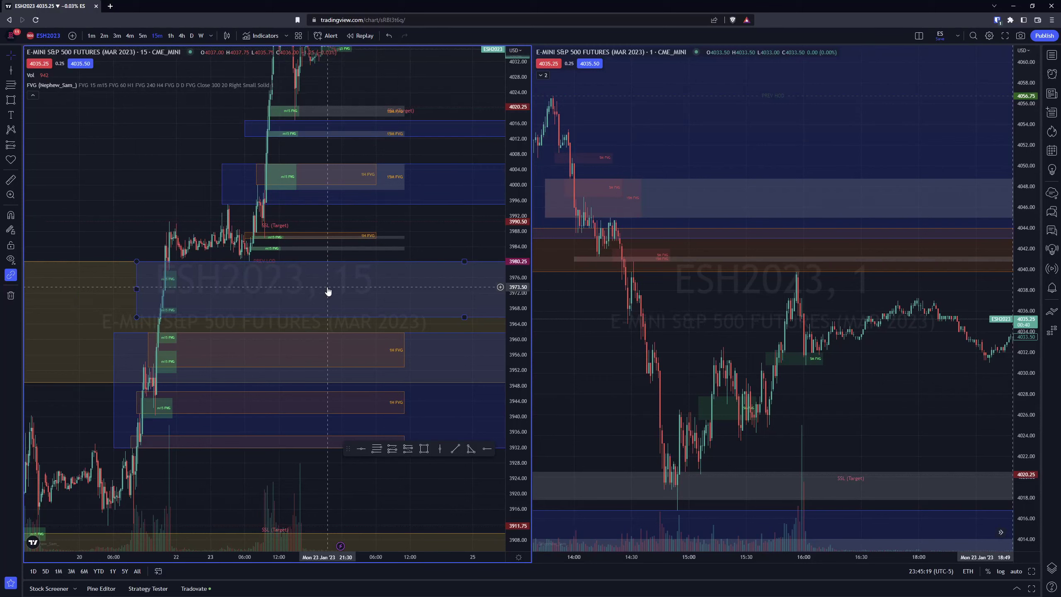
scroll(340, 295, "down", 1)
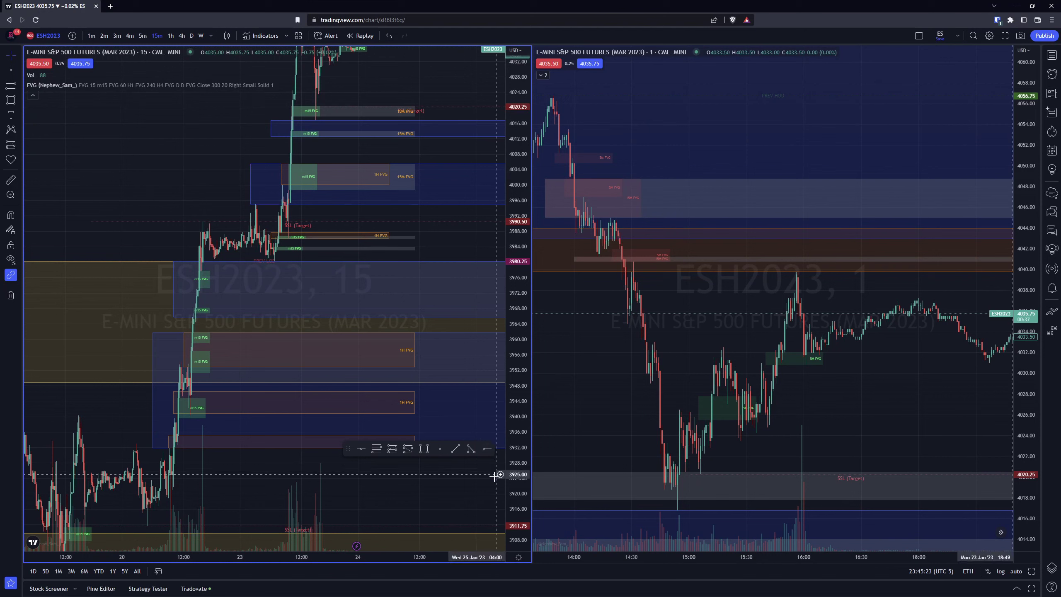
key("ctrl")
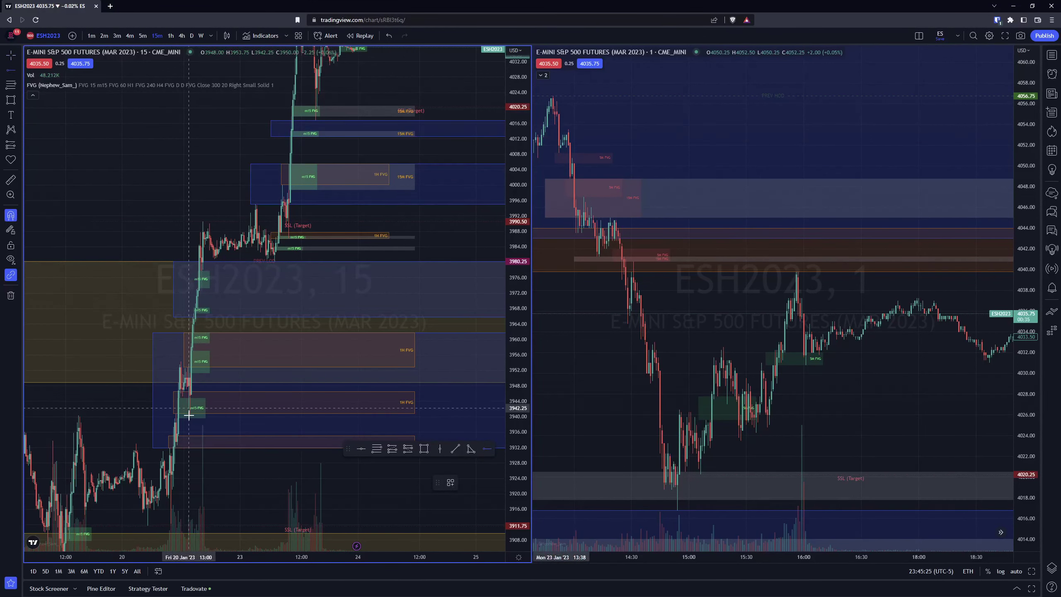
left_click(189, 415)
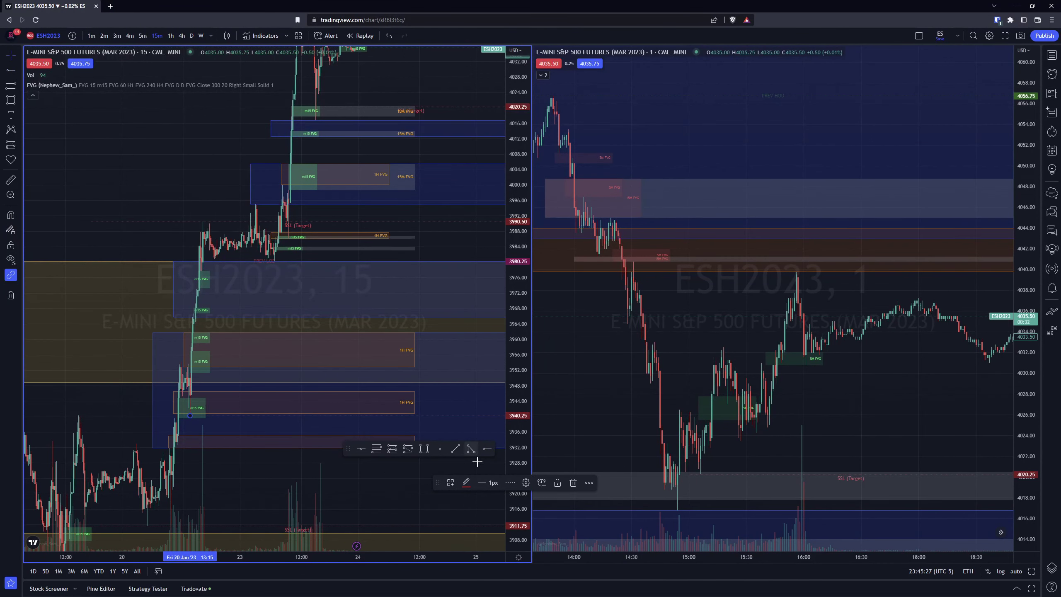
Apply the SSL template to the horizontal ray at 3940.25
left_click(527, 486)
left_click(500, 365)
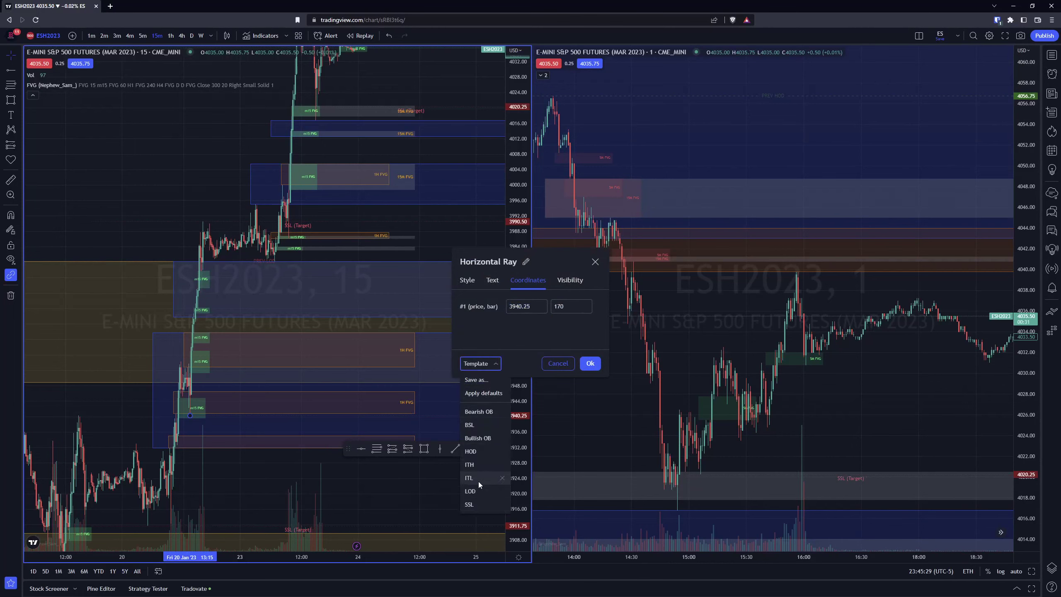
left_click(477, 504)
left_click(589, 364)
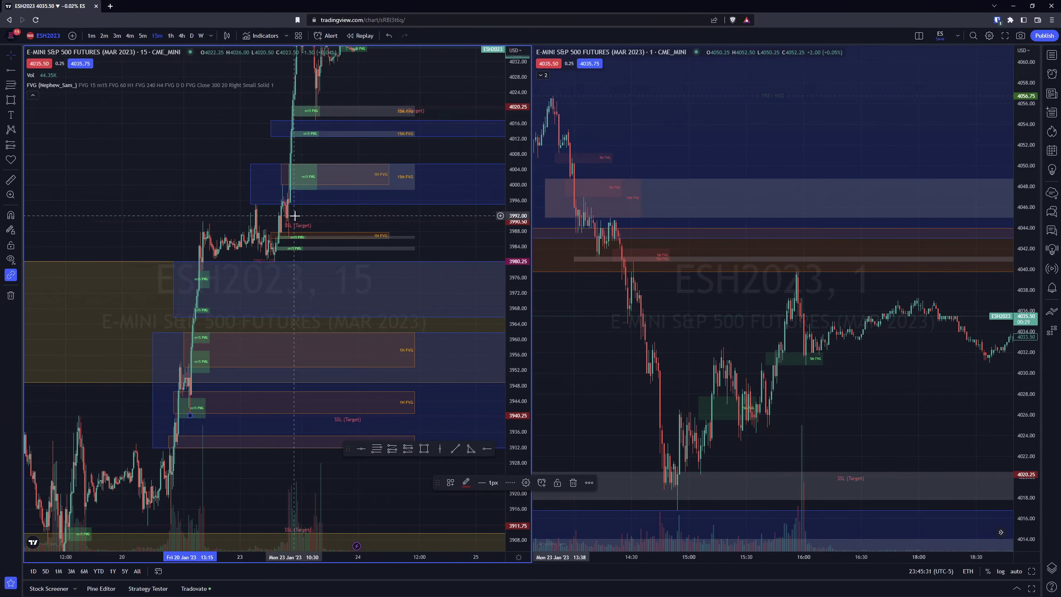
Place a horizontal ray at the 3986.25 swing low, starting 23 January 09:30, and apply the SSL template to it
scroll(387, 197, "up", 3)
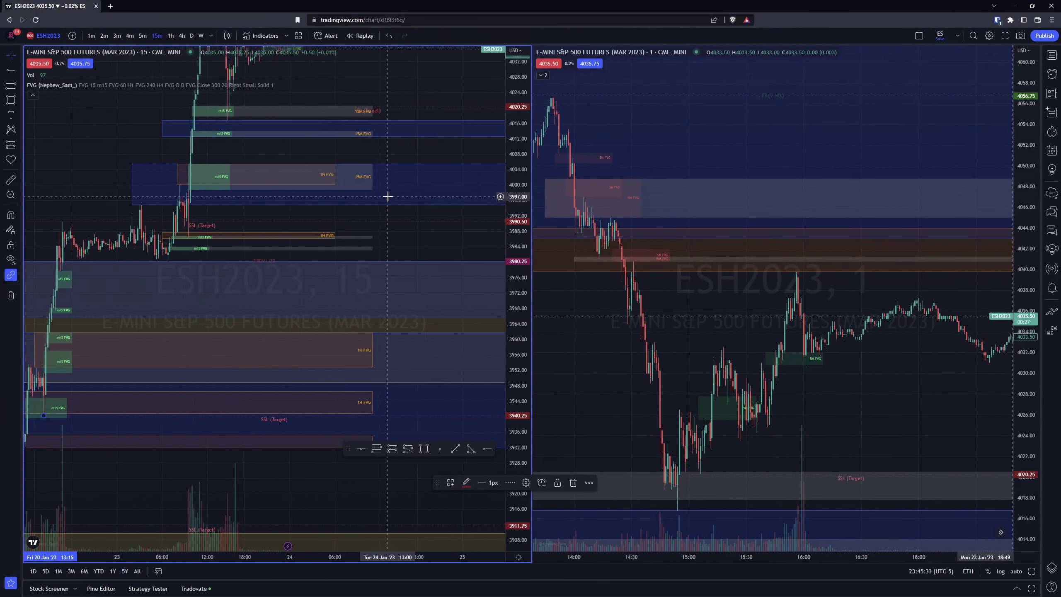
scroll(384, 205, "up", 1)
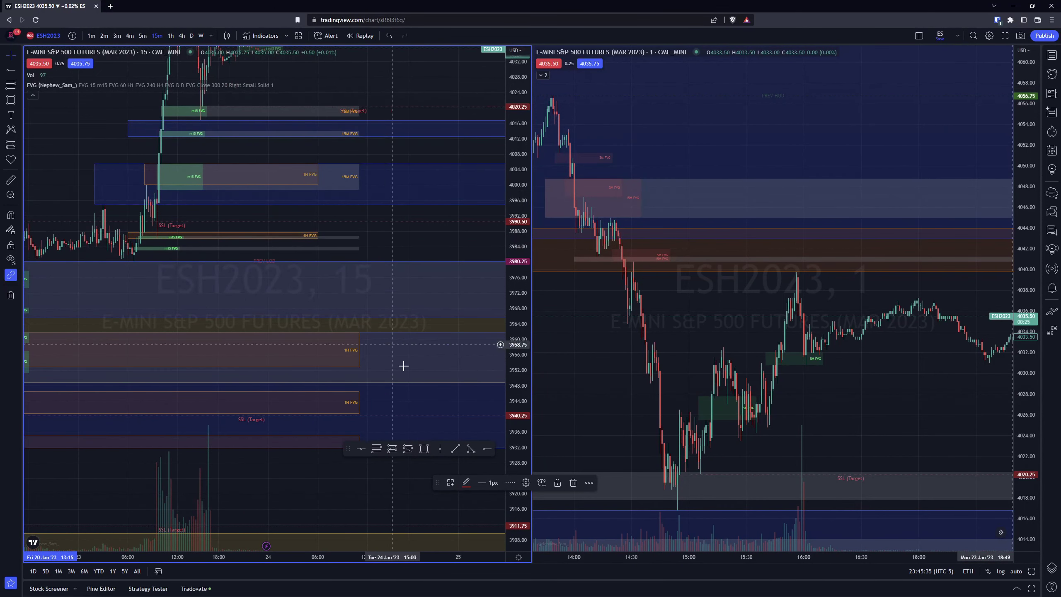
left_click(474, 452)
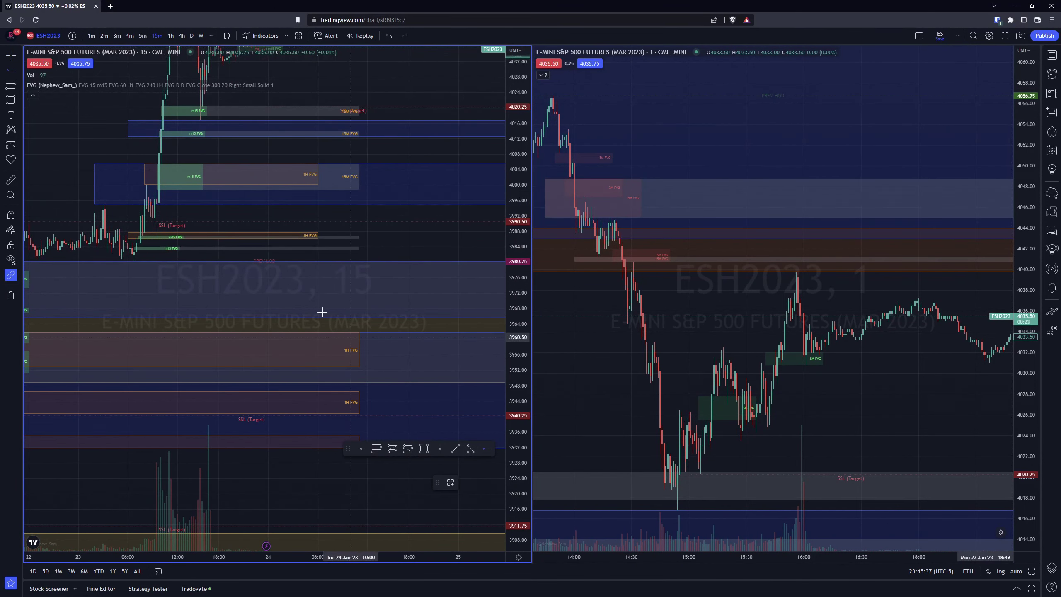
double_click(157, 239)
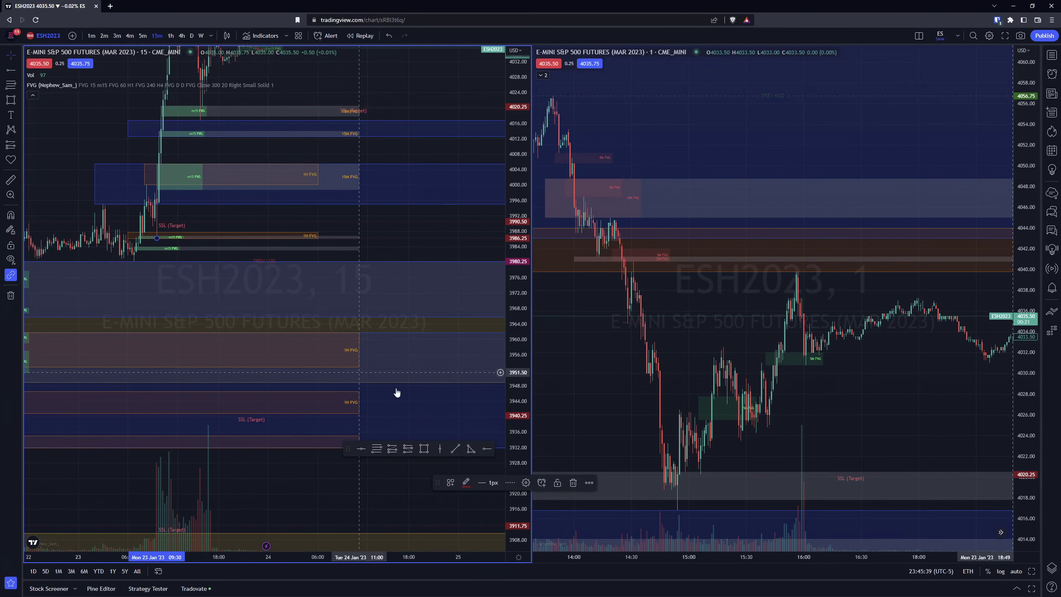
left_click(497, 363)
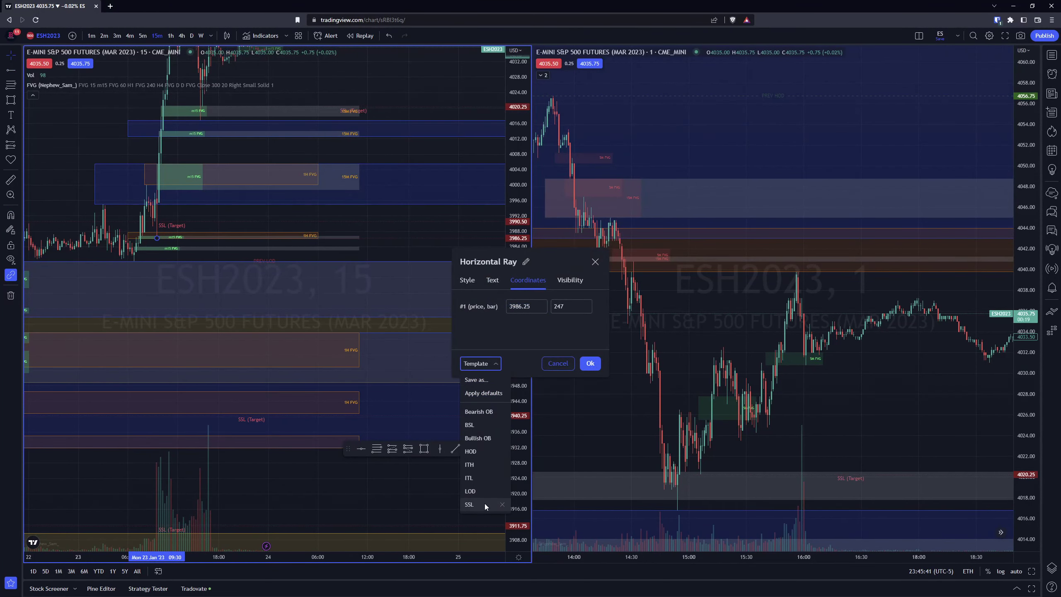
left_click(469, 504)
left_click(590, 363)
Examine the marked gaps, targets and swing points across the 15-minute chart from 18 to 24 January
left_click_drag(240, 209, 298, 308)
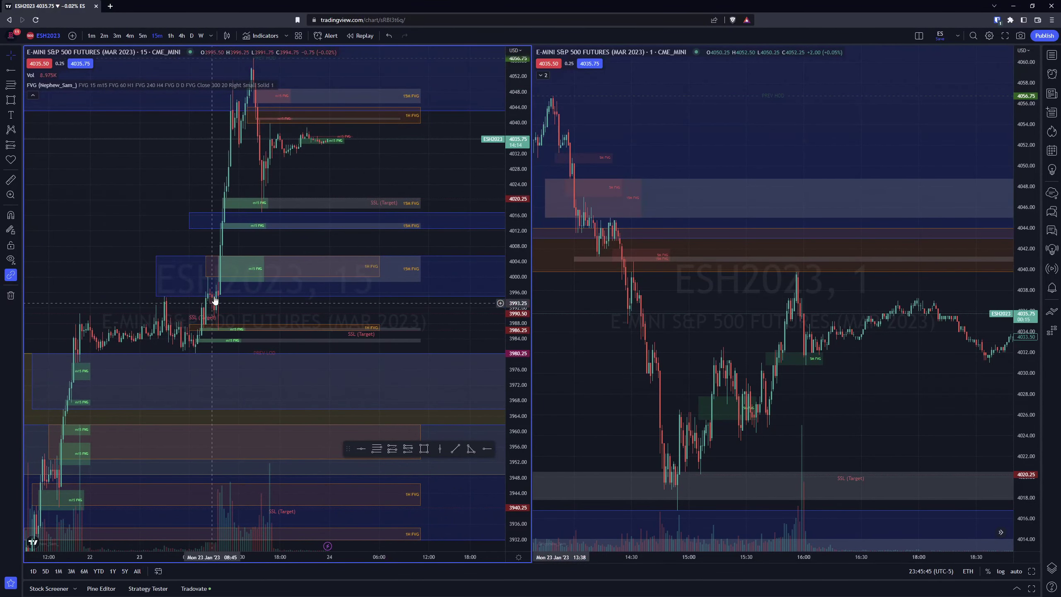
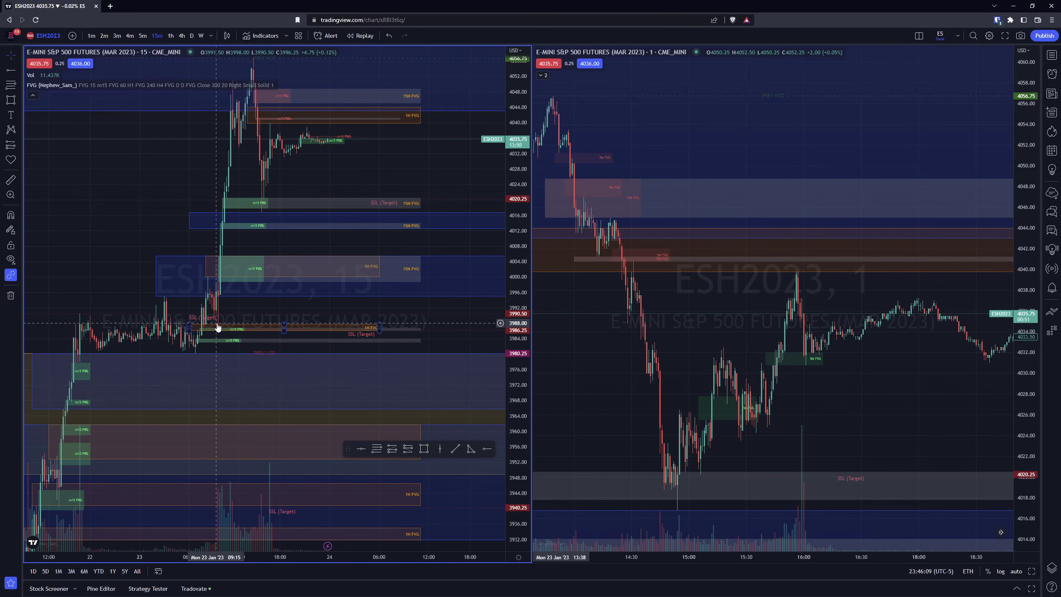
scroll(358, 171, "up", 2)
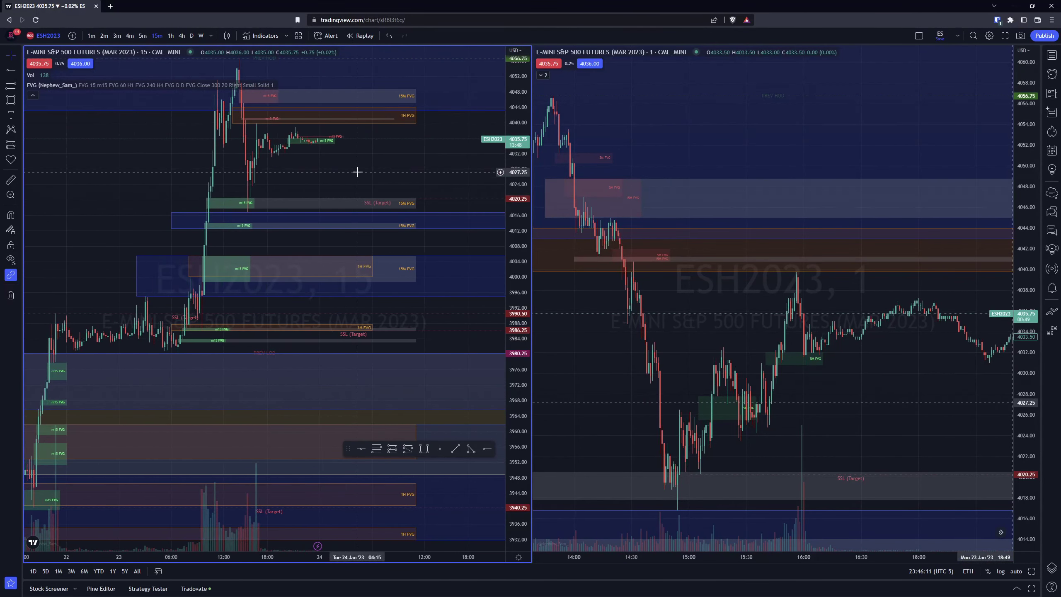
left_click_drag(357, 172, 410, 248)
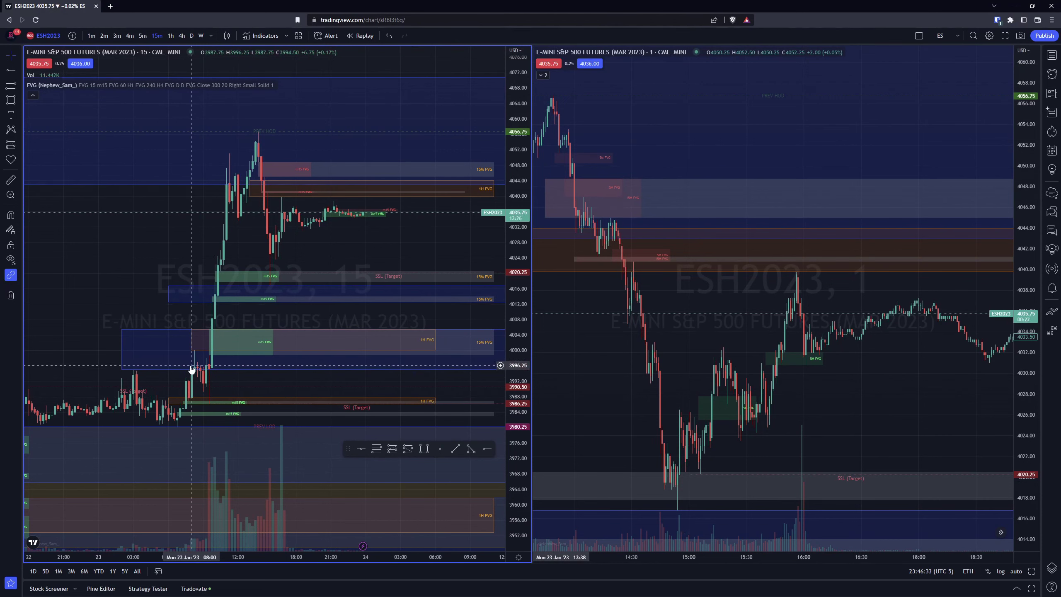
left_click_drag(192, 406, 191, 402)
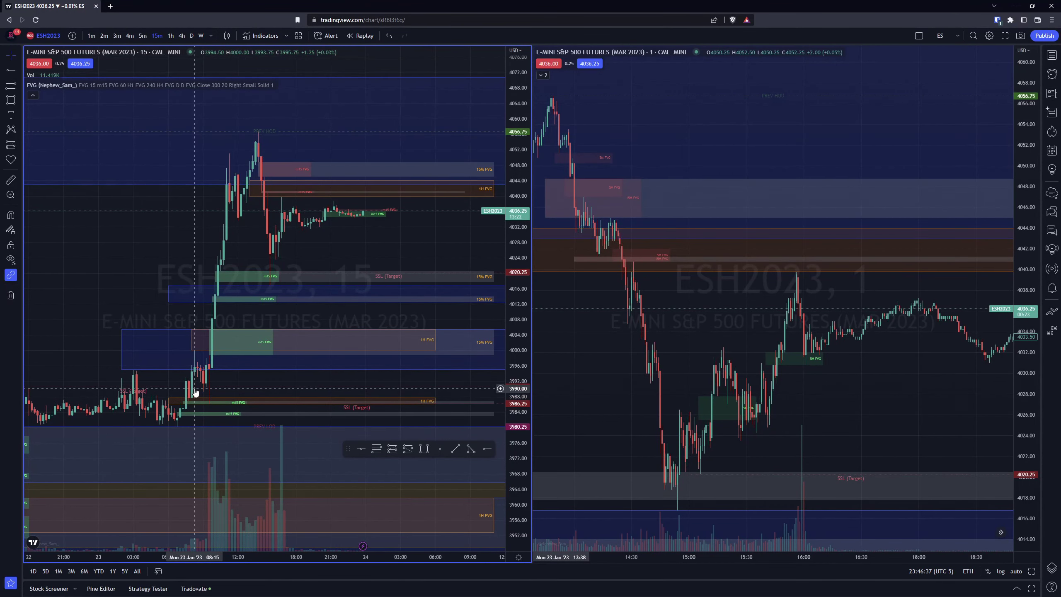
mouse_move(251, 384)
left_mouse_down()
mouse_move(236, 394)
mouse_move(253, 392)
left_mouse_up()
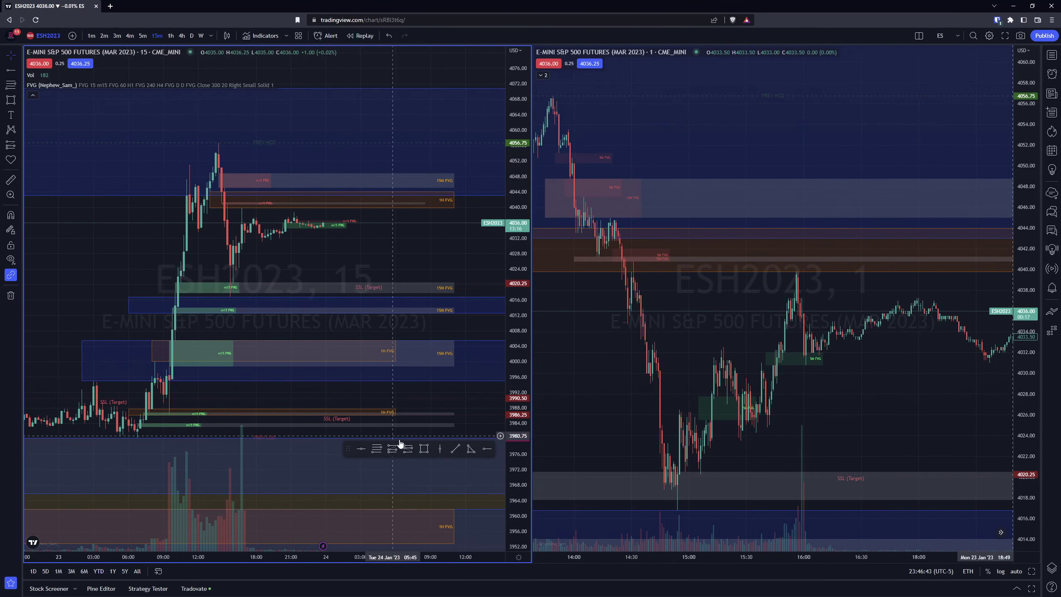
left_click(484, 453)
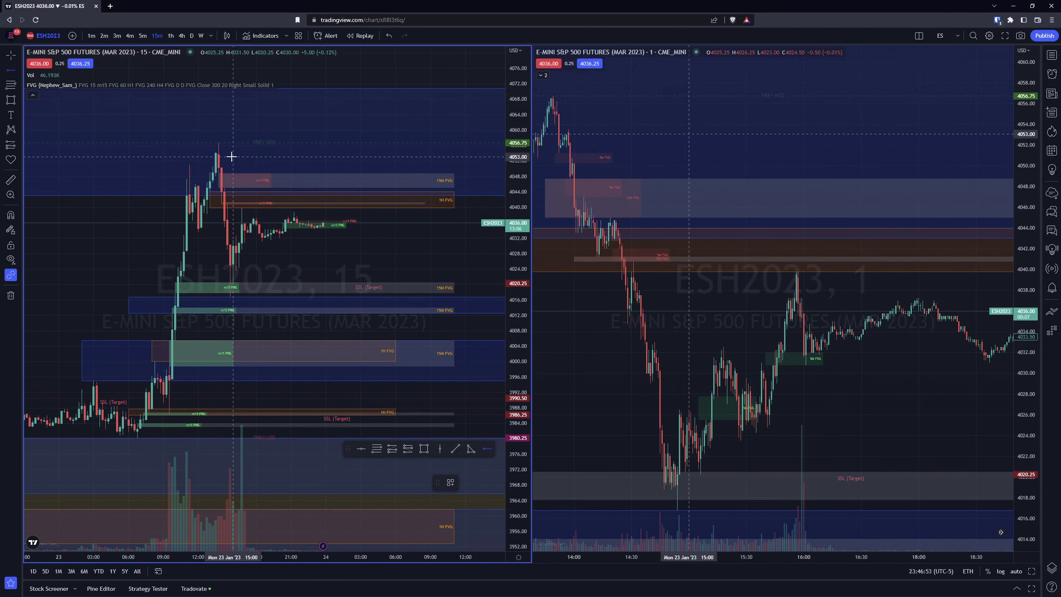
scroll(332, 191, "down", 3)
scroll(332, 191, "down", 4)
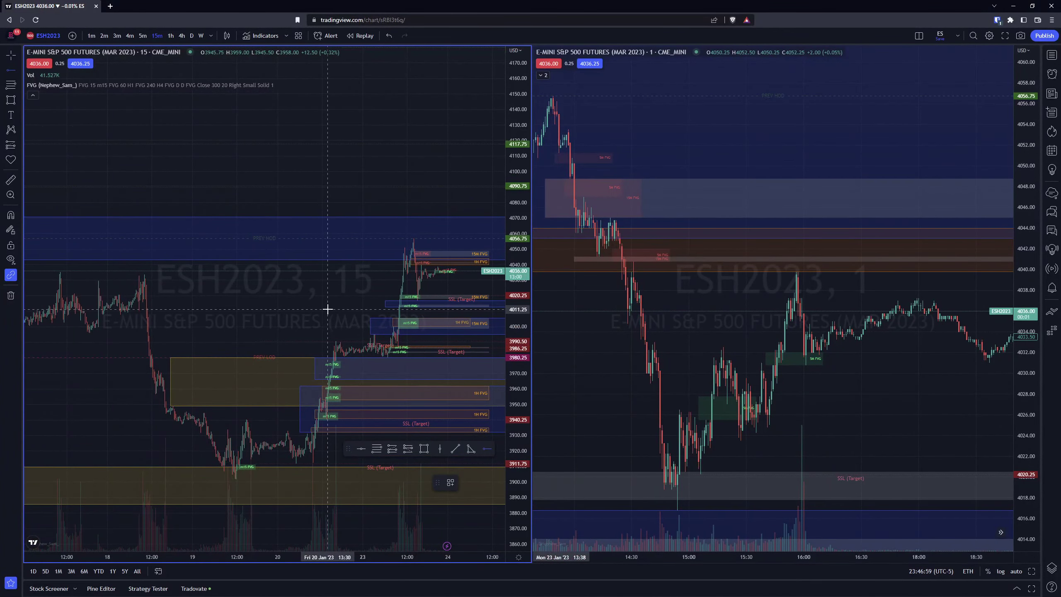
left_click_drag(298, 294, 398, 376)
left_click_drag(366, 354, 145, 318)
left_click_drag(381, 308, 326, 259)
scroll(325, 259, "up", 3)
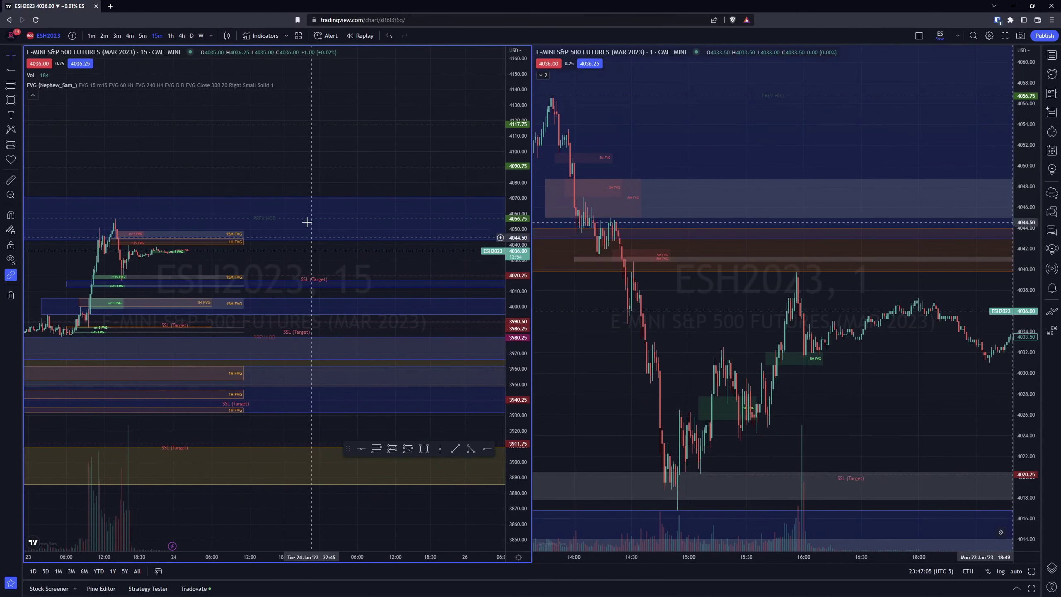
scroll(277, 269, "down", 2)
scroll(287, 269, "down", 1)
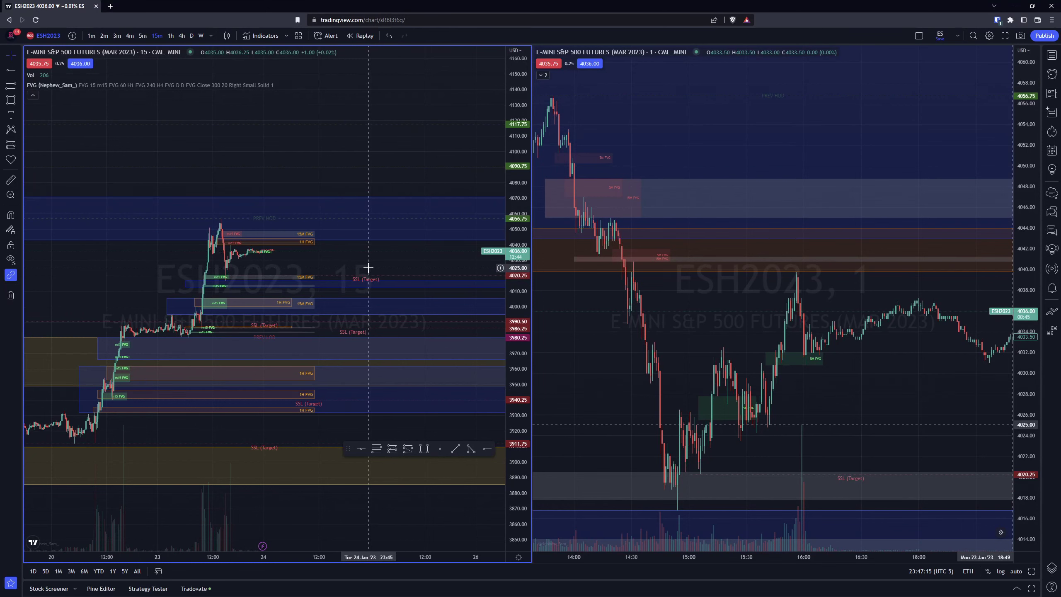
scroll(348, 267, "right", 5)
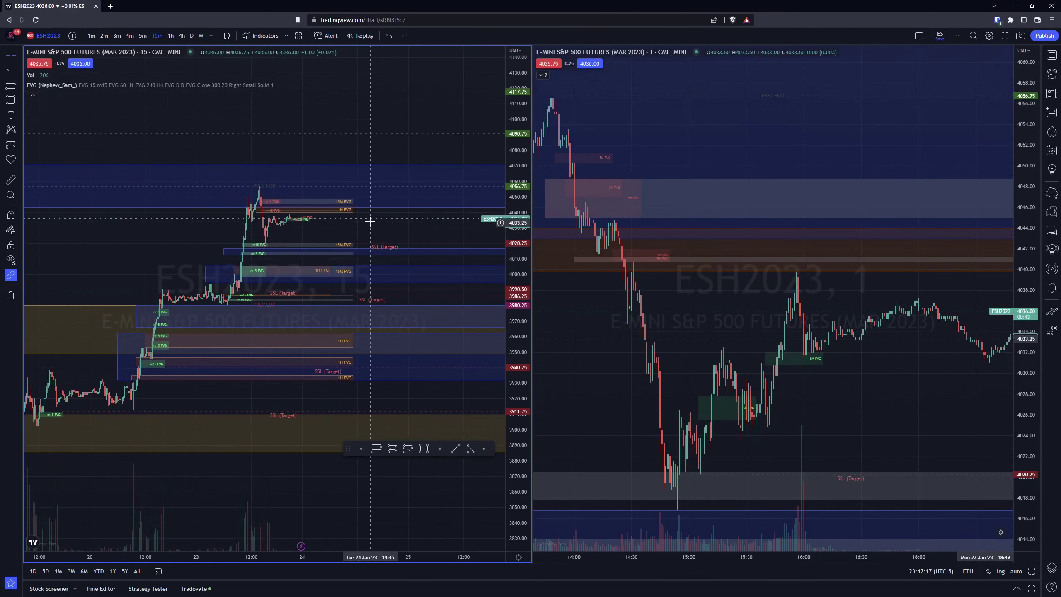
scroll(360, 226, "left", 5)
left_click_drag(516, 359, 497, 237)
scroll(385, 242, "up", 4)
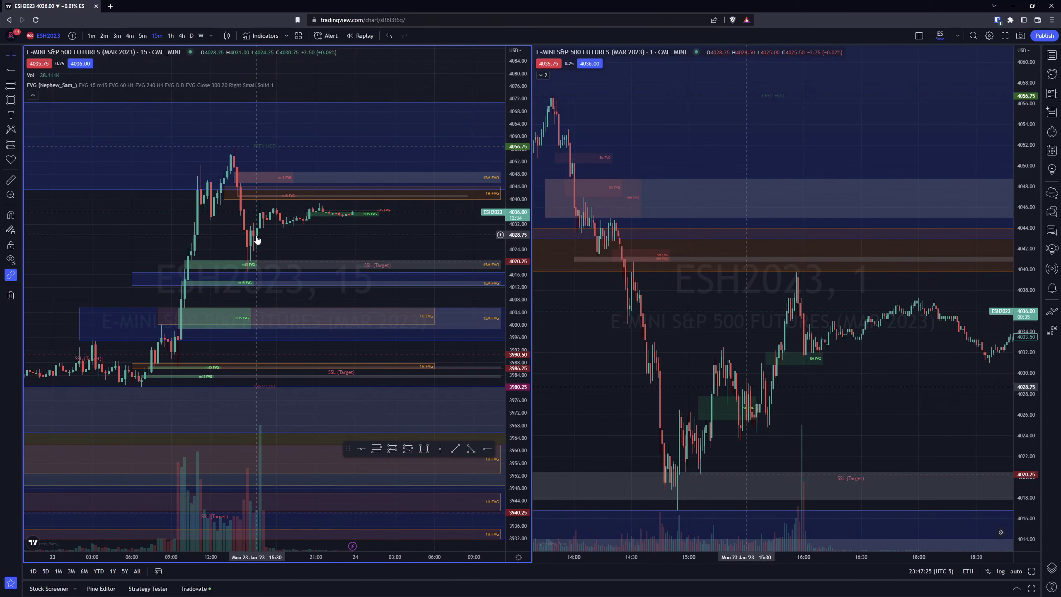
Switch the 15-minute chart to the 5-minute timeframe and fit its price scale to the data automatically
left_click(143, 35)
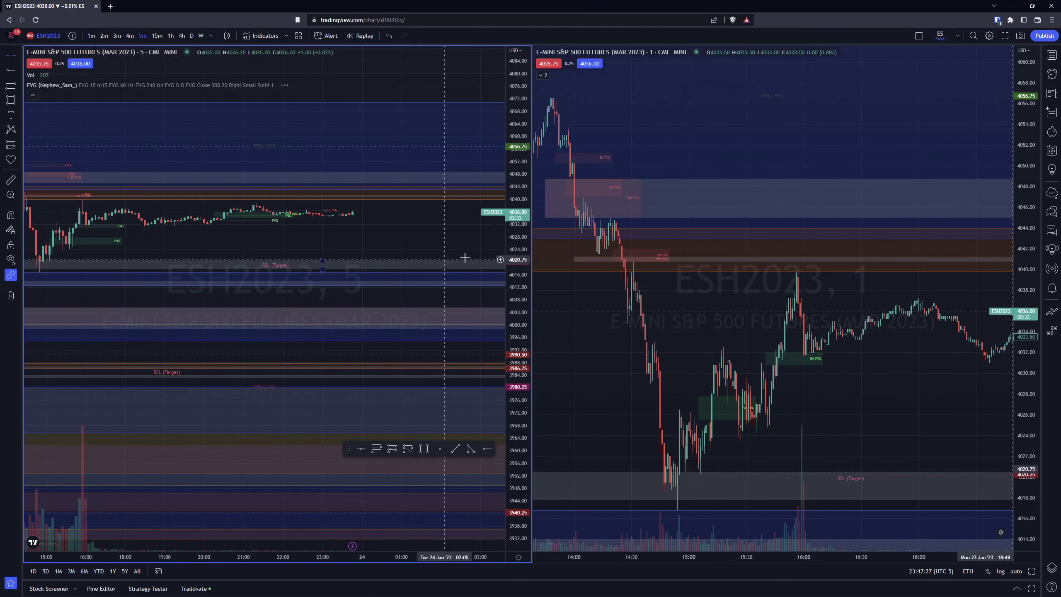
right_click(517, 240)
left_click(551, 259)
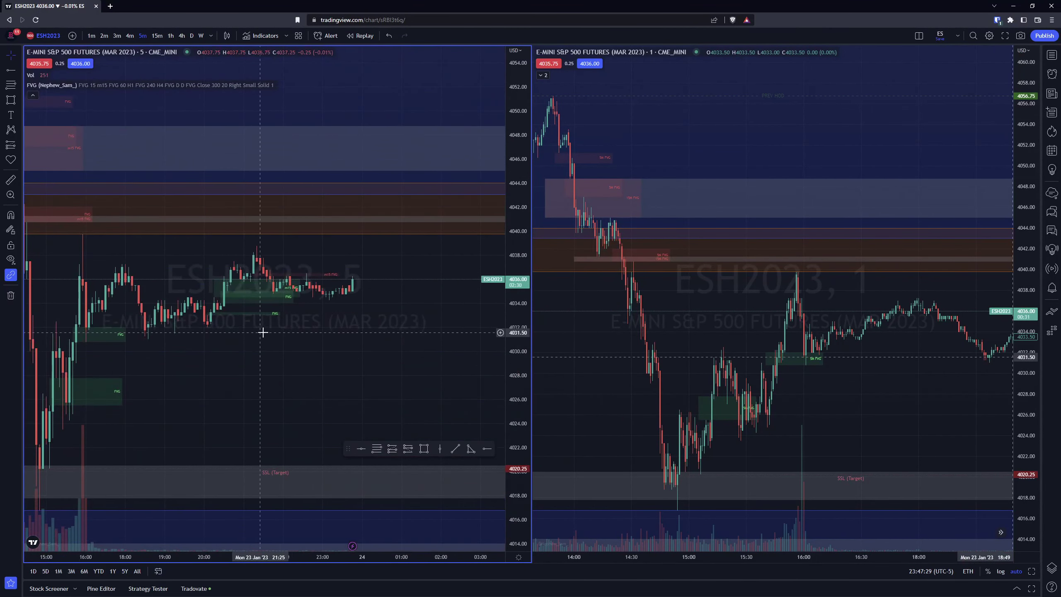
Examine the 5-minute chart's price swings and fair value gaps against the levels marked from higher timeframes
scroll(408, 331, "down", 4)
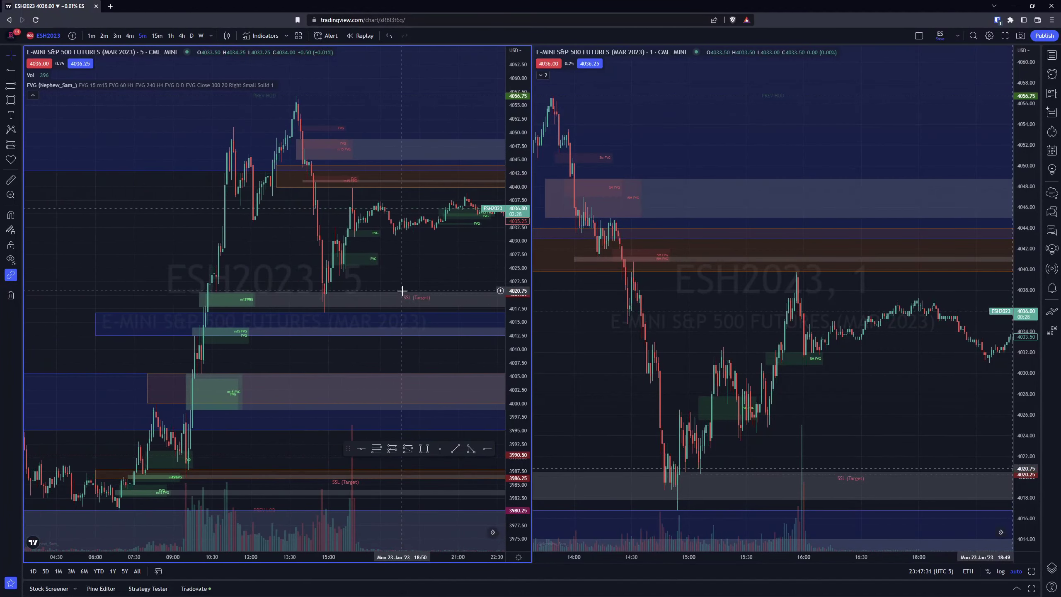
scroll(368, 351, "down", 2)
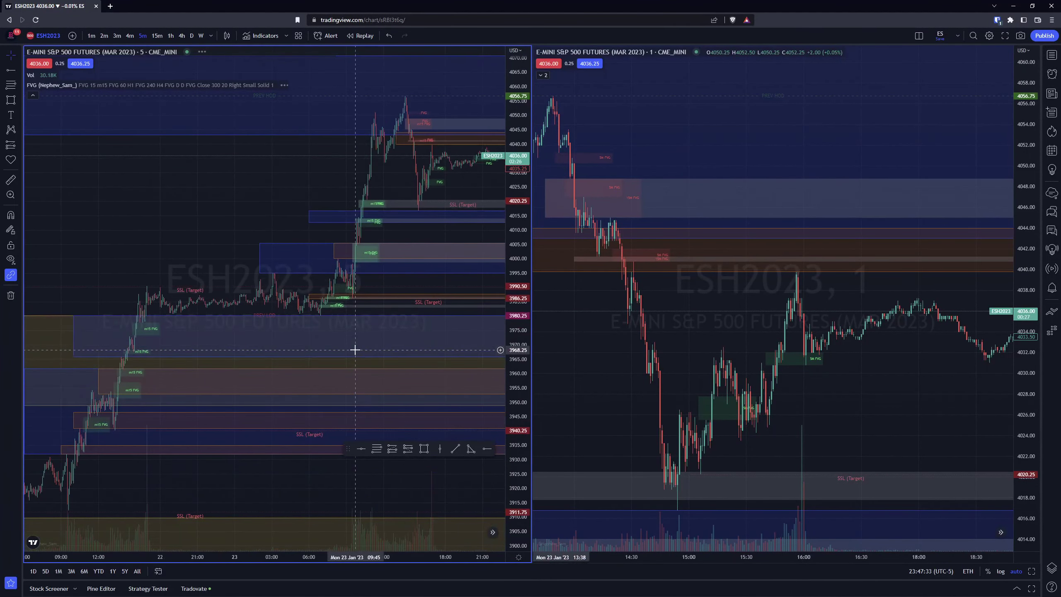
scroll(355, 350, "down", 3)
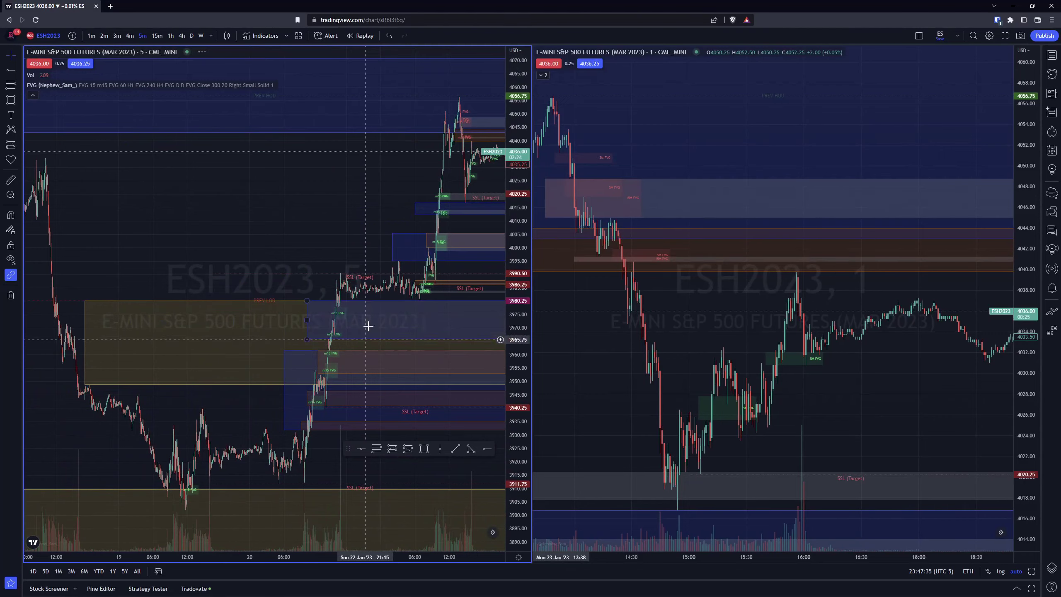
scroll(372, 234, "up", 3)
left_click_drag(149, 249, 360, 249)
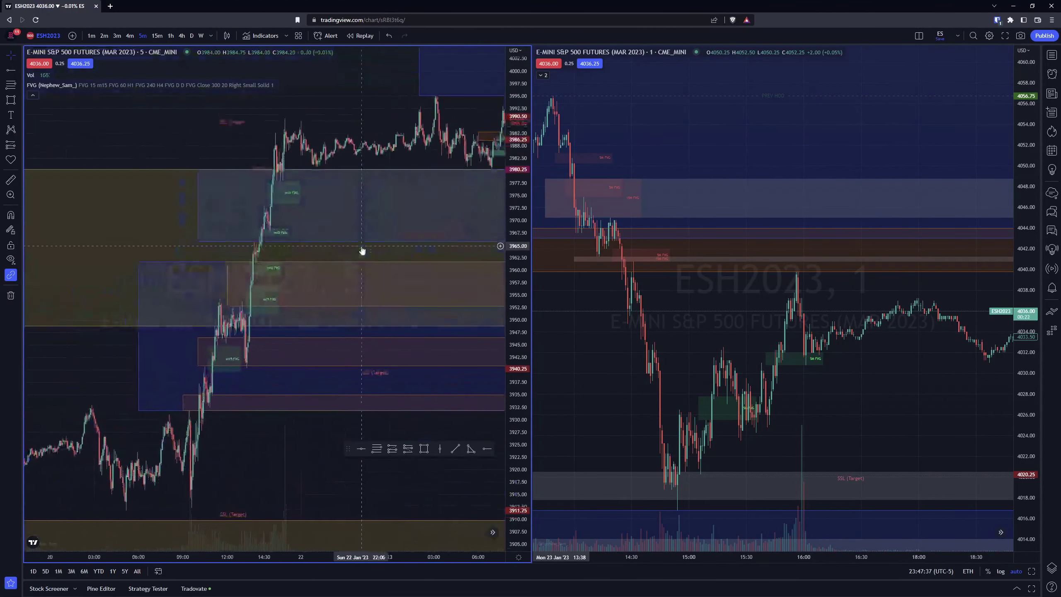
scroll(169, 163, "down", 5)
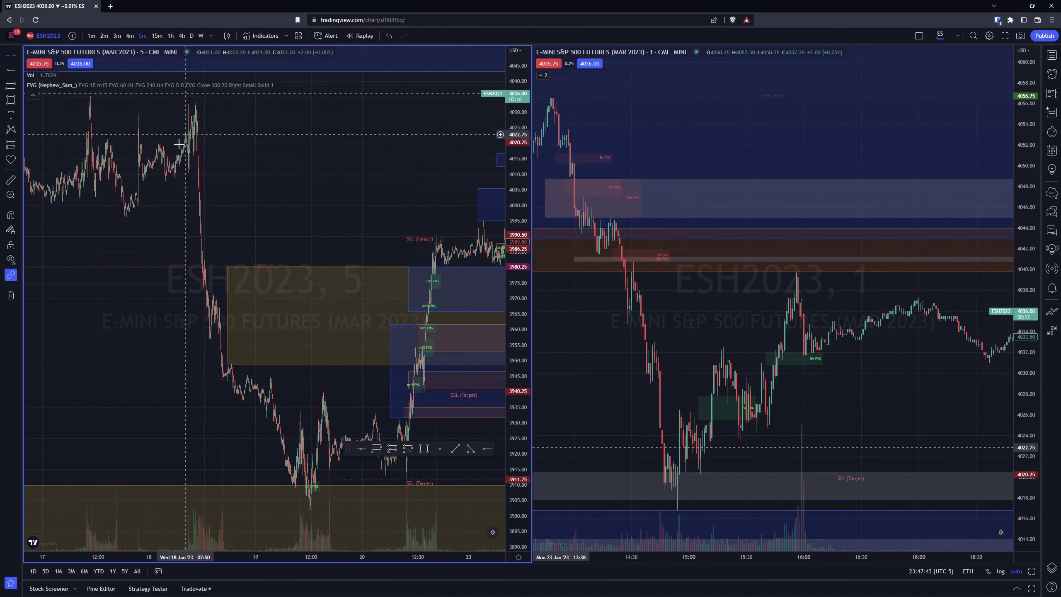
left_click_drag(203, 234, 116, 181)
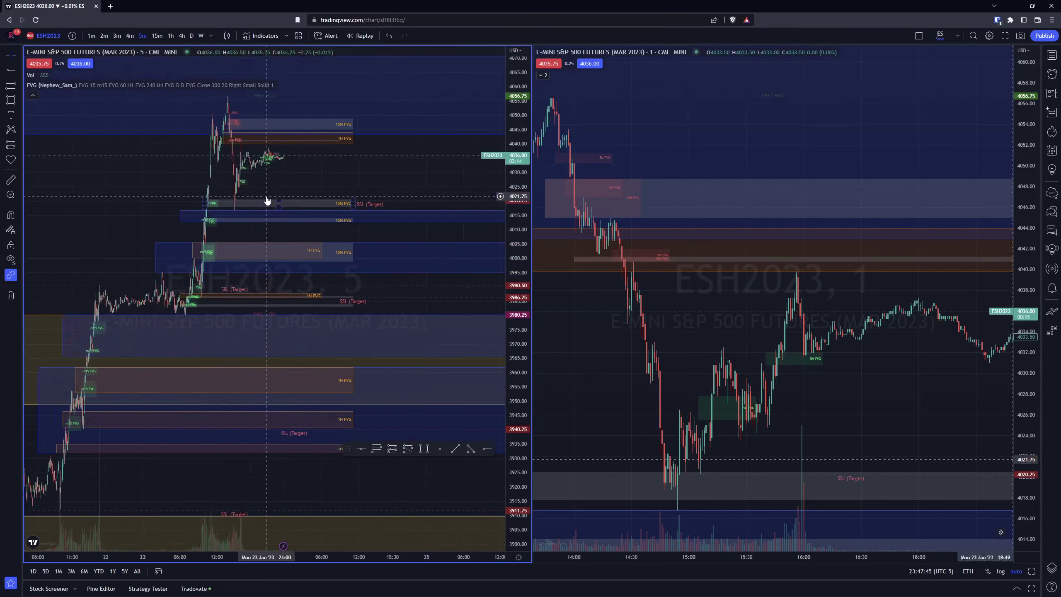
left_click_drag(329, 237, 406, 240)
scroll(365, 206, "up", 3)
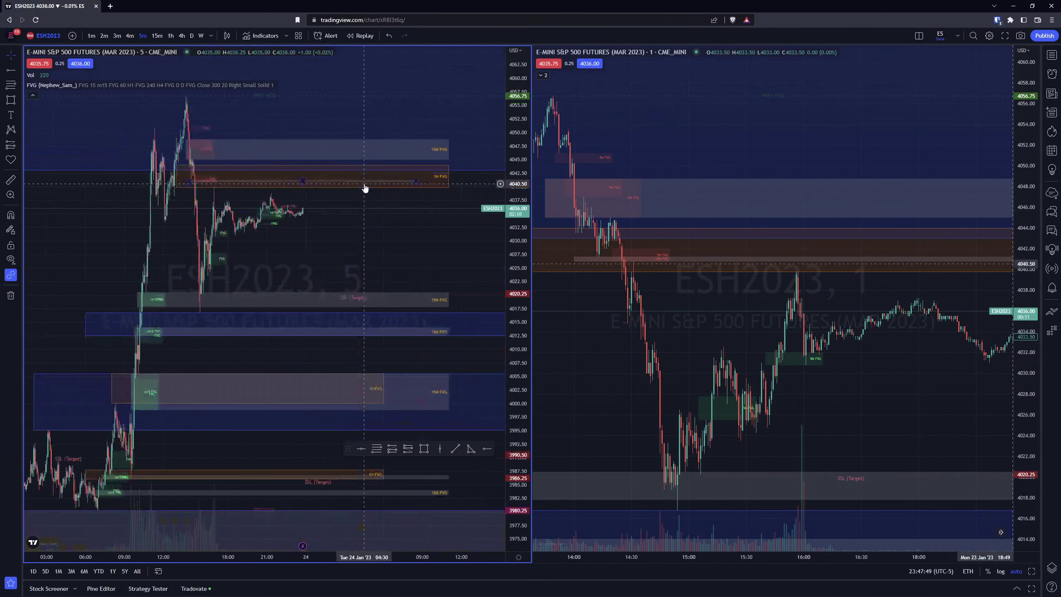
left_click_drag(310, 259, 384, 226)
scroll(402, 278, "up", 2)
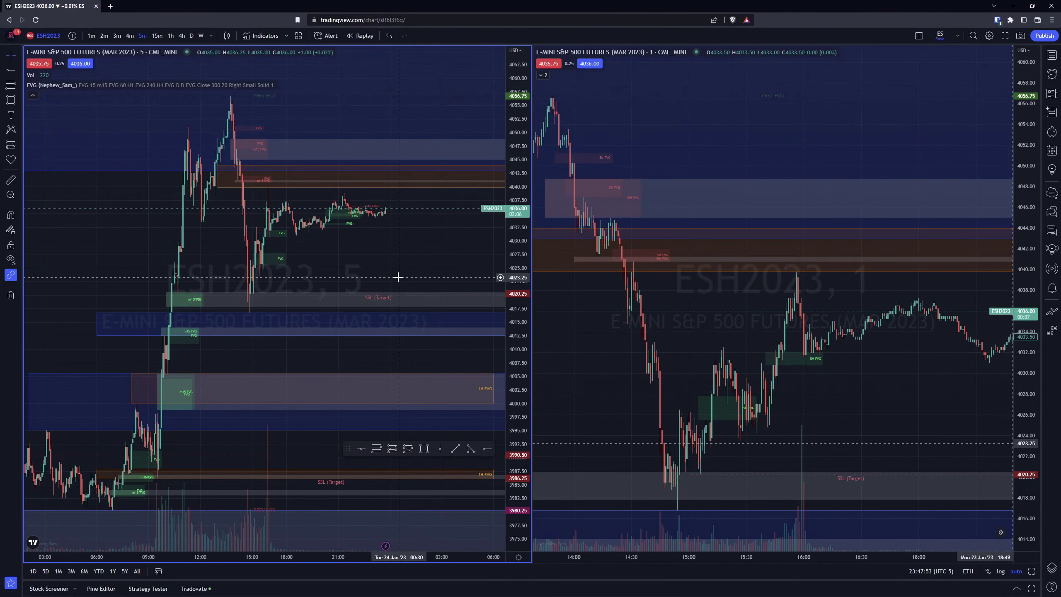
scroll(385, 267, "up", 2)
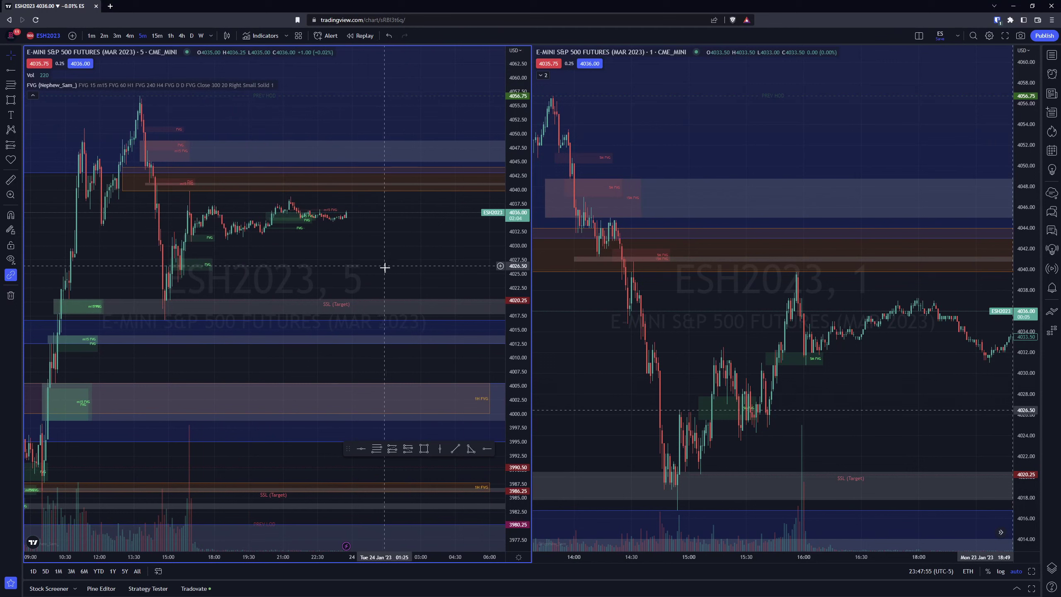
left_click_drag(384, 266, 450, 226)
scroll(450, 226, "up", 1)
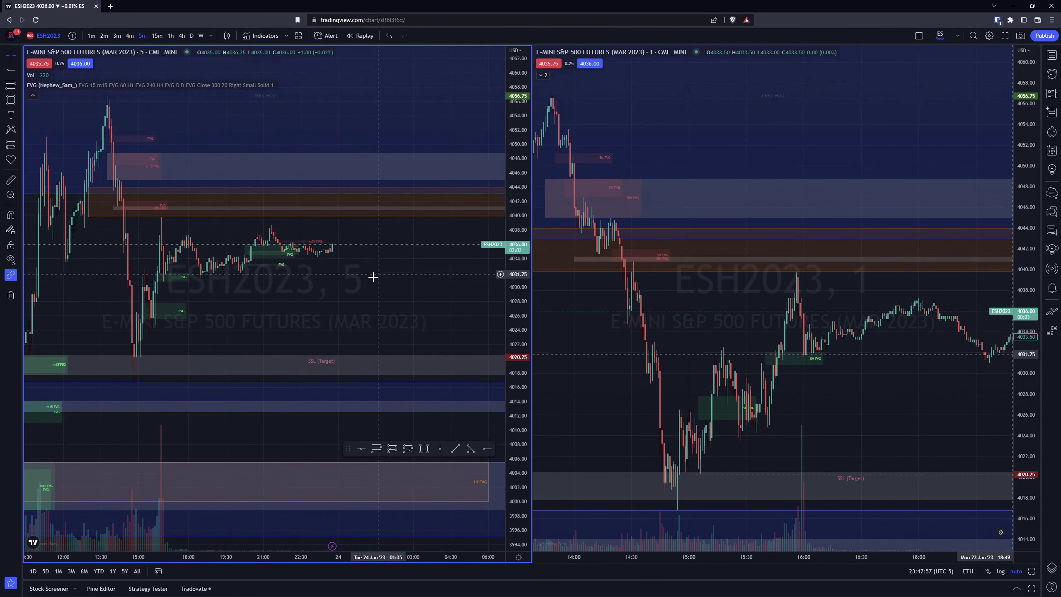
scroll(455, 283, "up", 1)
left_click_drag(455, 284, 460, 284)
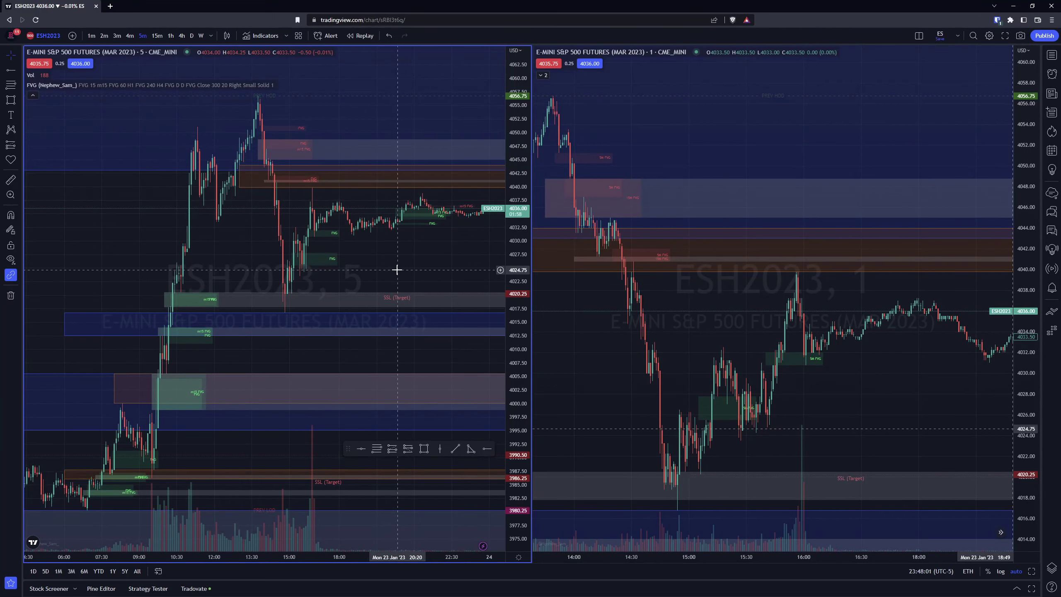
scroll(414, 263, "up", 3)
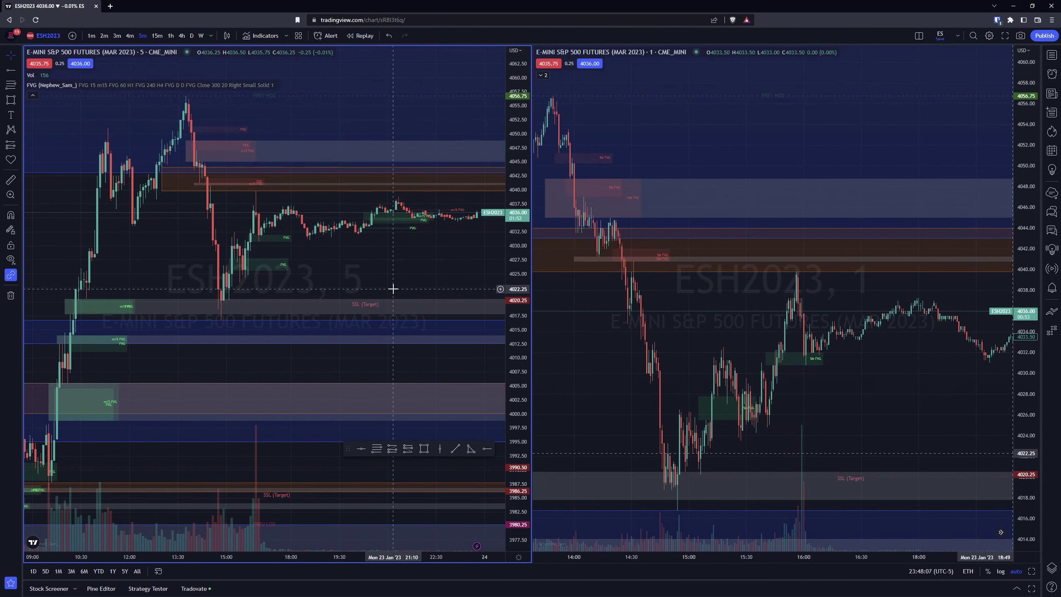
left_click_drag(419, 286, 397, 290)
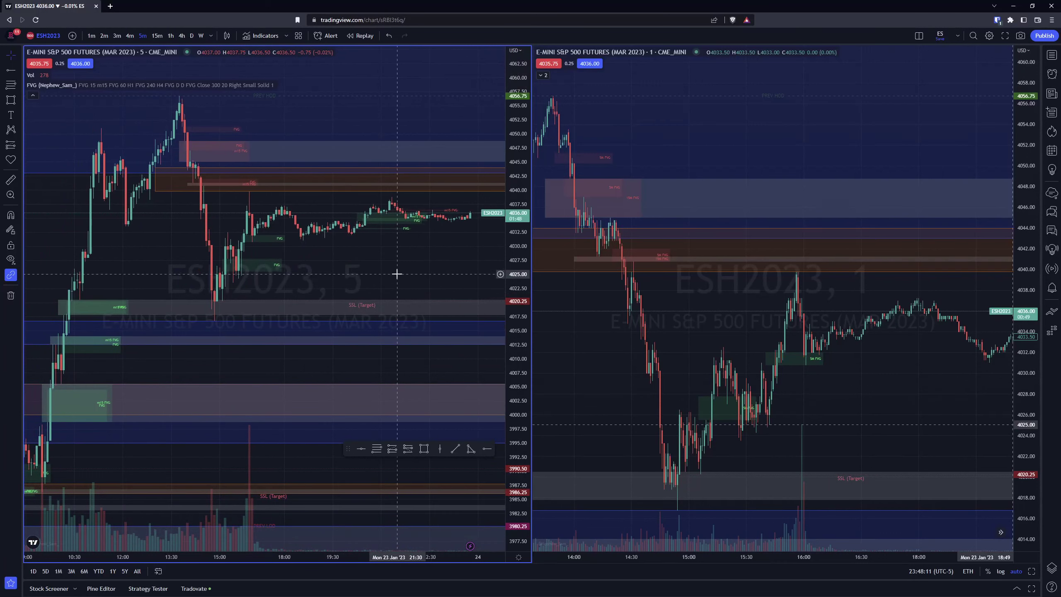